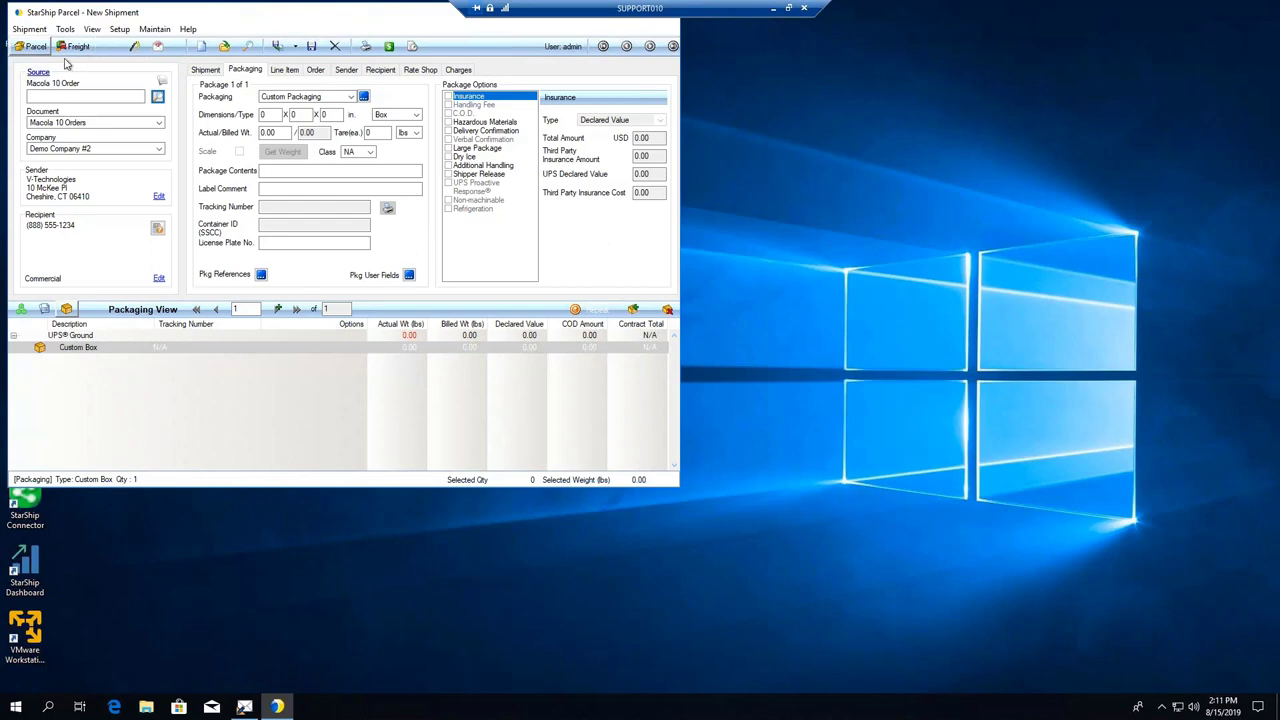
- Review the parcel carrier list on the shipment details and keep UPS as the carrier
click(216, 72)
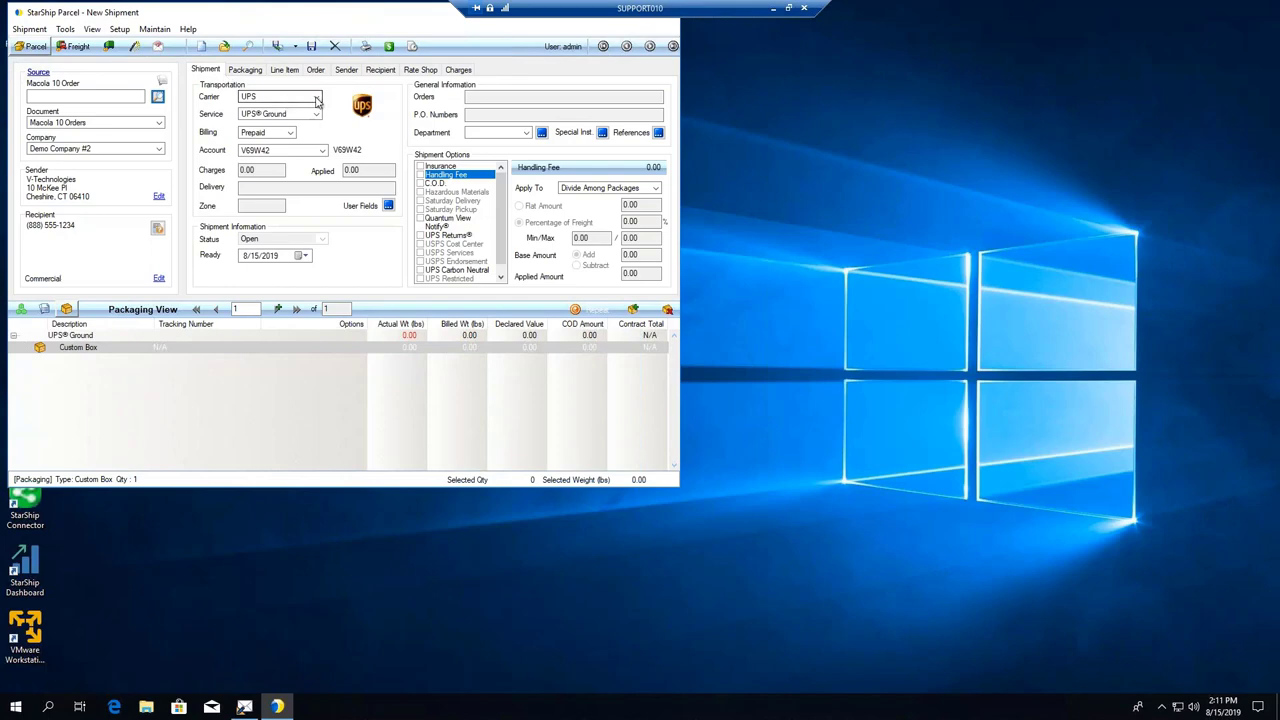
click(316, 100)
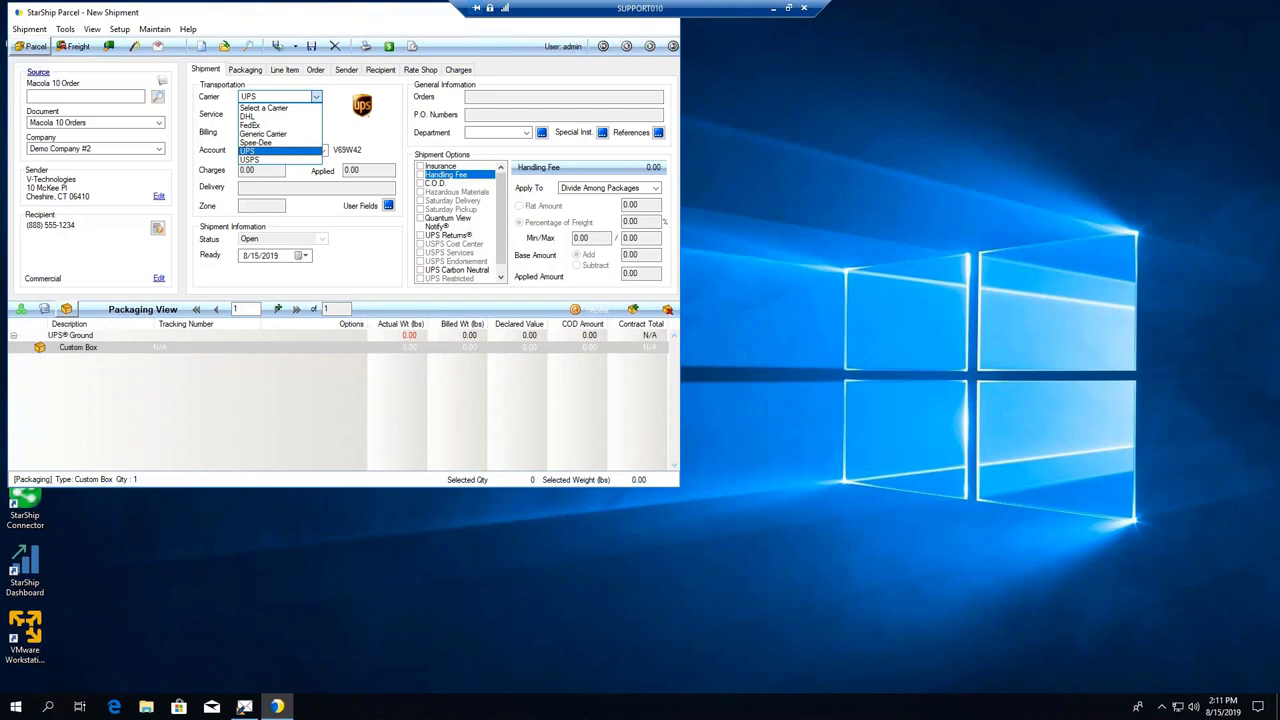
key(Escape)
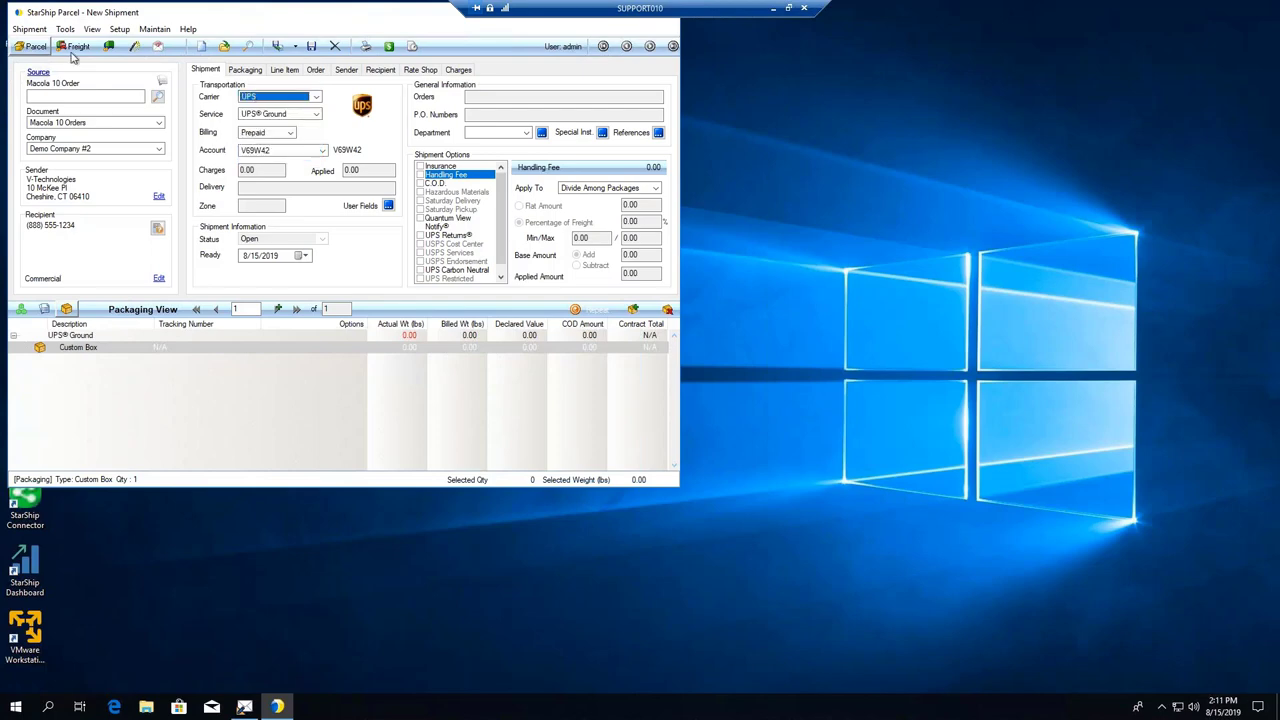
- Switch the shipment to Freight and view the freight carriers without choosing one
click(79, 49)
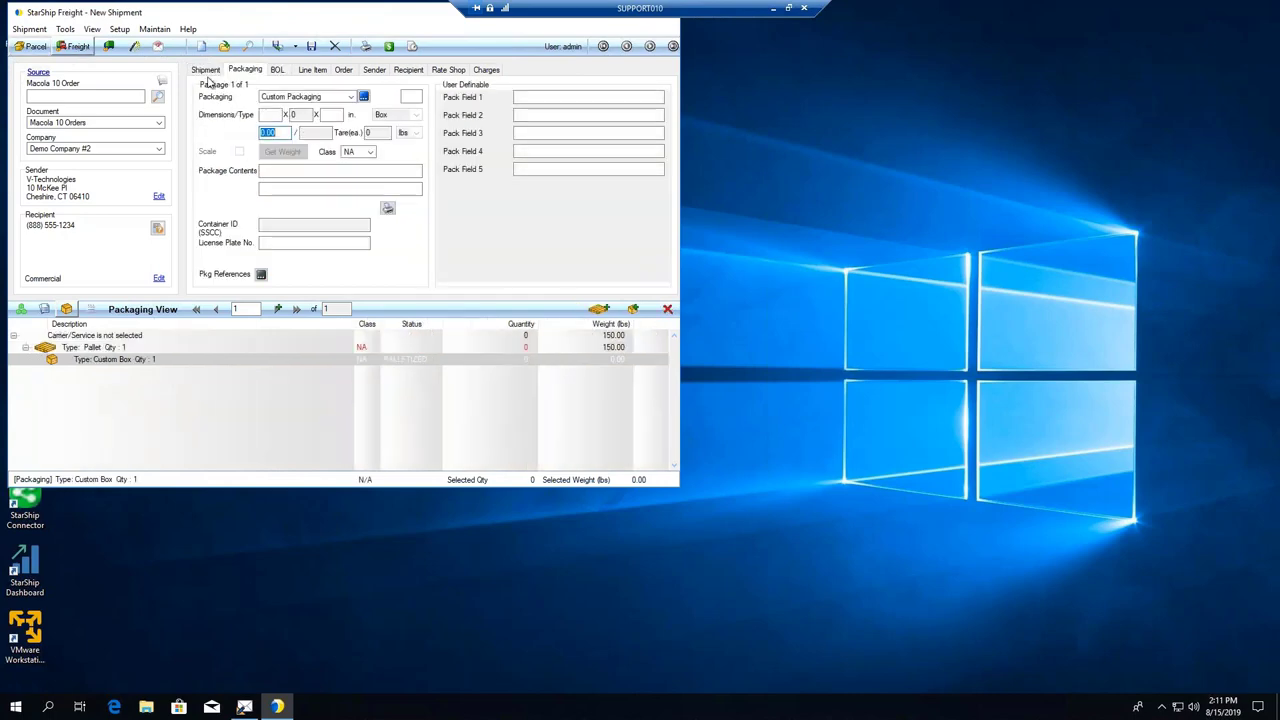
click(316, 98)
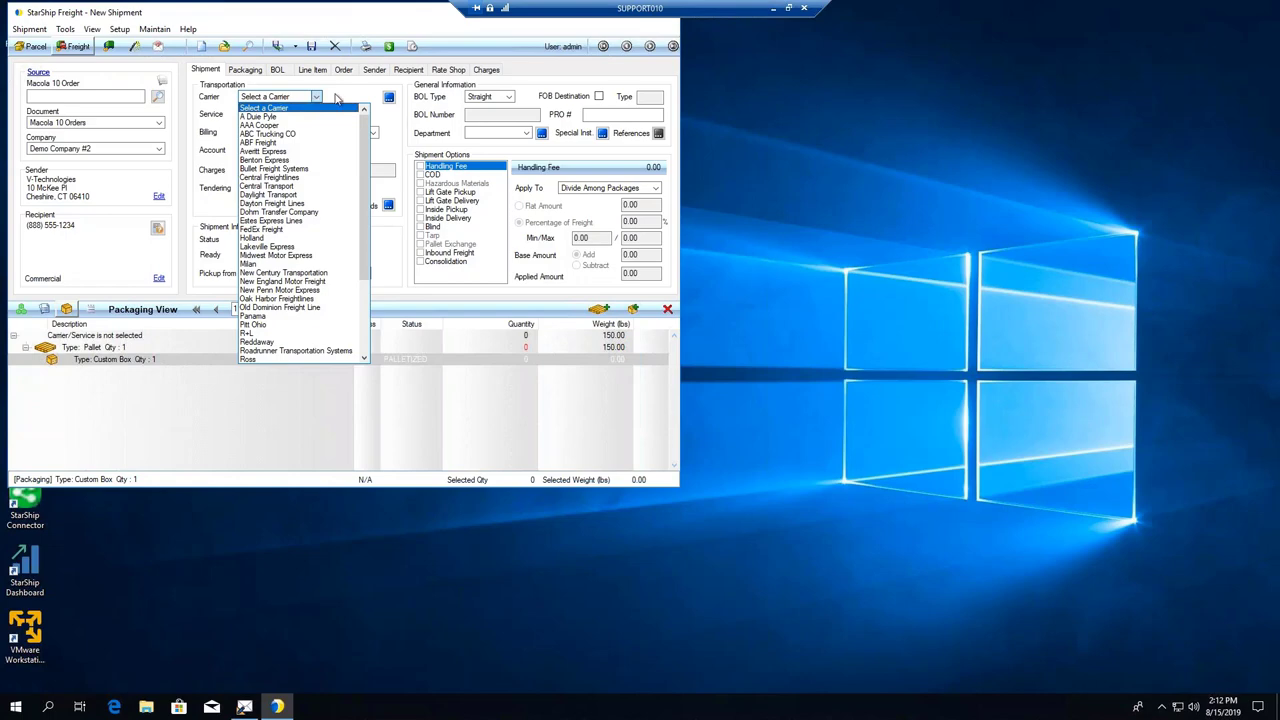
click(339, 99)
click(84, 97)
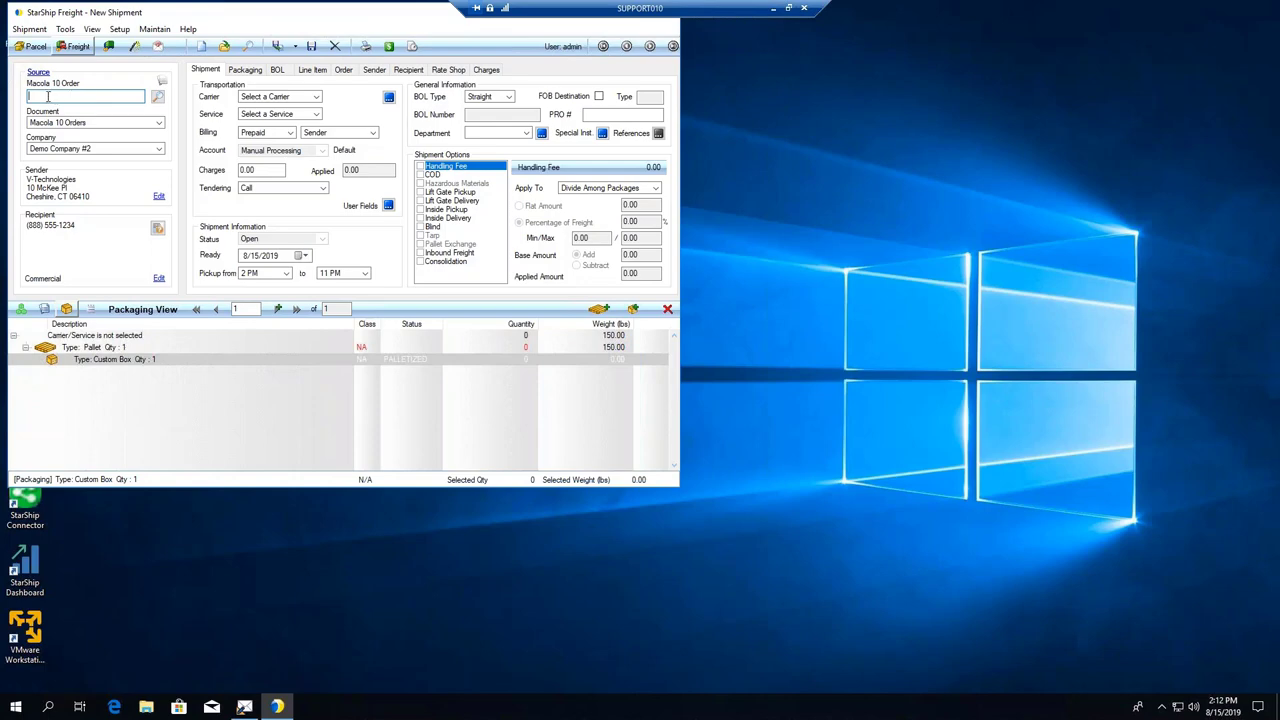
- Browse the Macola 10 order search, trying column choices, a filter and select-all, then close it
click(157, 100)
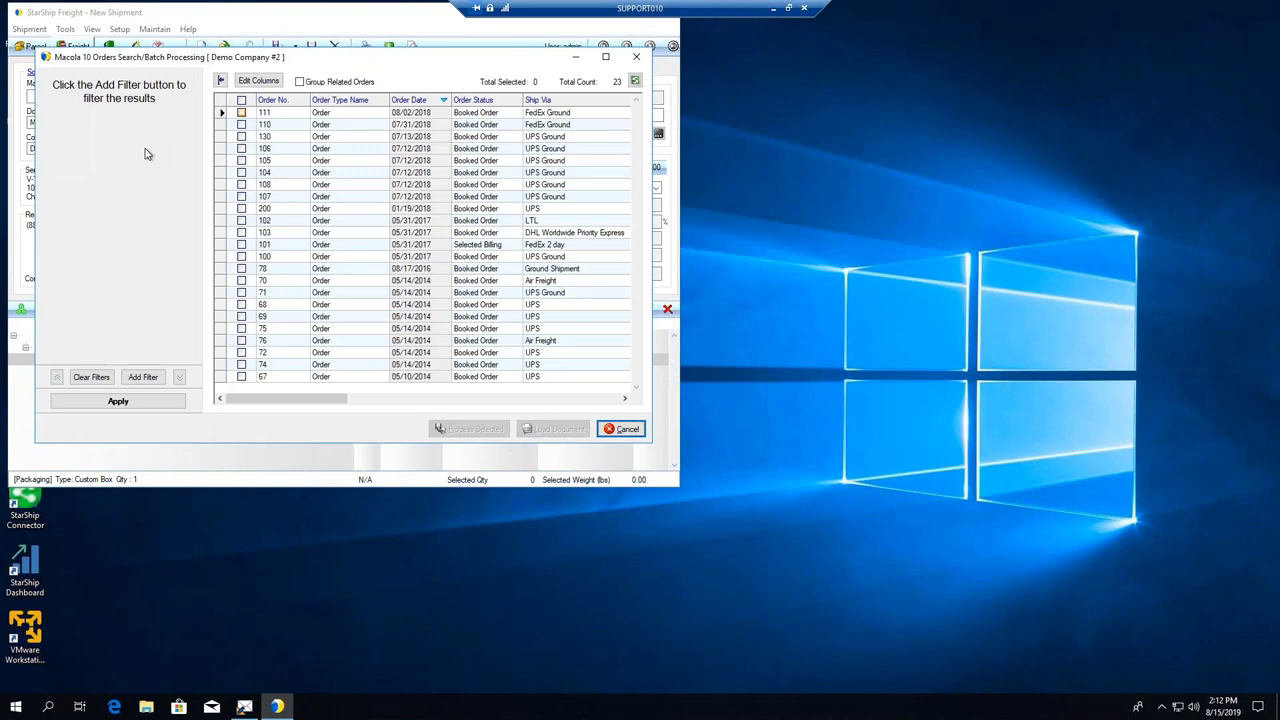
click(266, 84)
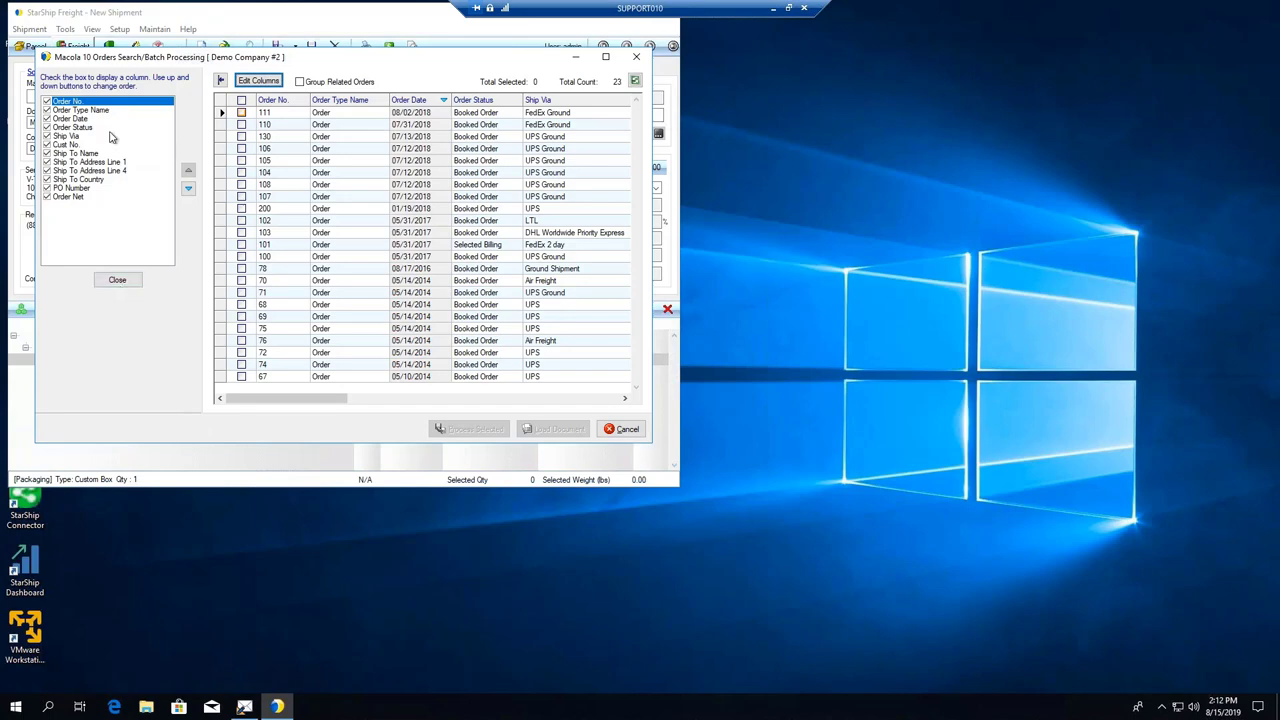
click(113, 281)
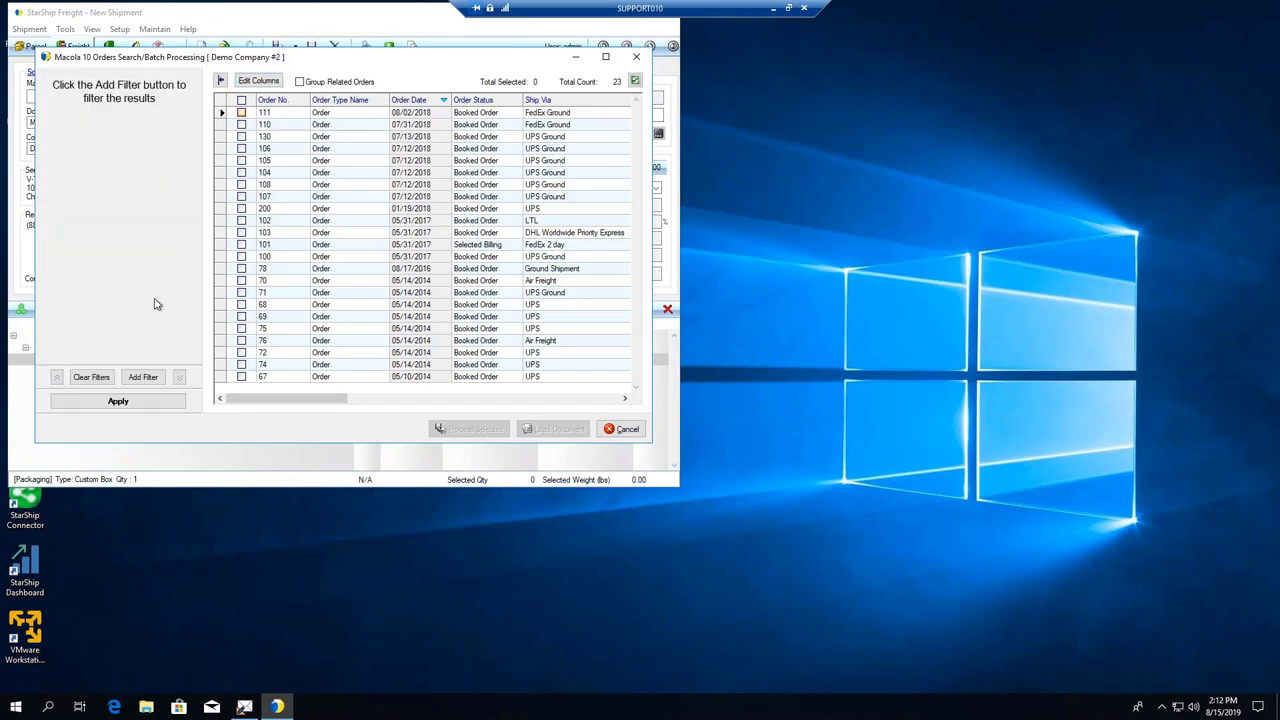
click(145, 379)
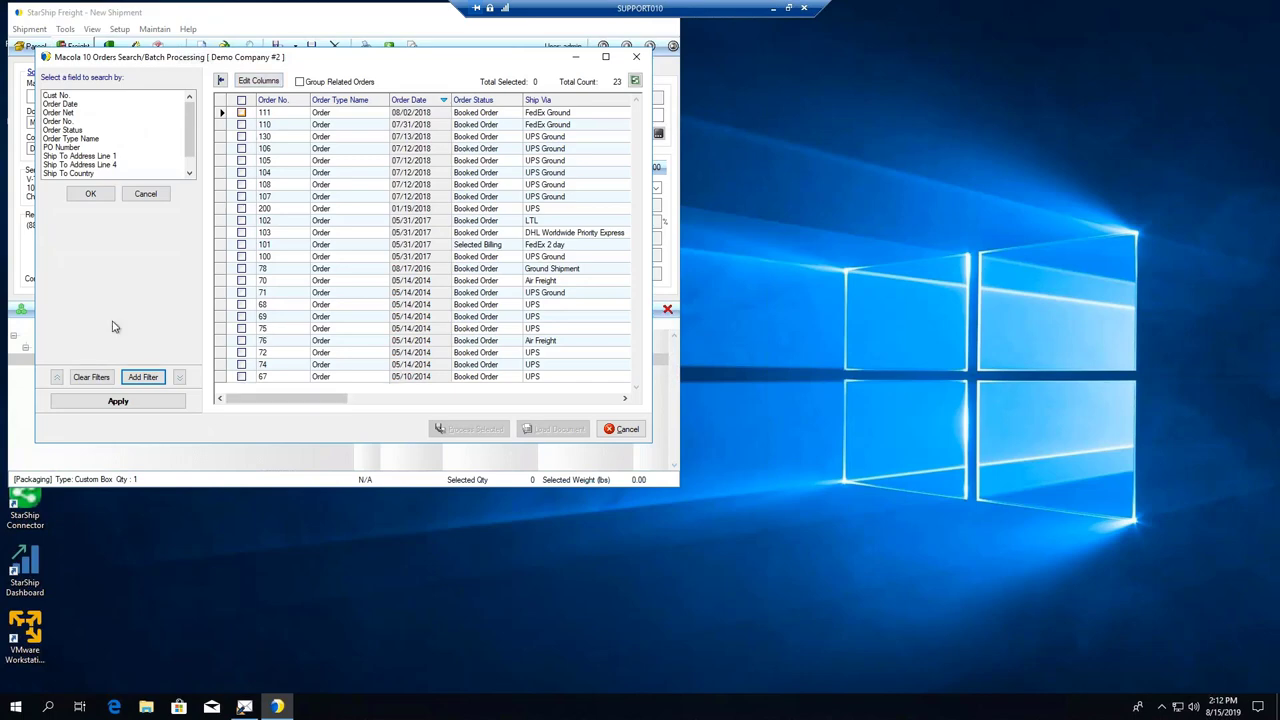
click(241, 100)
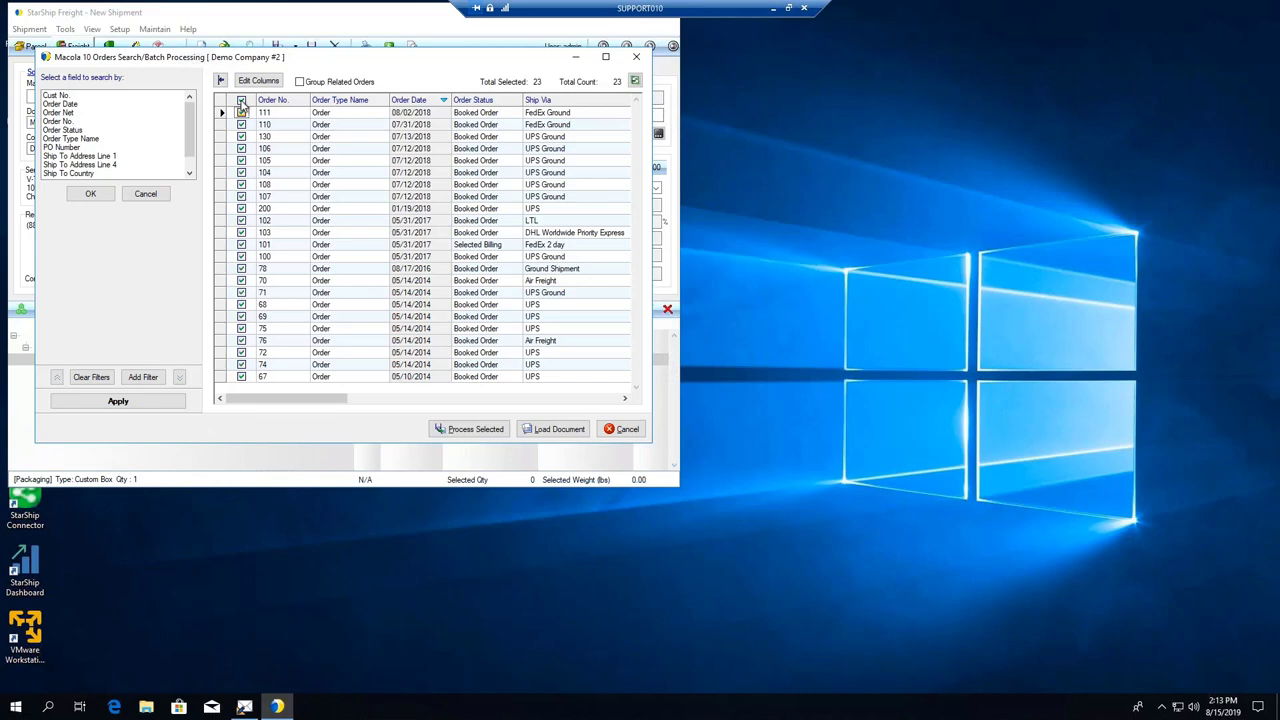
click(241, 100)
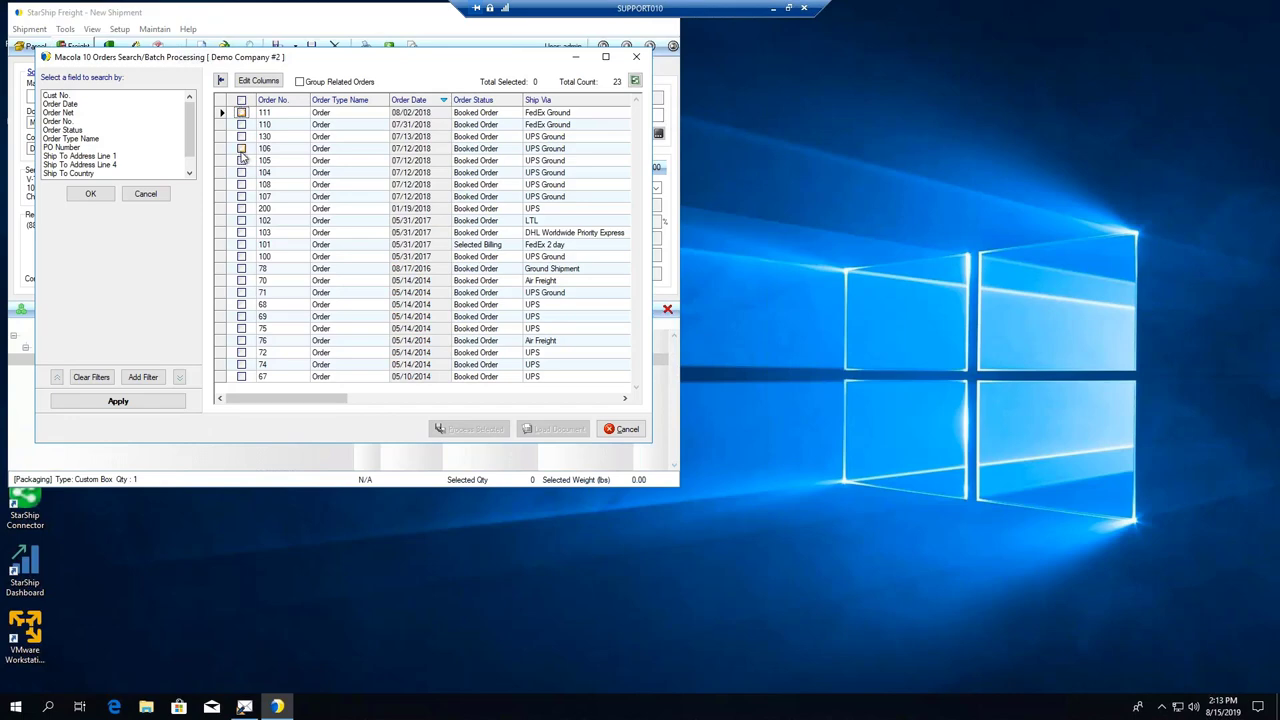
key(Escape)
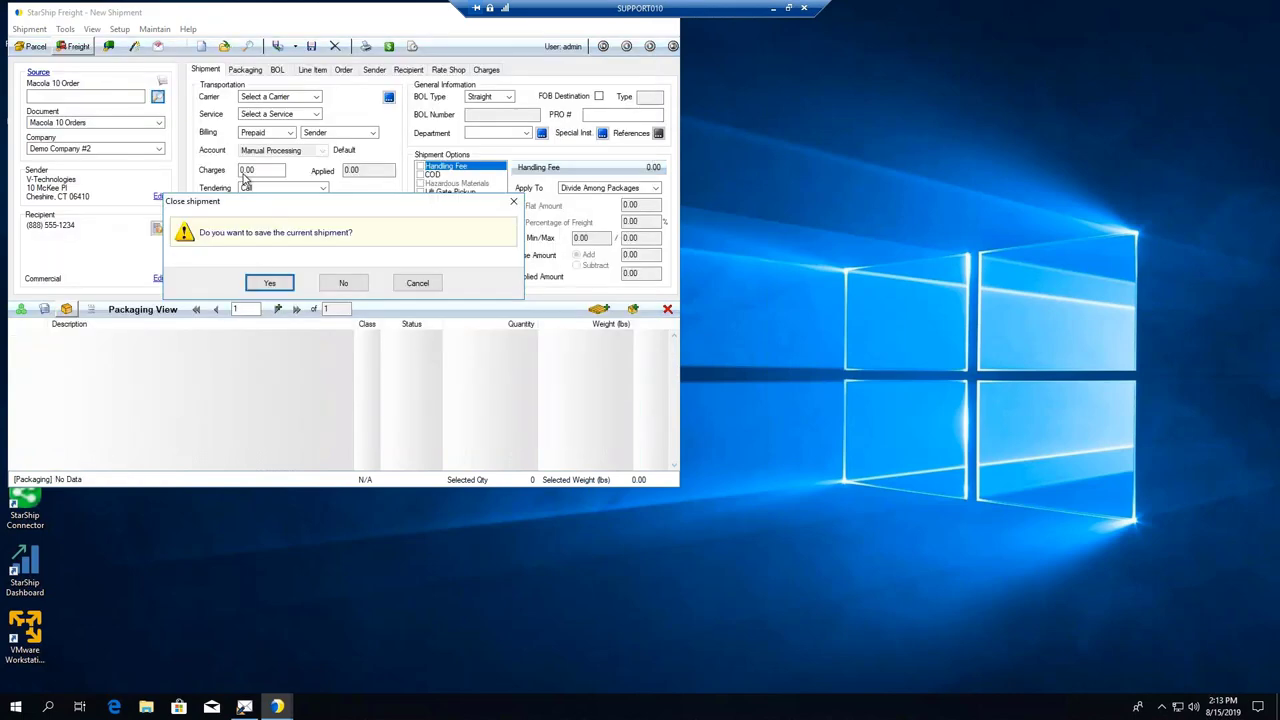
- Discard the old shipment, load the Macola order, and confirm UPS Ground with Prepaid billing
click(357, 287)
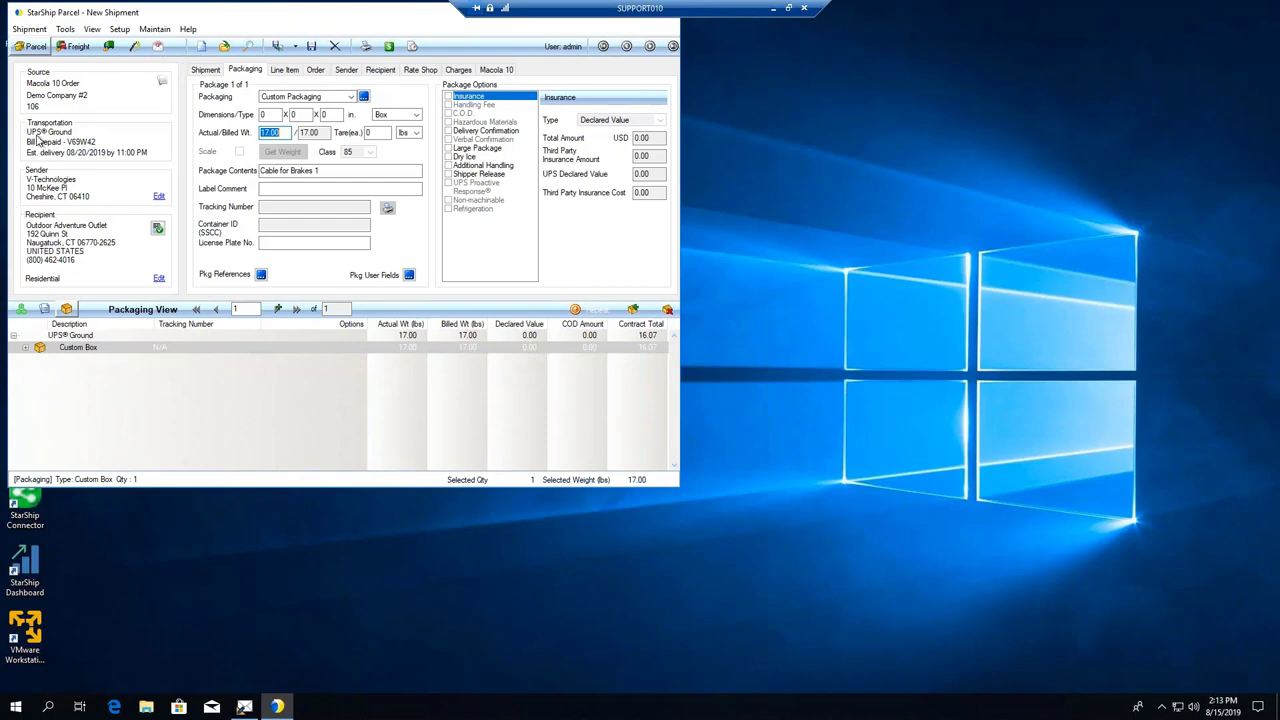
click(210, 71)
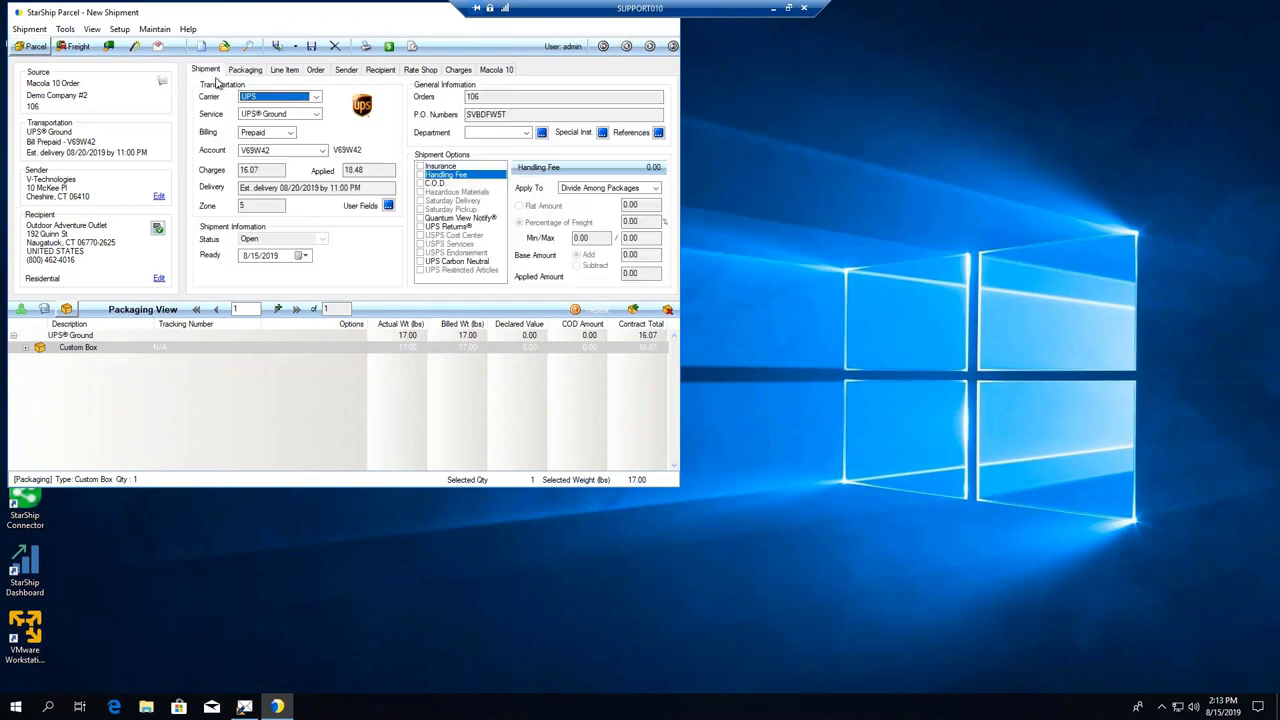
click(314, 115)
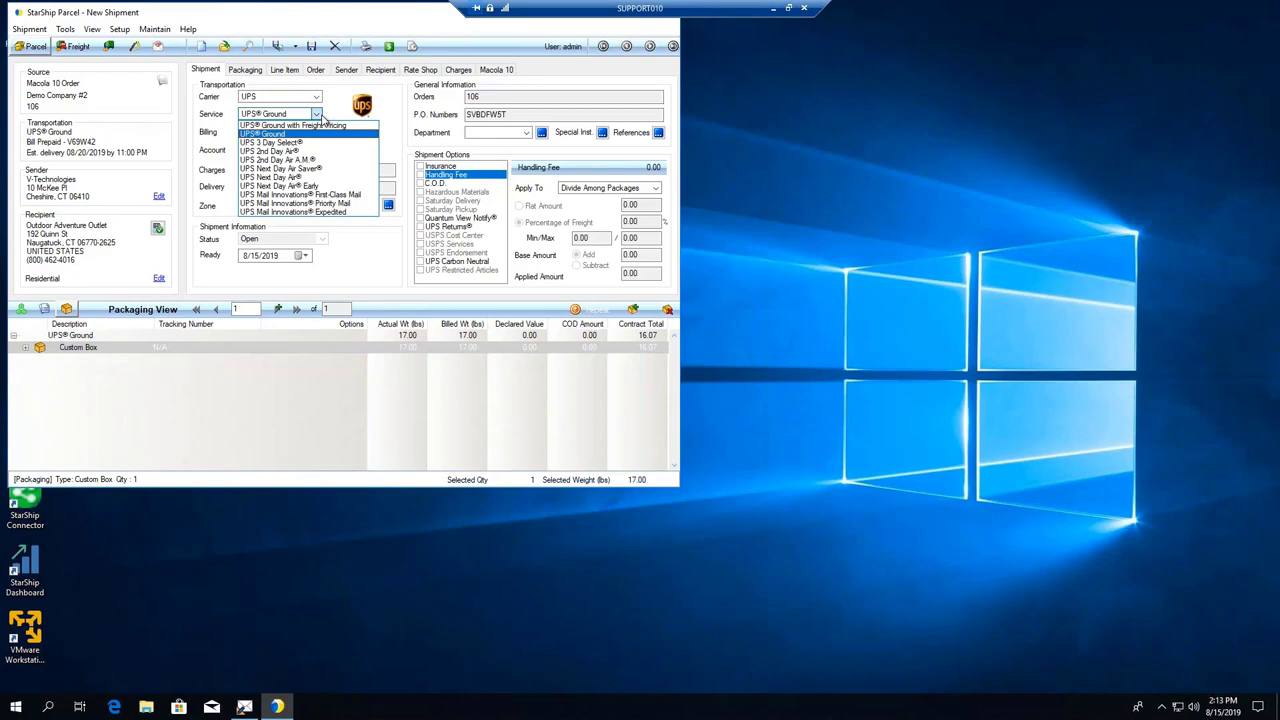
click(320, 117)
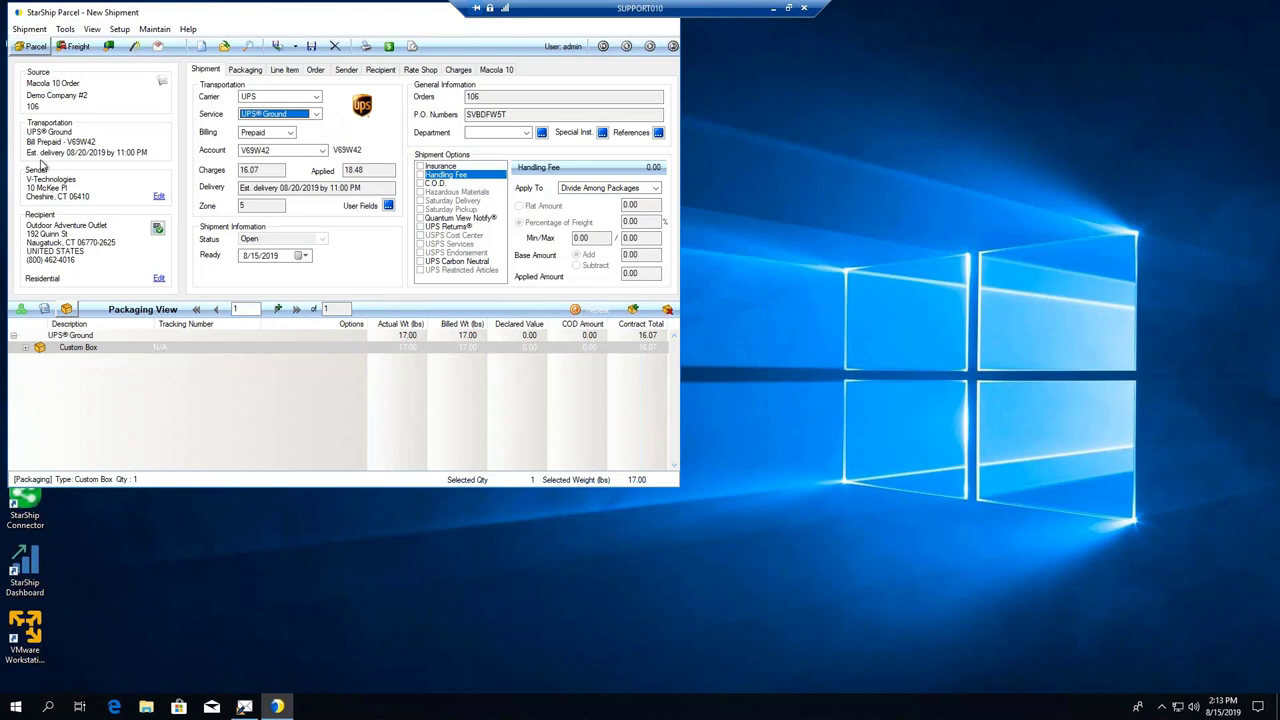
click(290, 134)
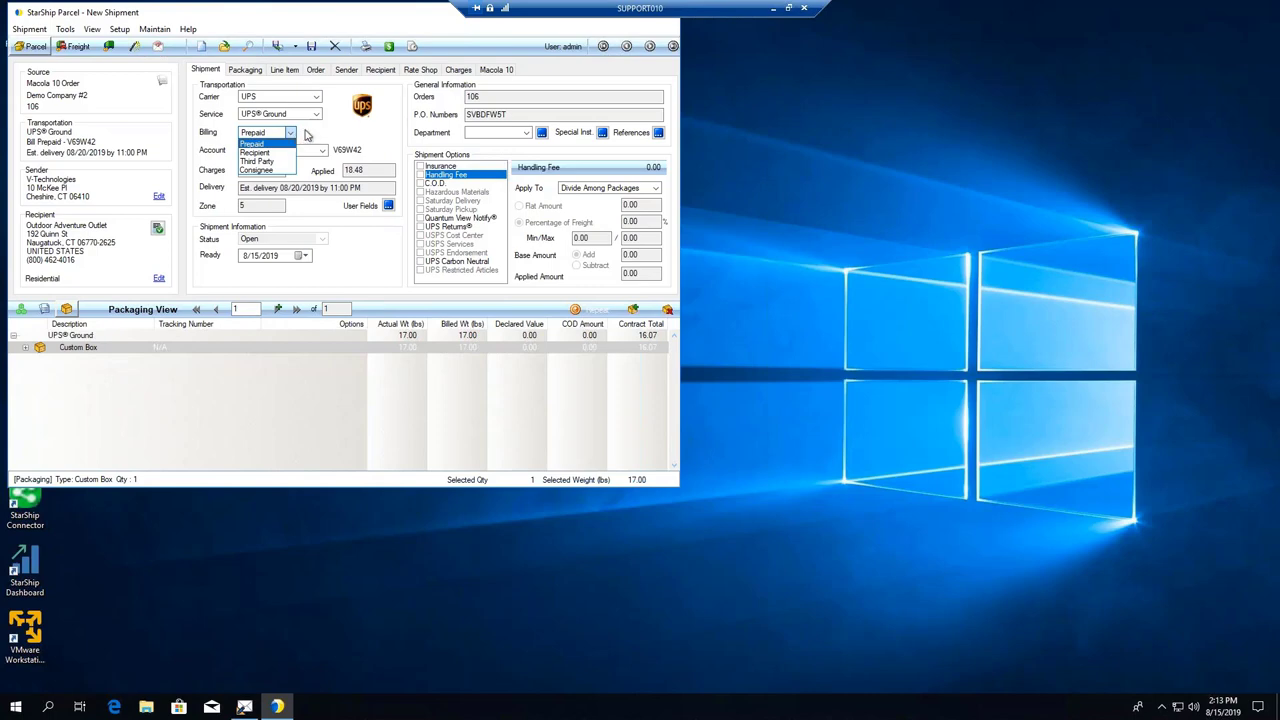
click(308, 134)
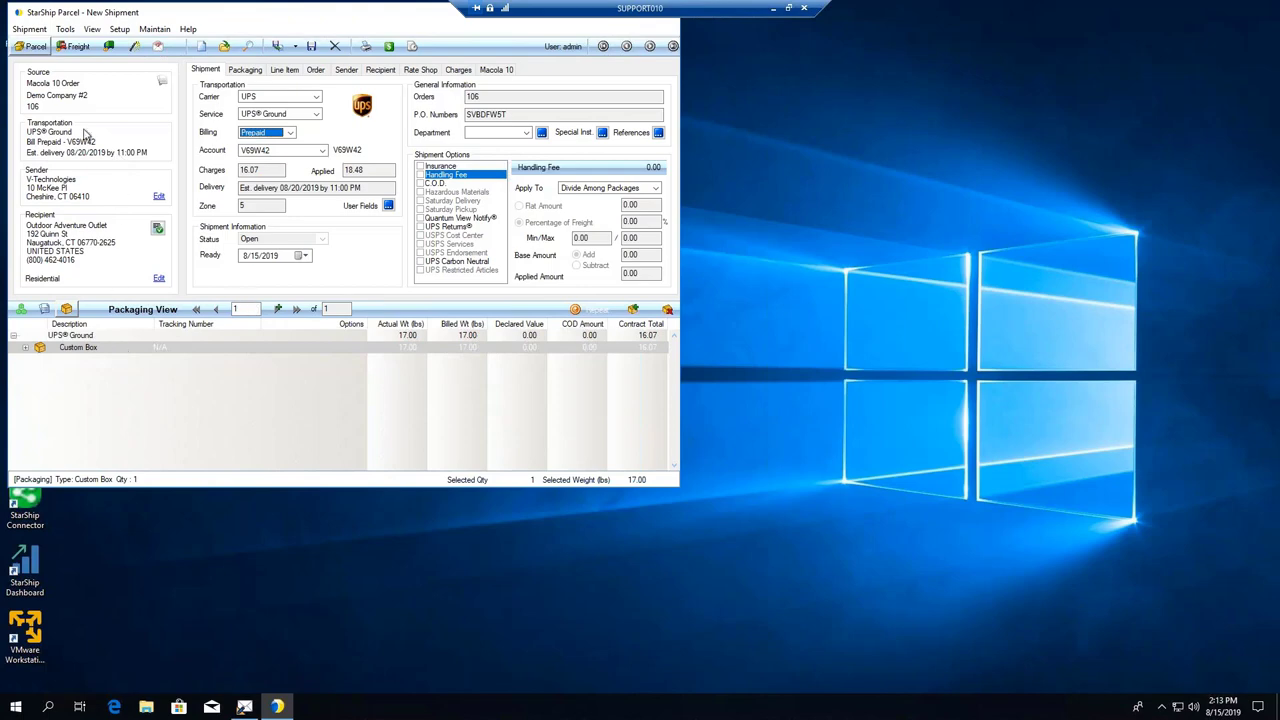
- Check the saved sender addresses and keep MAIN as the sender
click(347, 71)
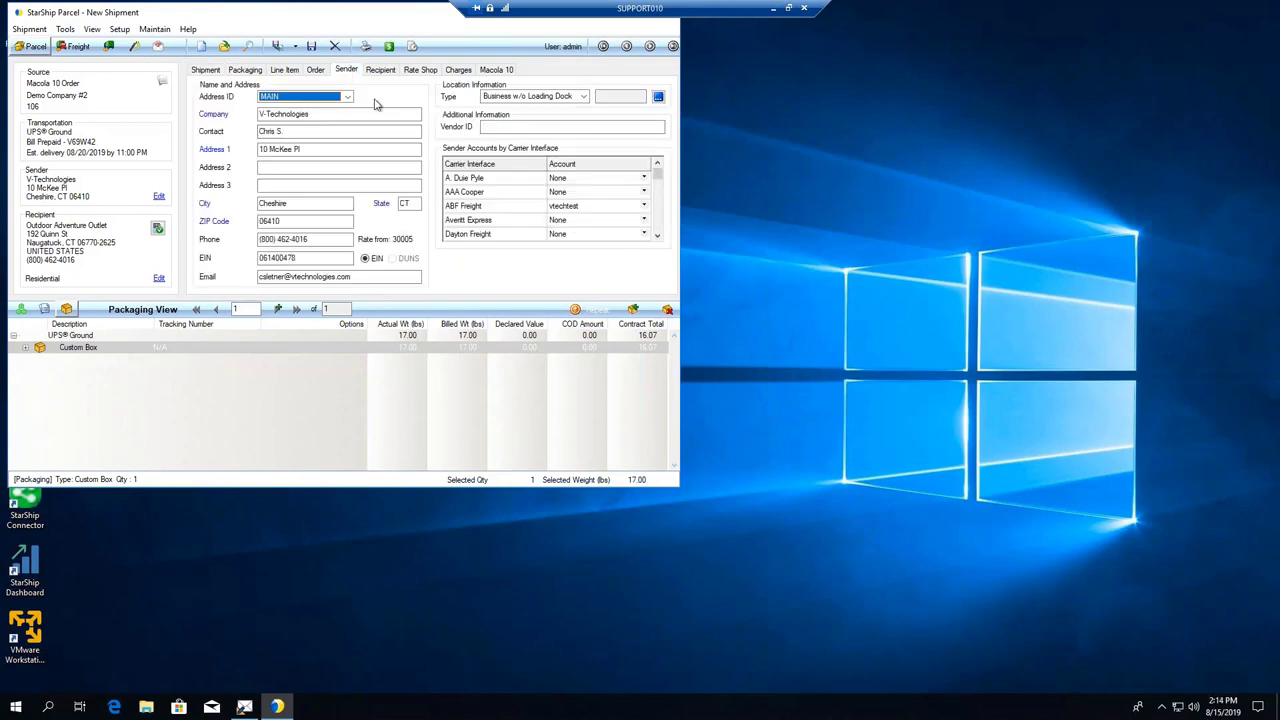
click(347, 97)
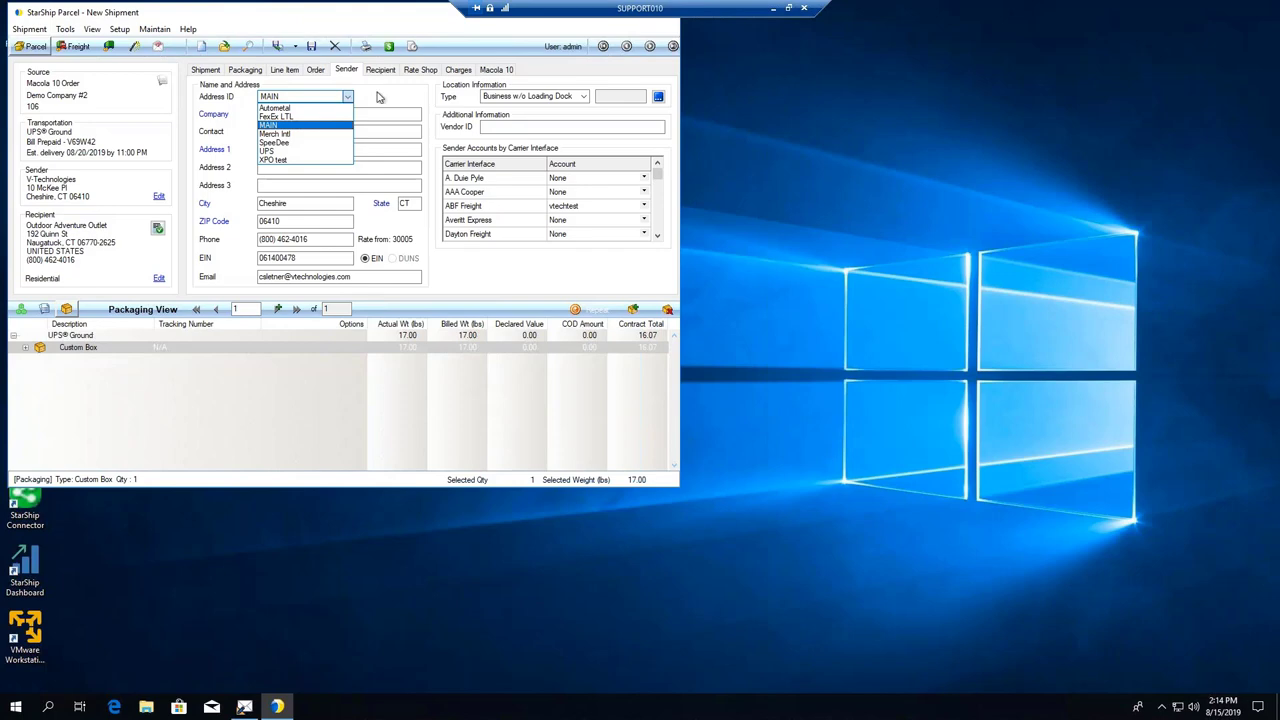
click(380, 96)
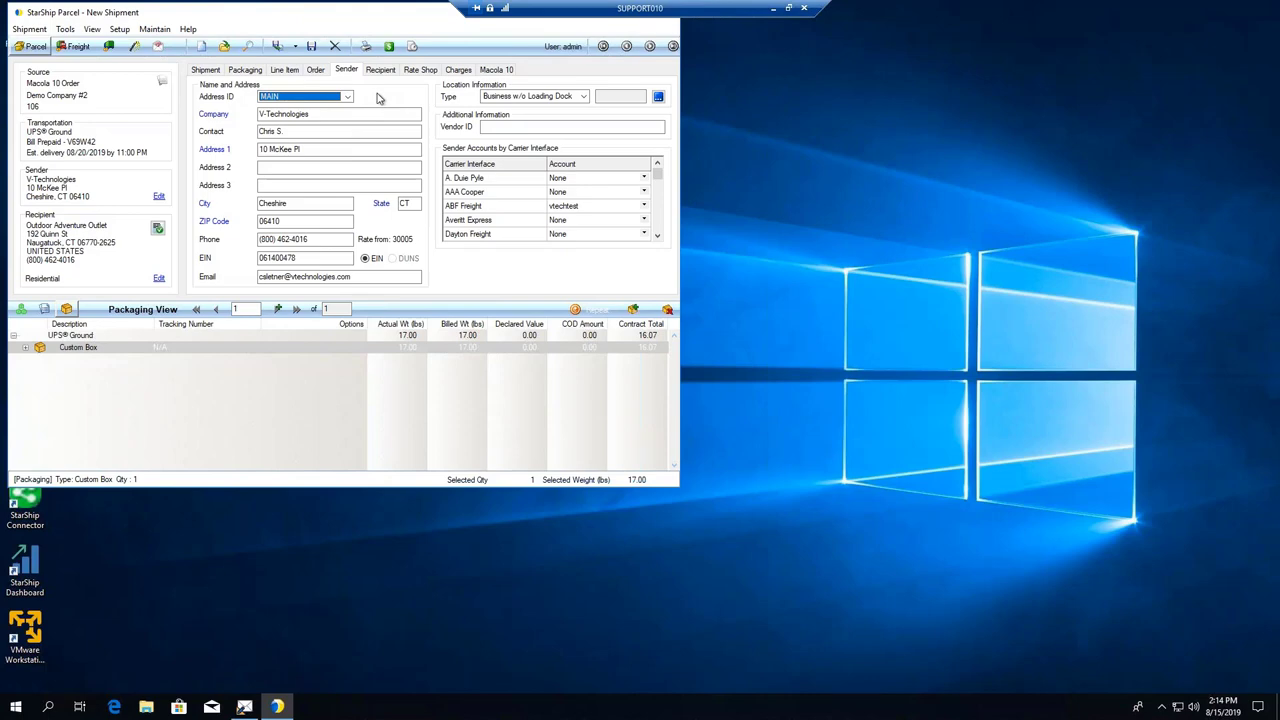
- Leave the sender's FedEx account unchanged and bring up the recipient details
click(658, 237)
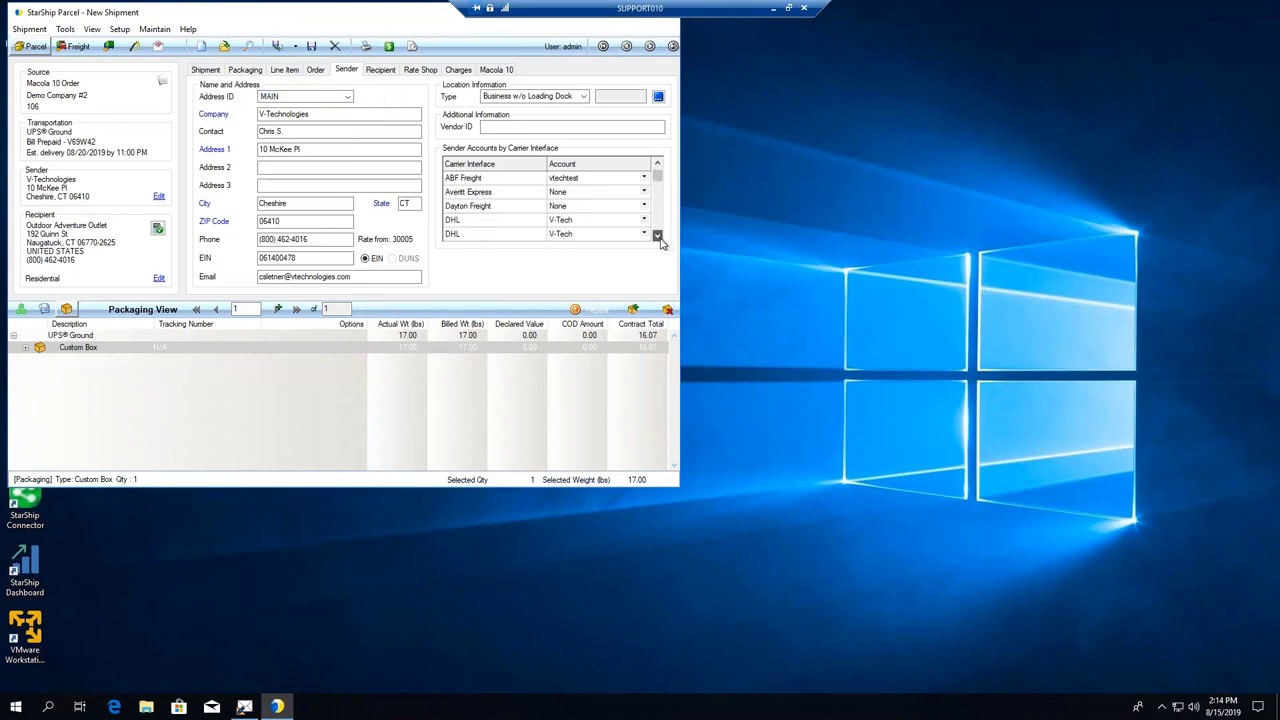
click(657, 237)
click(657, 237)
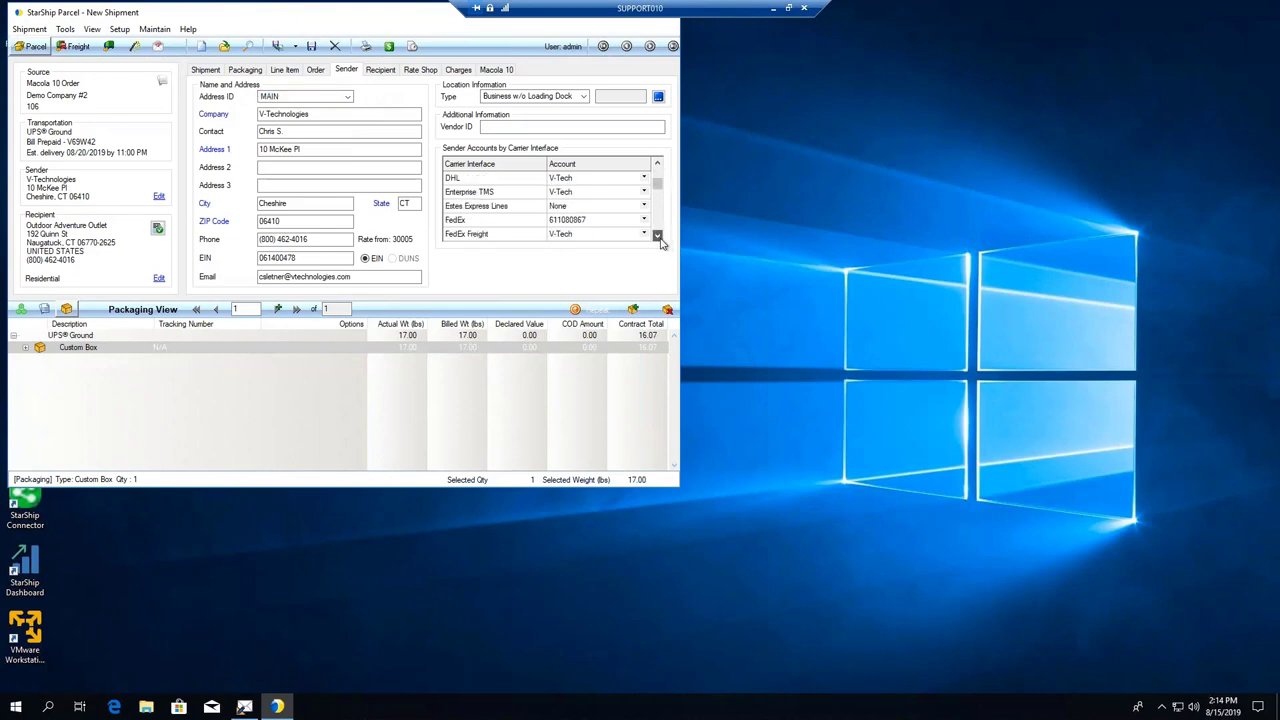
click(645, 220)
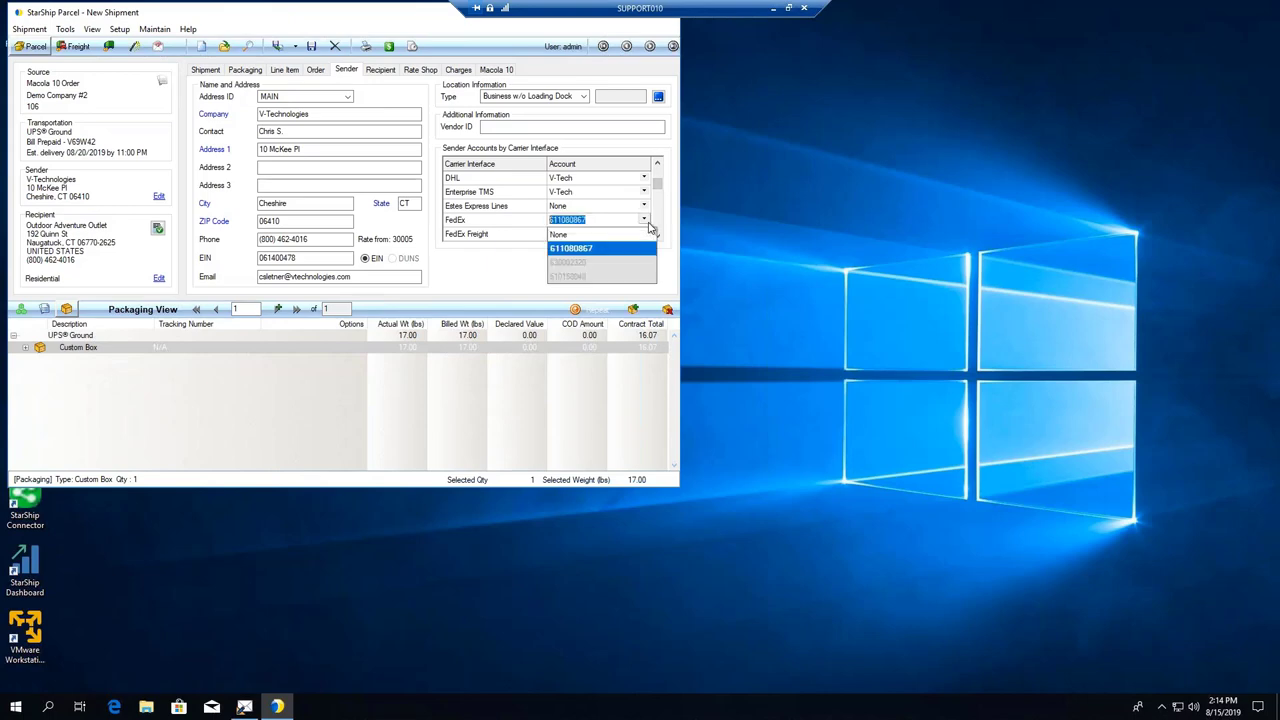
click(648, 224)
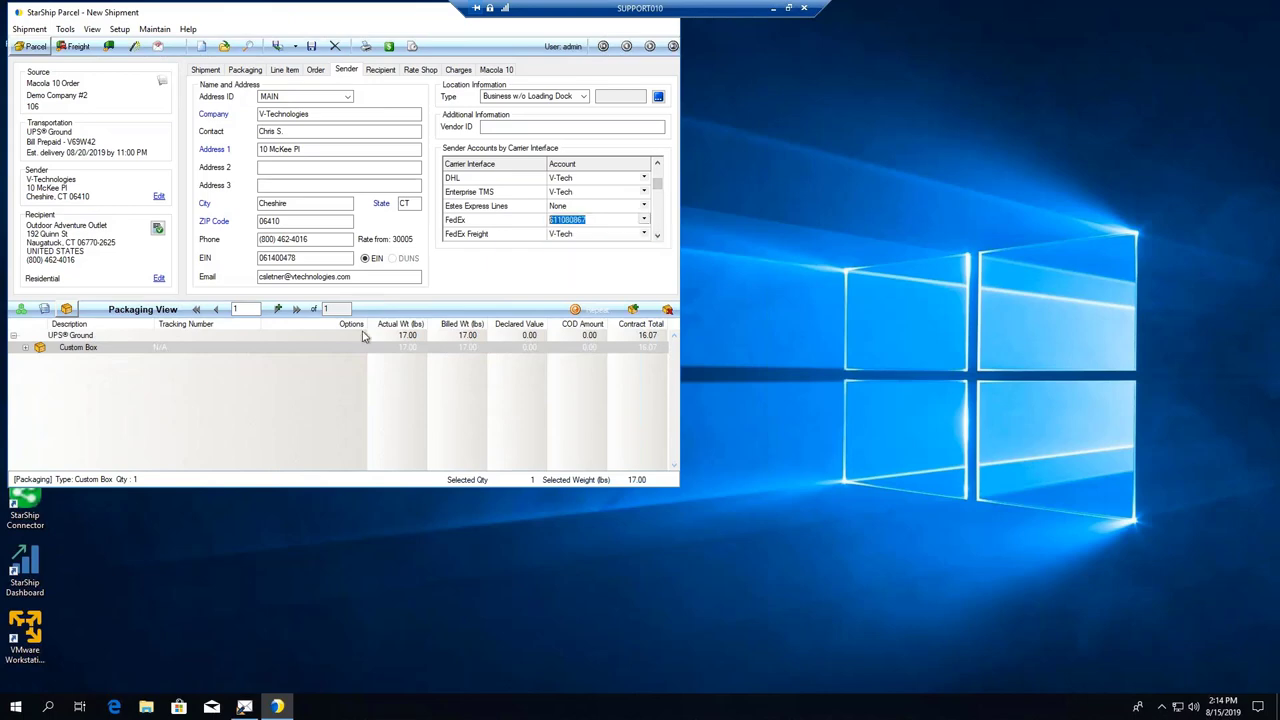
click(378, 72)
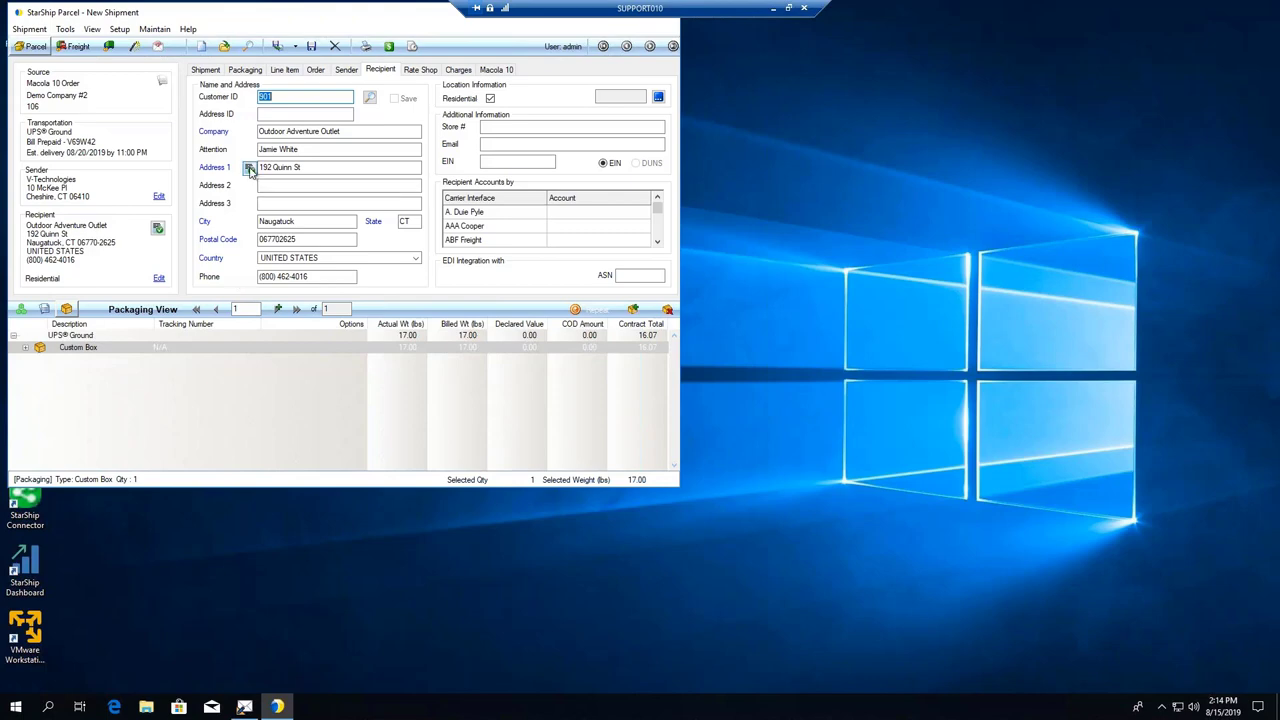
- Inspect the Large Box packaging definition, keeping type Box, and cancel out without changes
mouse_move(250, 171)
click(250, 70)
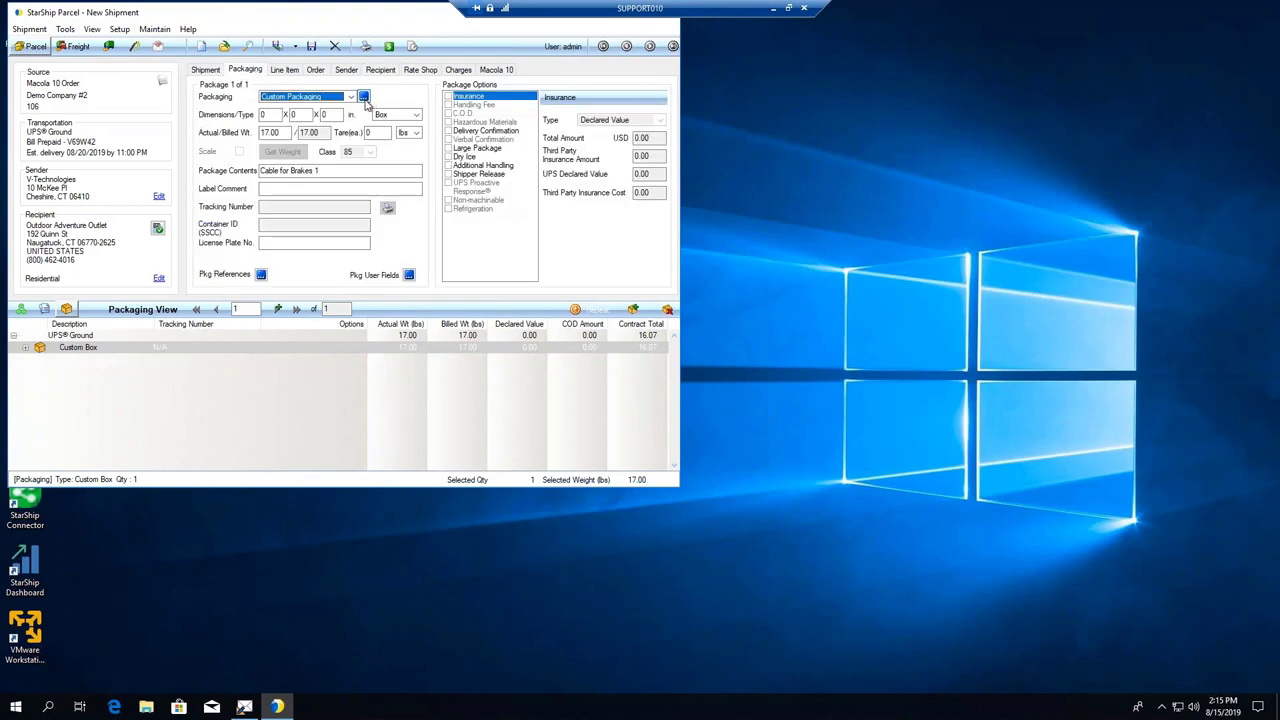
click(364, 97)
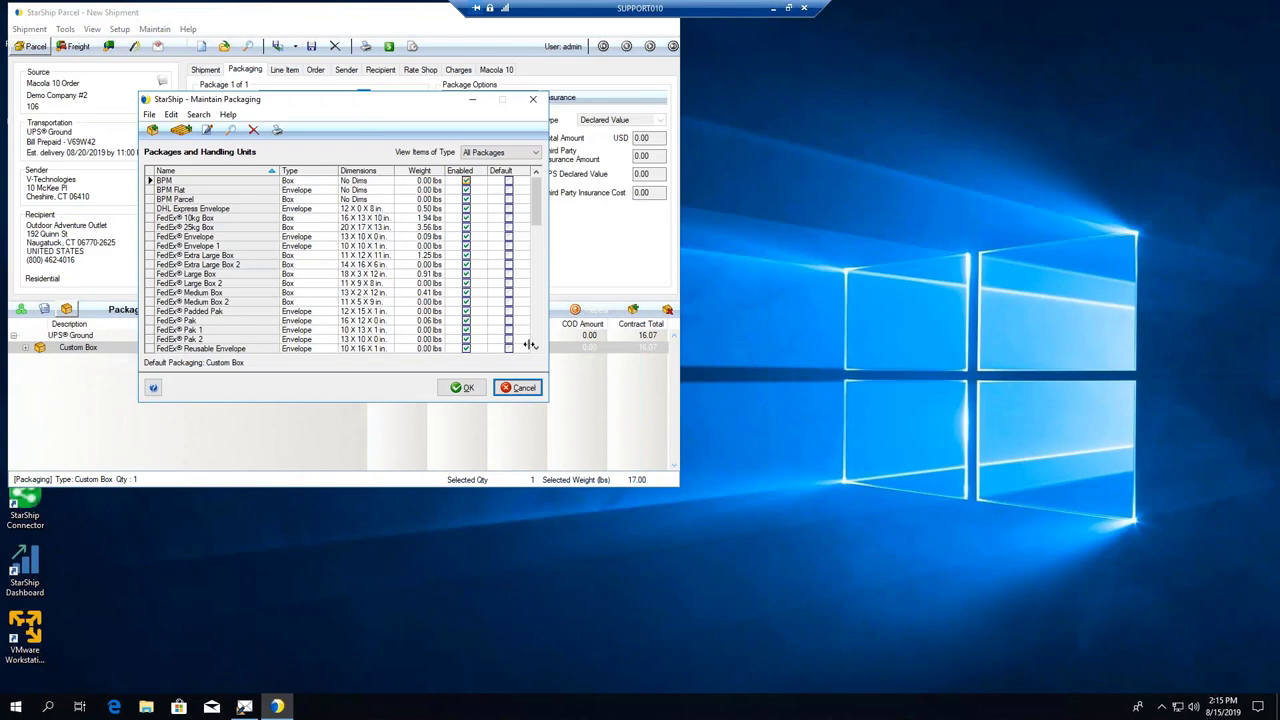
scroll(537, 352, down, 5)
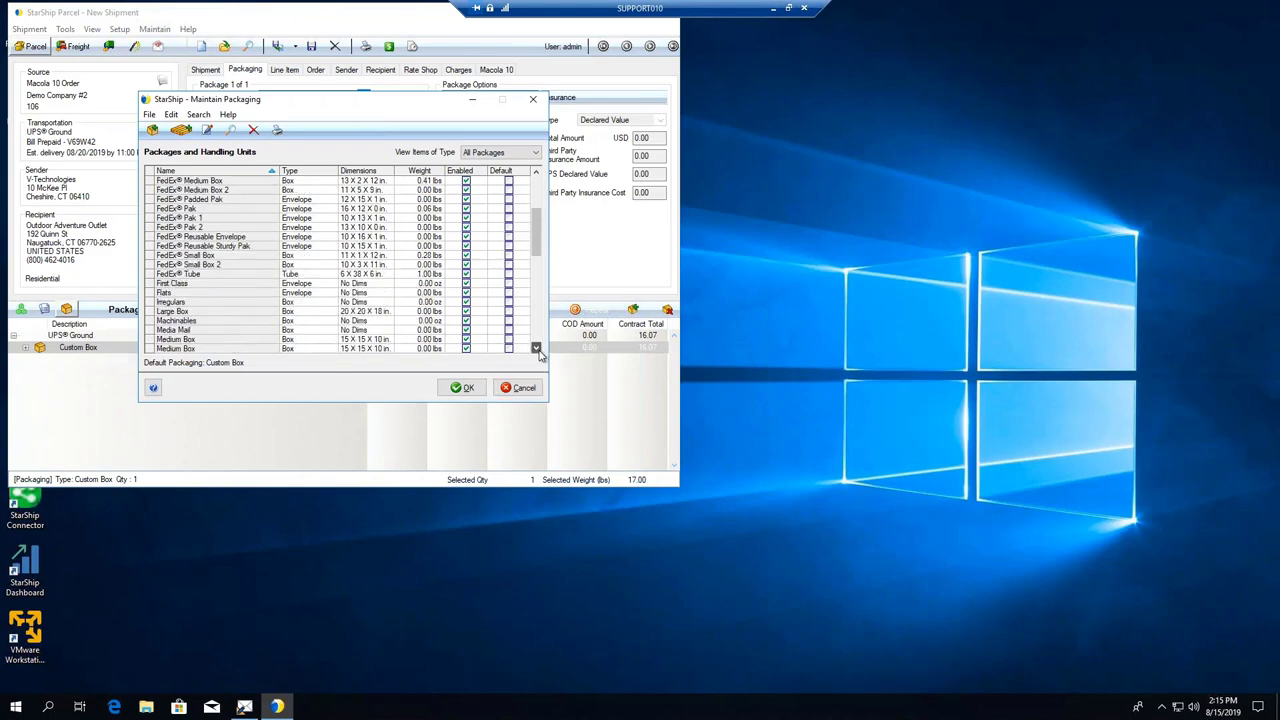
double_click(190, 303)
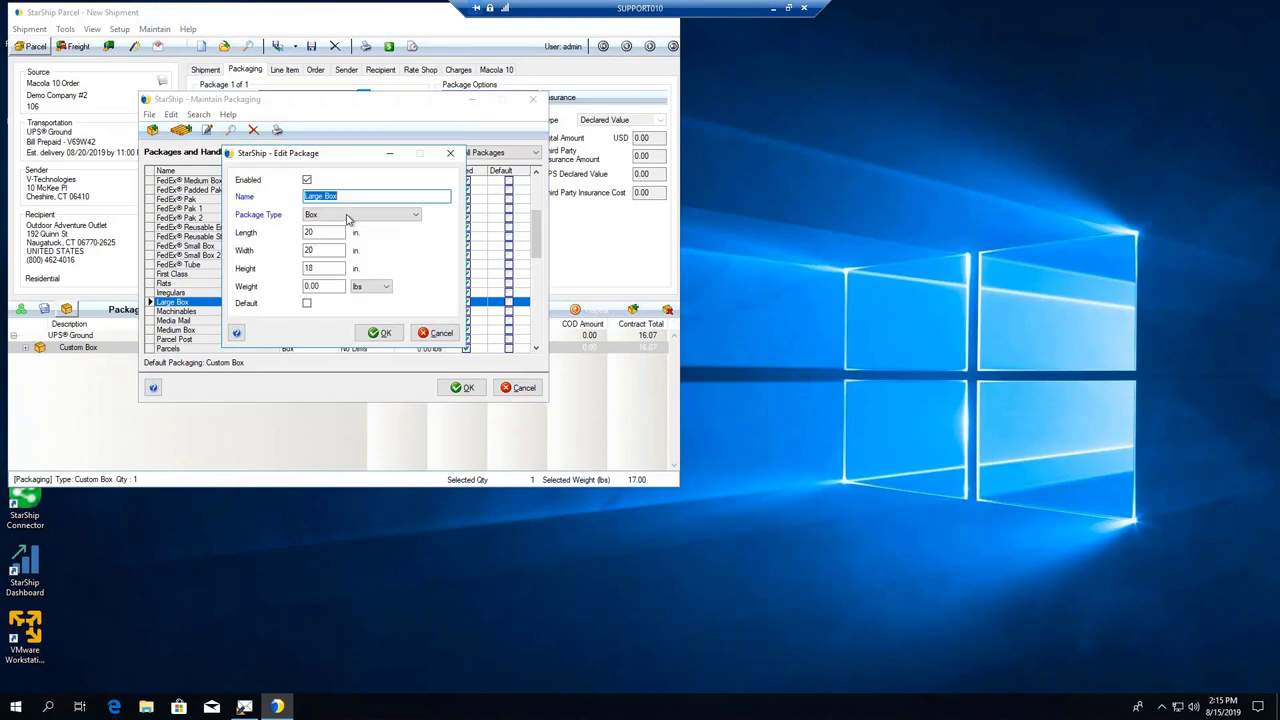
click(417, 216)
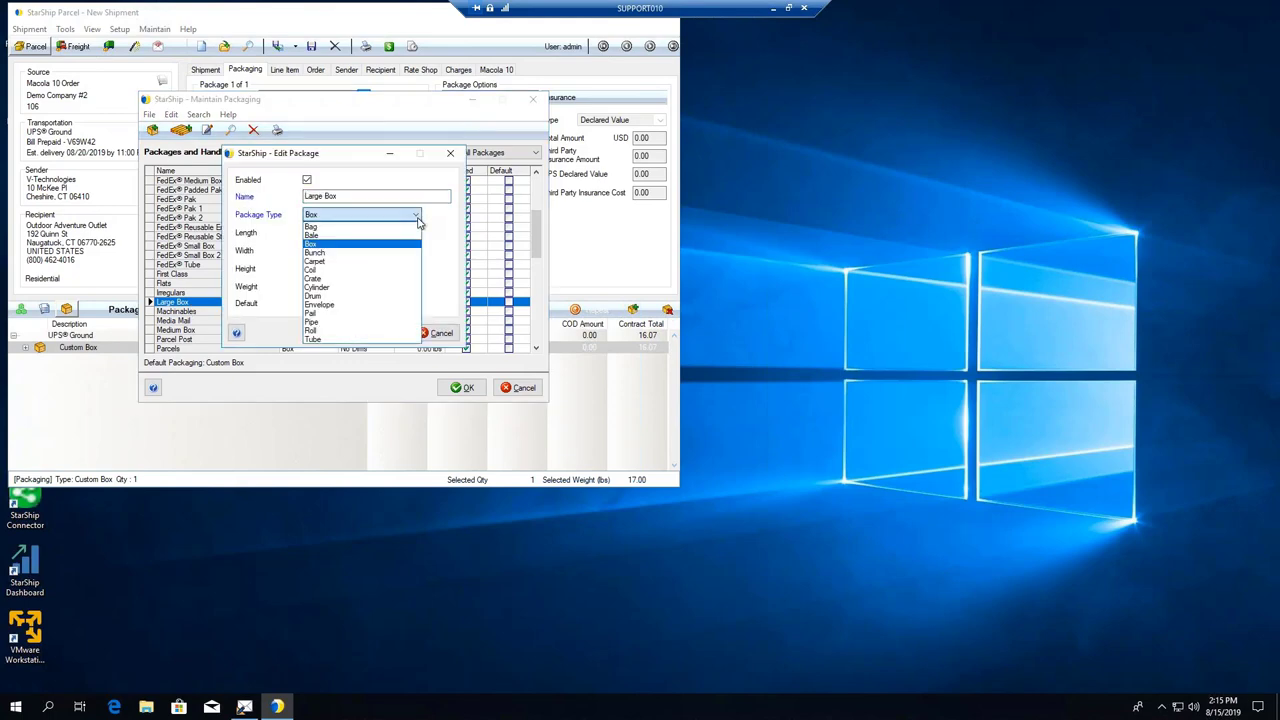
click(440, 220)
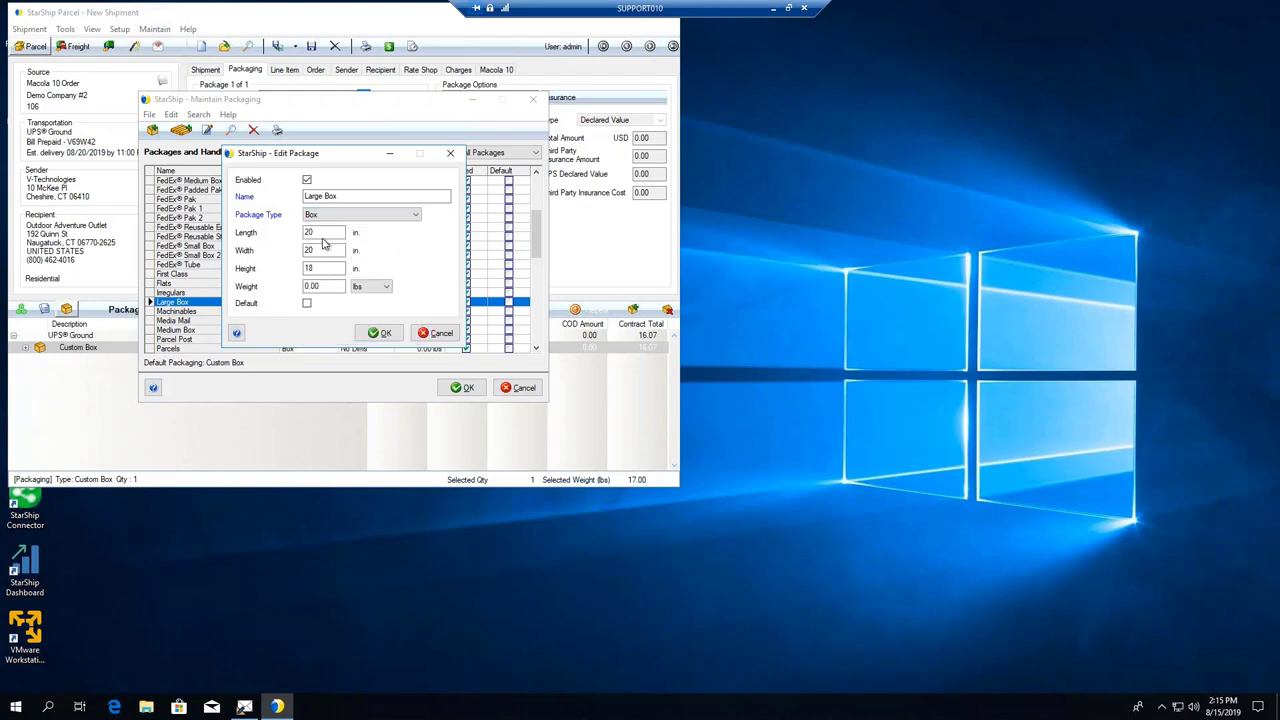
click(325, 268)
click(441, 334)
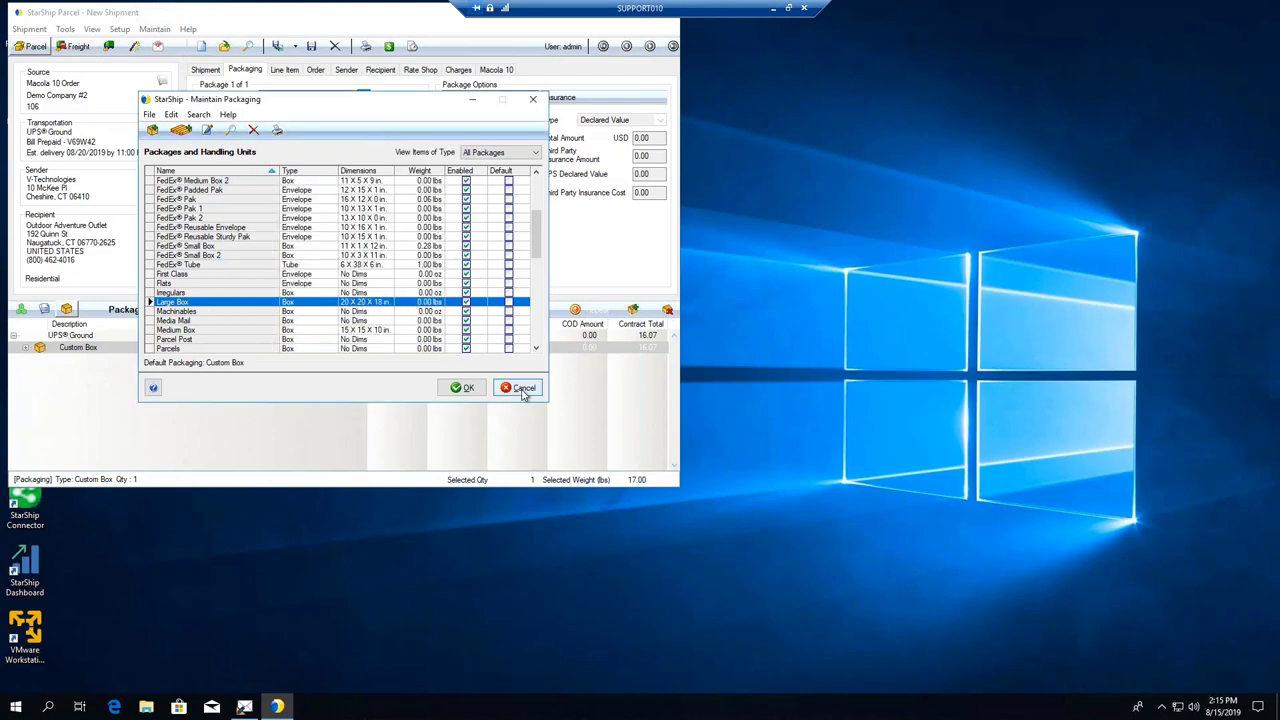
click(520, 388)
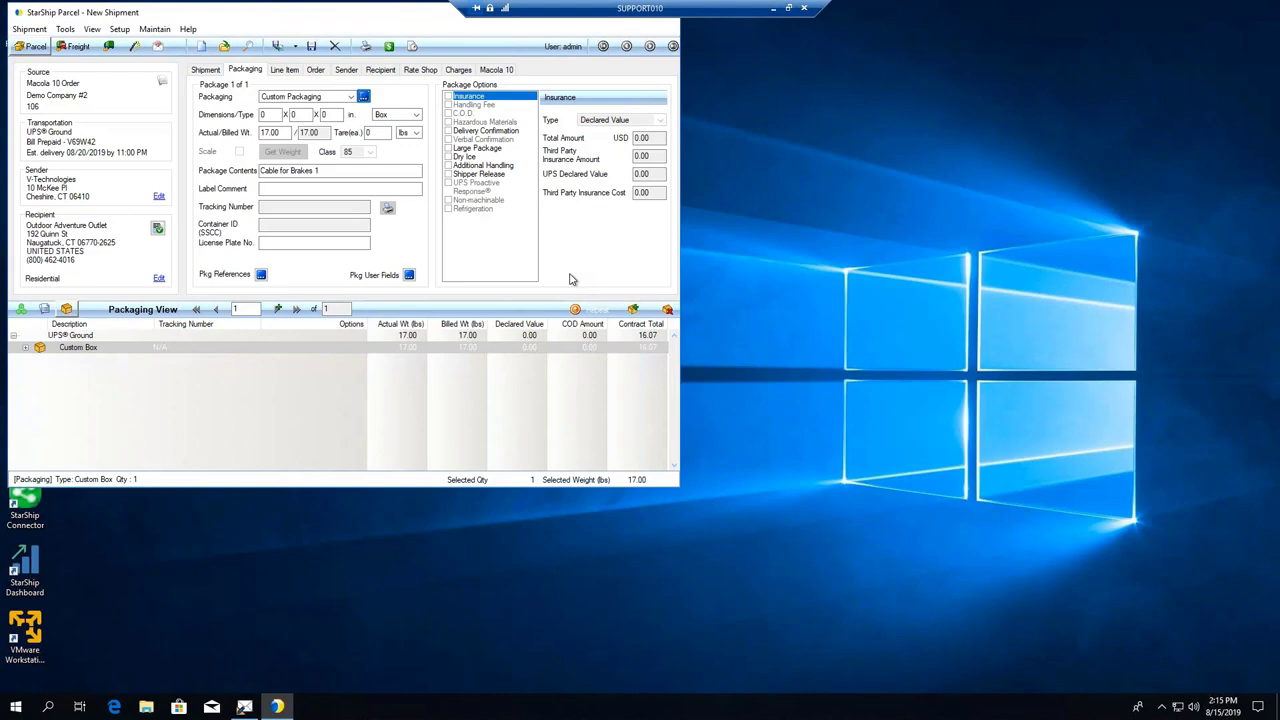
- Keep Custom Packaging and show the Cable for Brakes 1 item inside the Custom Box
click(268, 114)
click(350, 98)
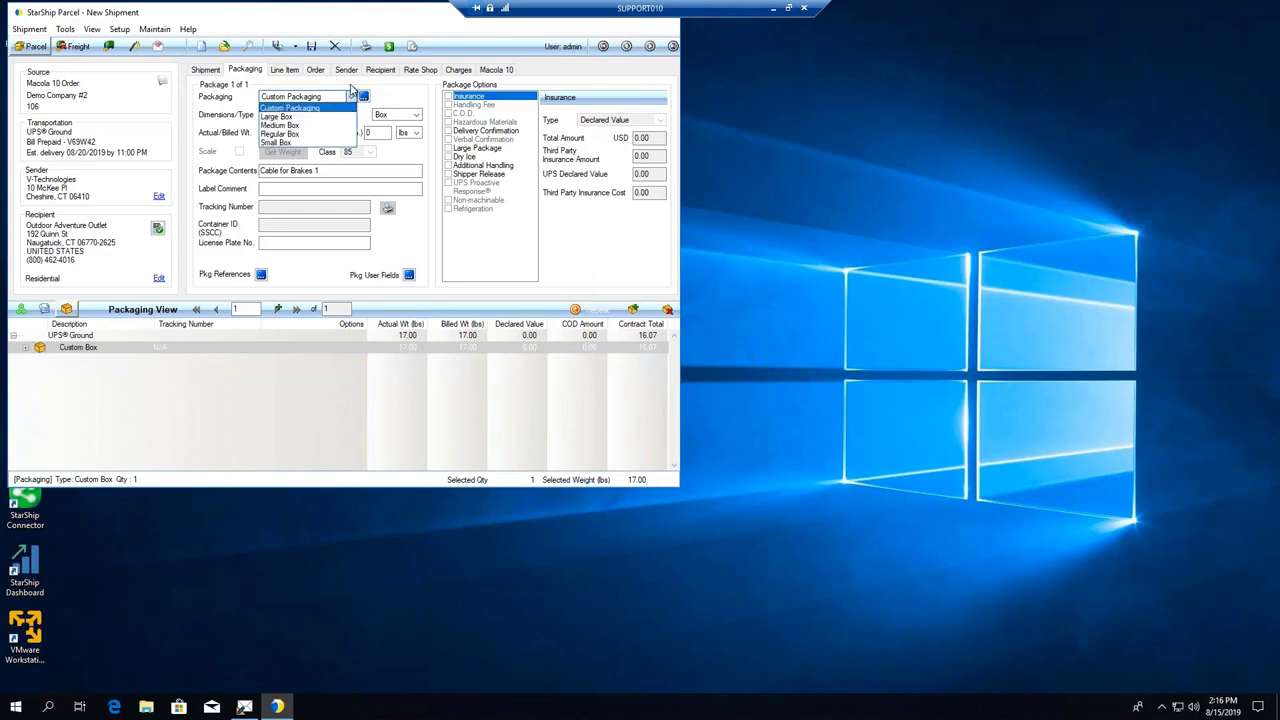
click(352, 90)
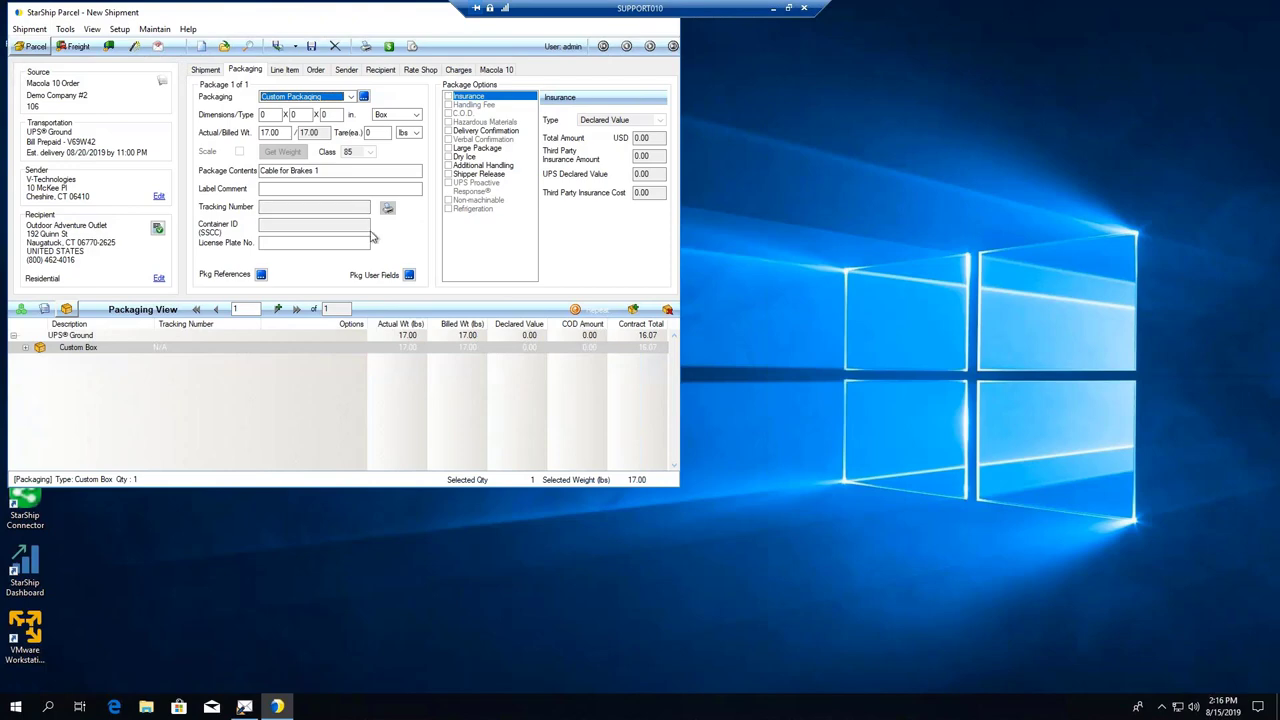
click(26, 349)
click(77, 364)
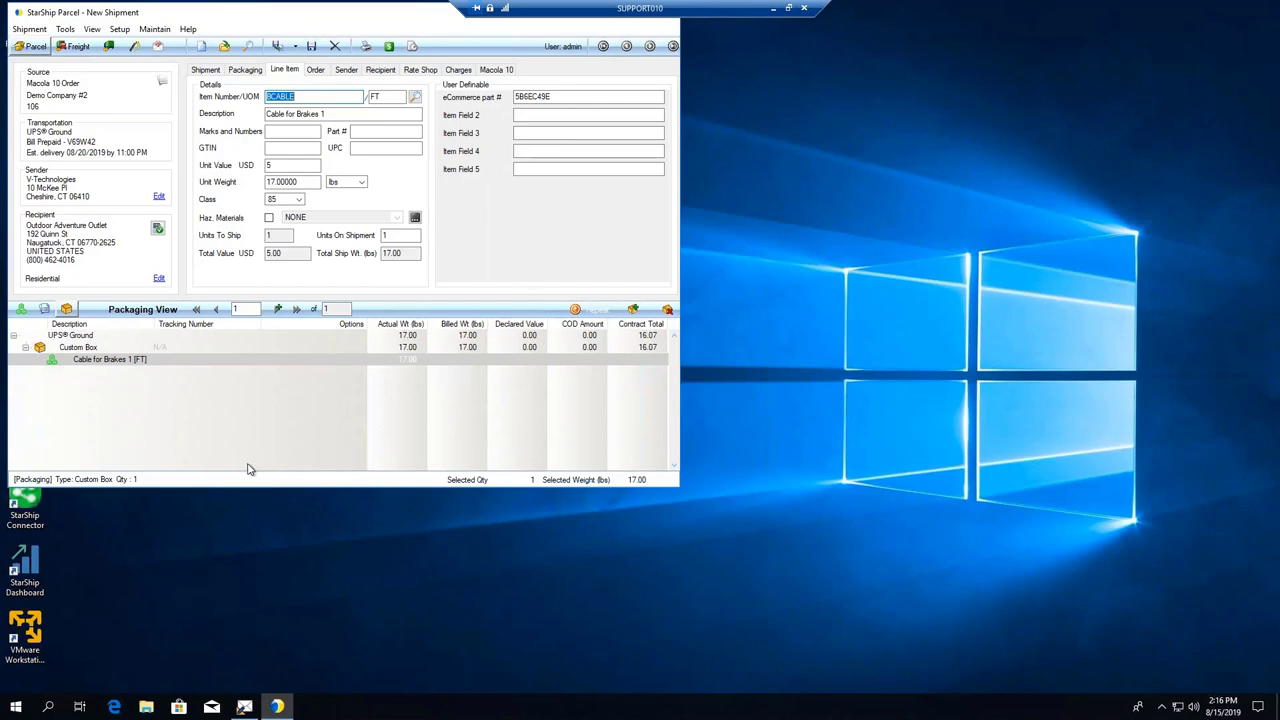
- Get parcel rate quotes sorted by charges, USPS Priority Mail 14.26 first, and open the delivery-date calendar
click(422, 72)
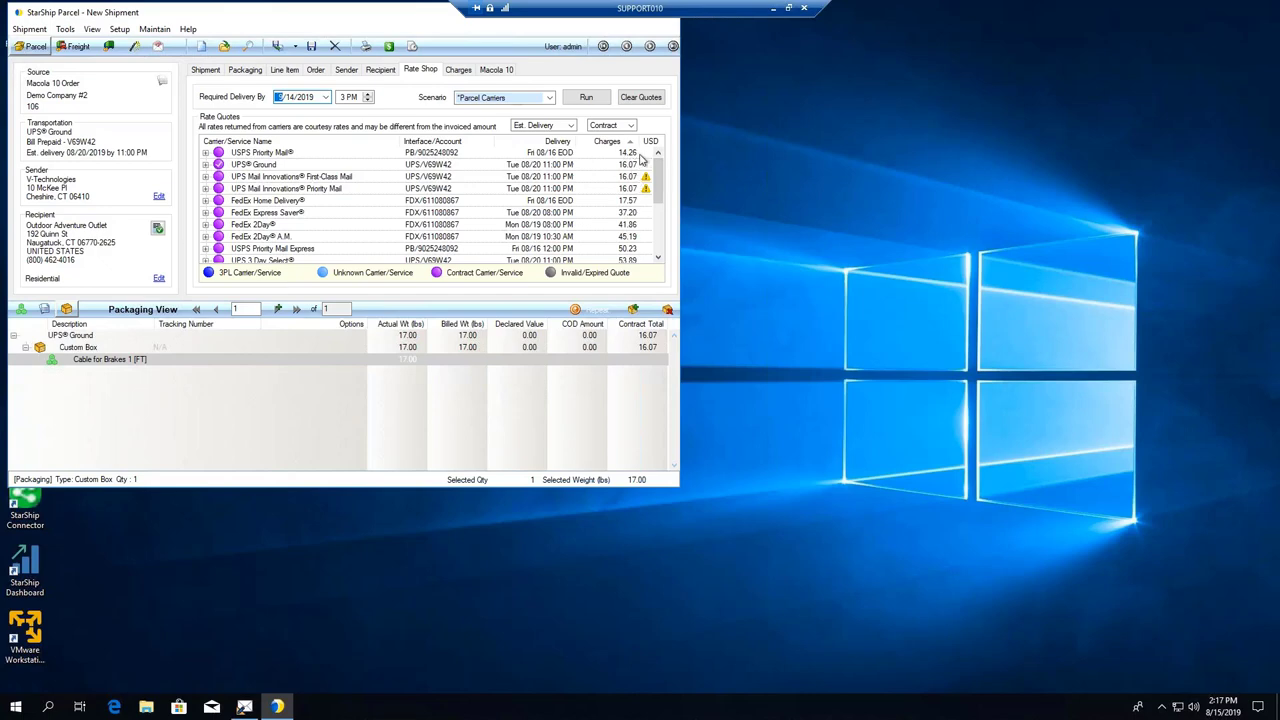
mouse_move(660, 180)
mouse_down()
mouse_move(652, 222)
mouse_move(655, 165)
mouse_up()
click(556, 141)
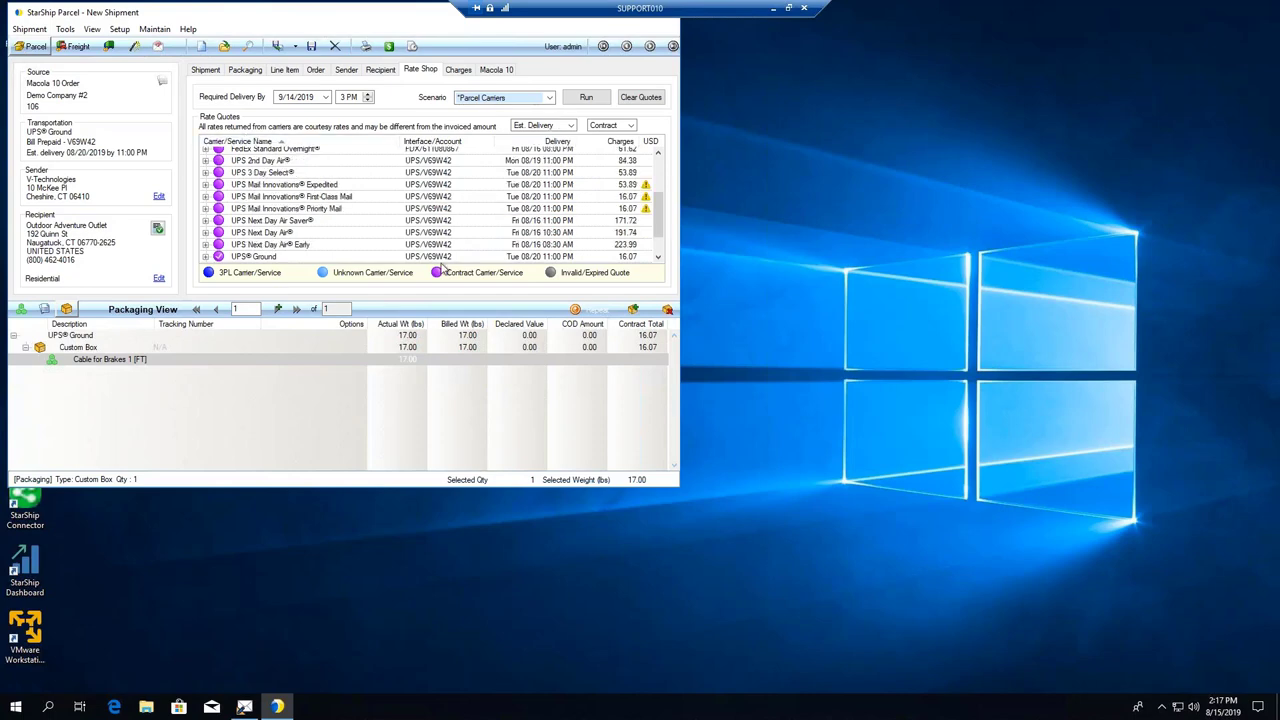
click(626, 143)
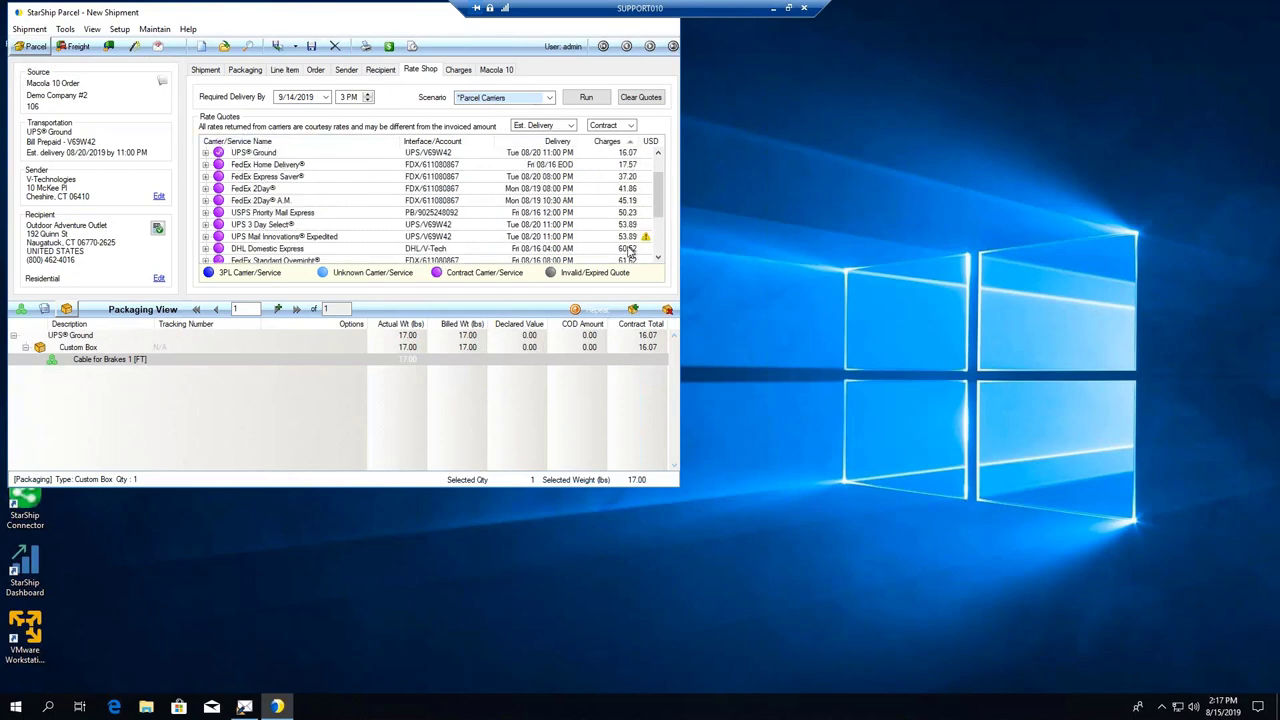
drag(658, 198, 660, 167)
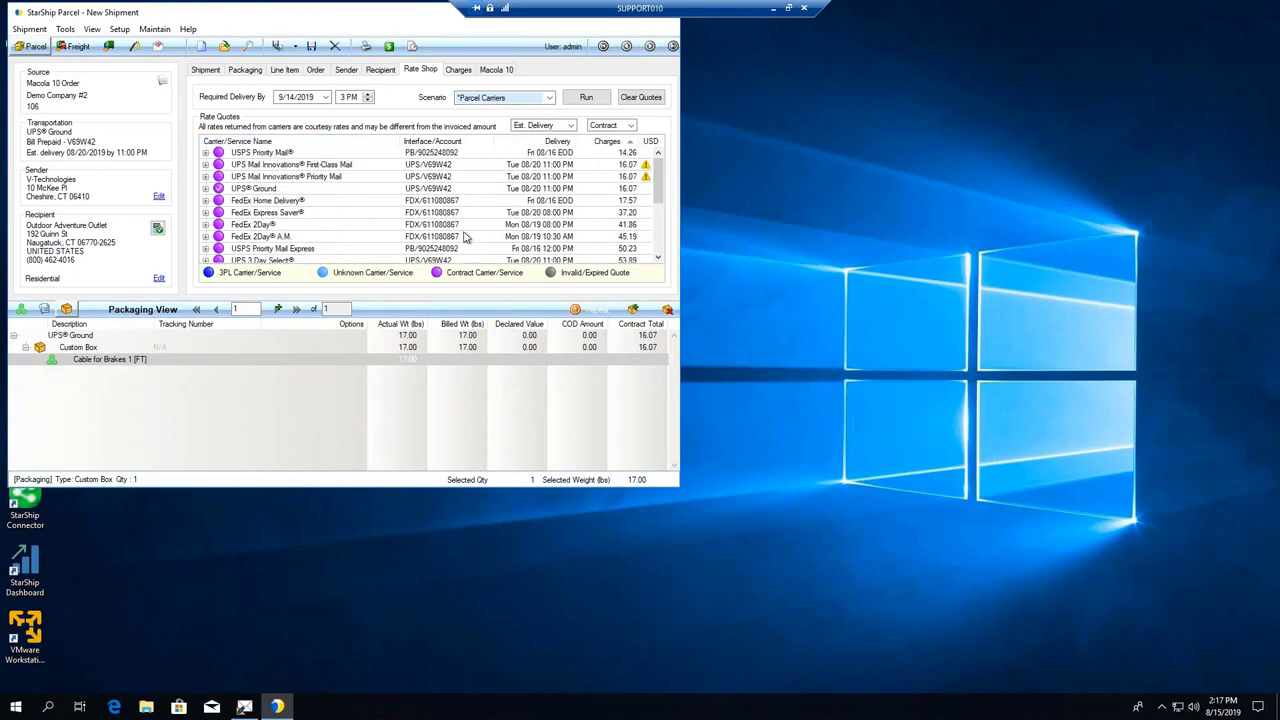
click(325, 97)
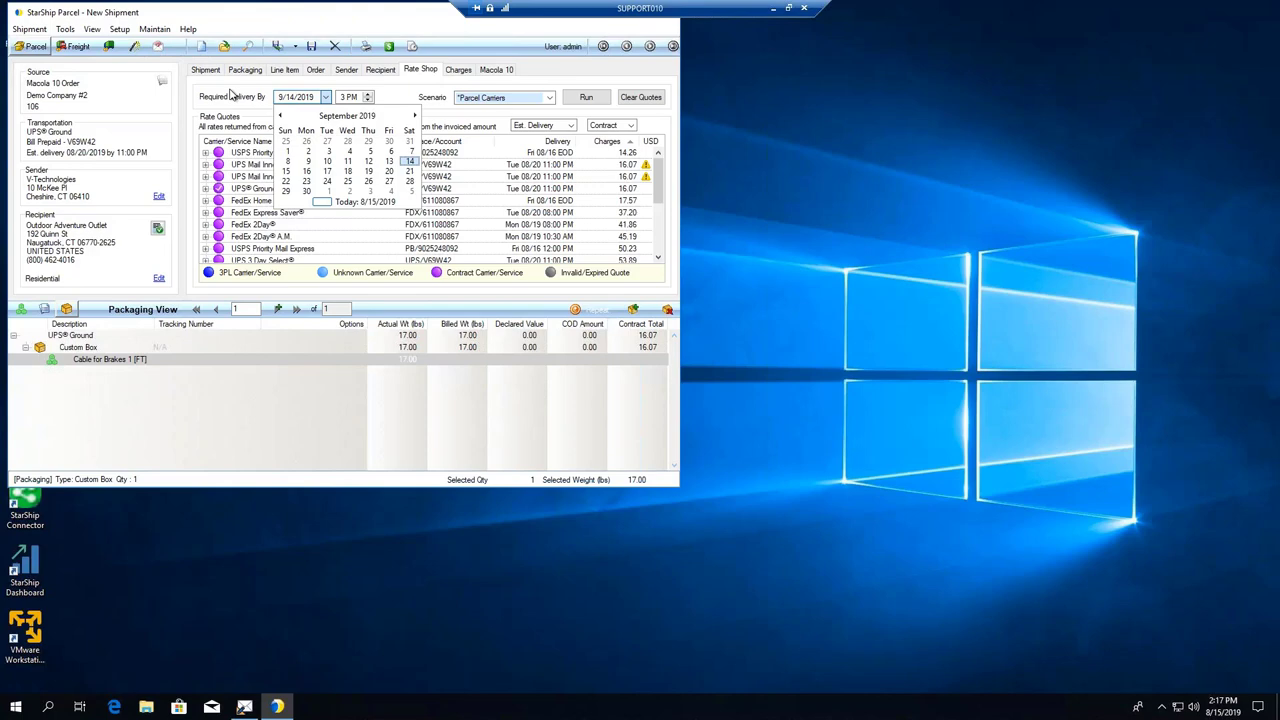
- Close the calendar and recheck package and shipment details: UPS Ground, Prepaid, charges 16.07, applied 18.48
click(230, 93)
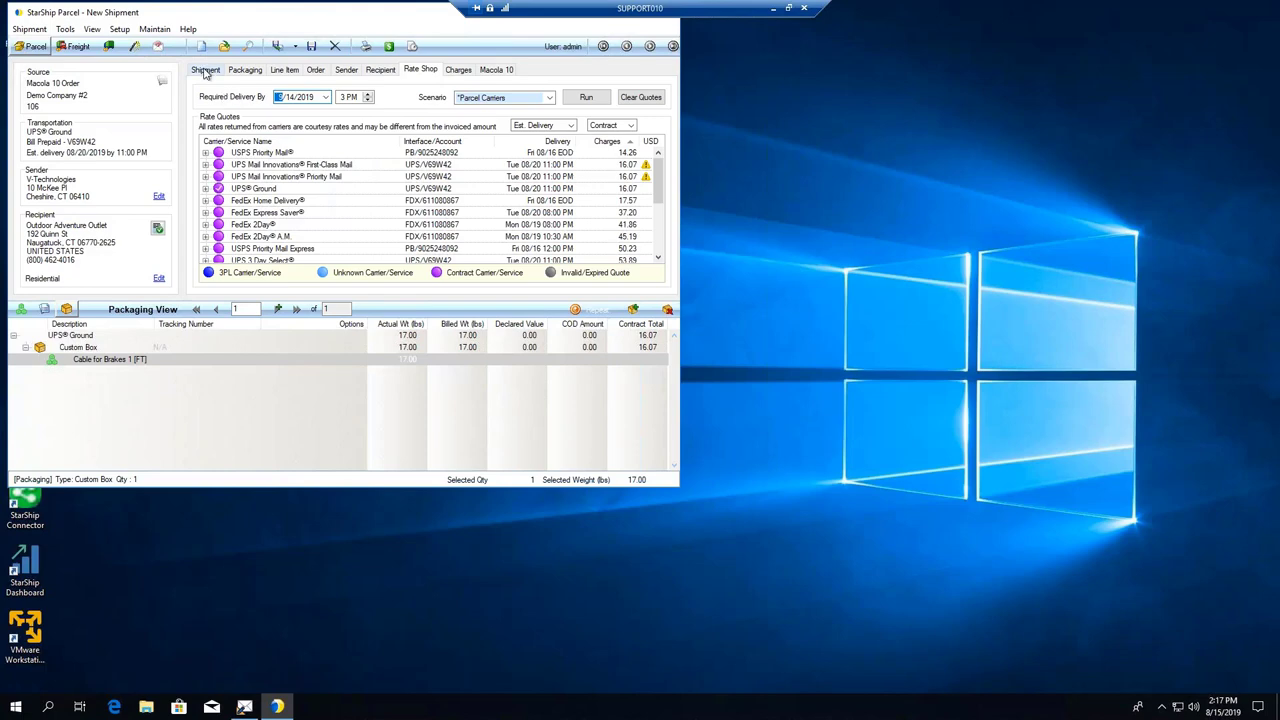
click(206, 70)
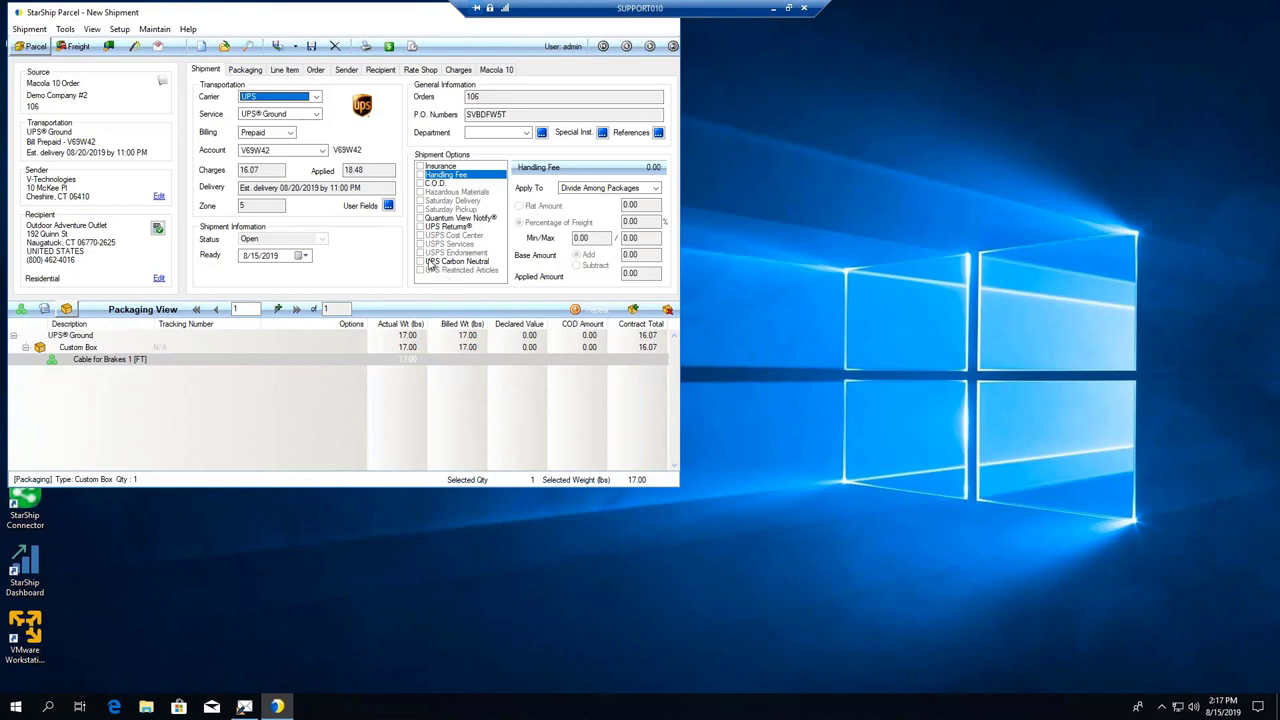
click(246, 70)
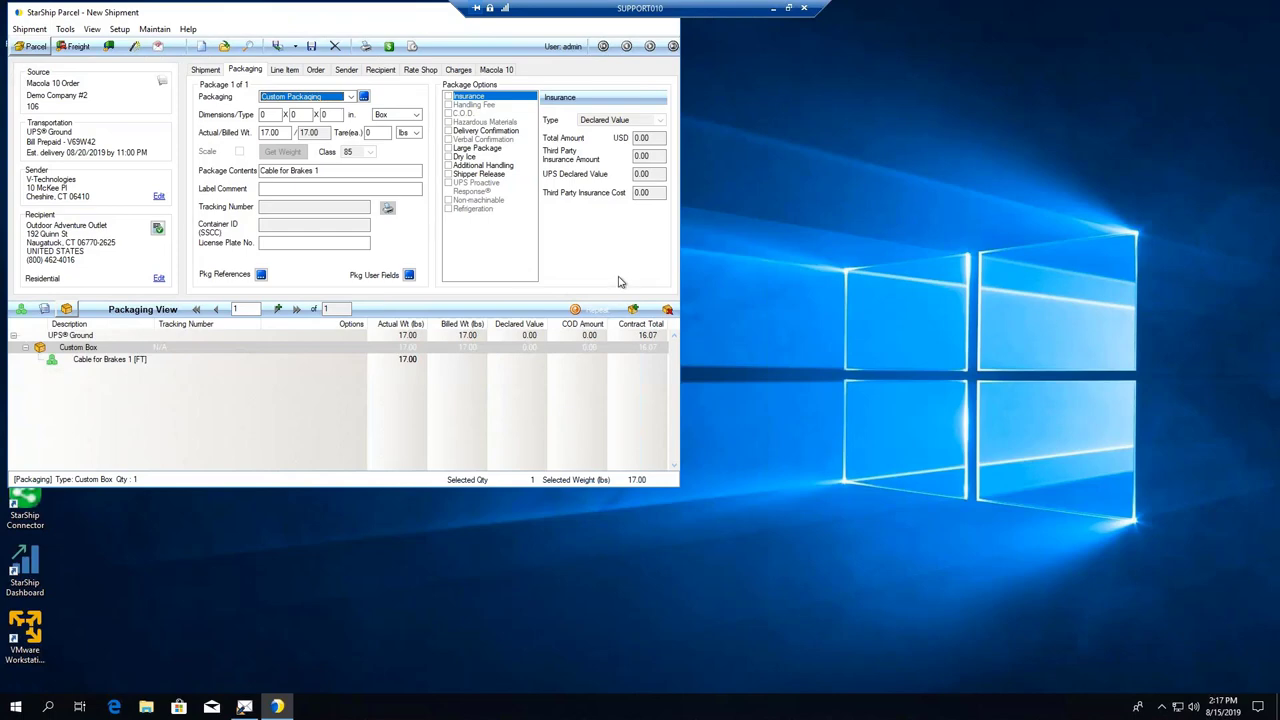
click(206, 70)
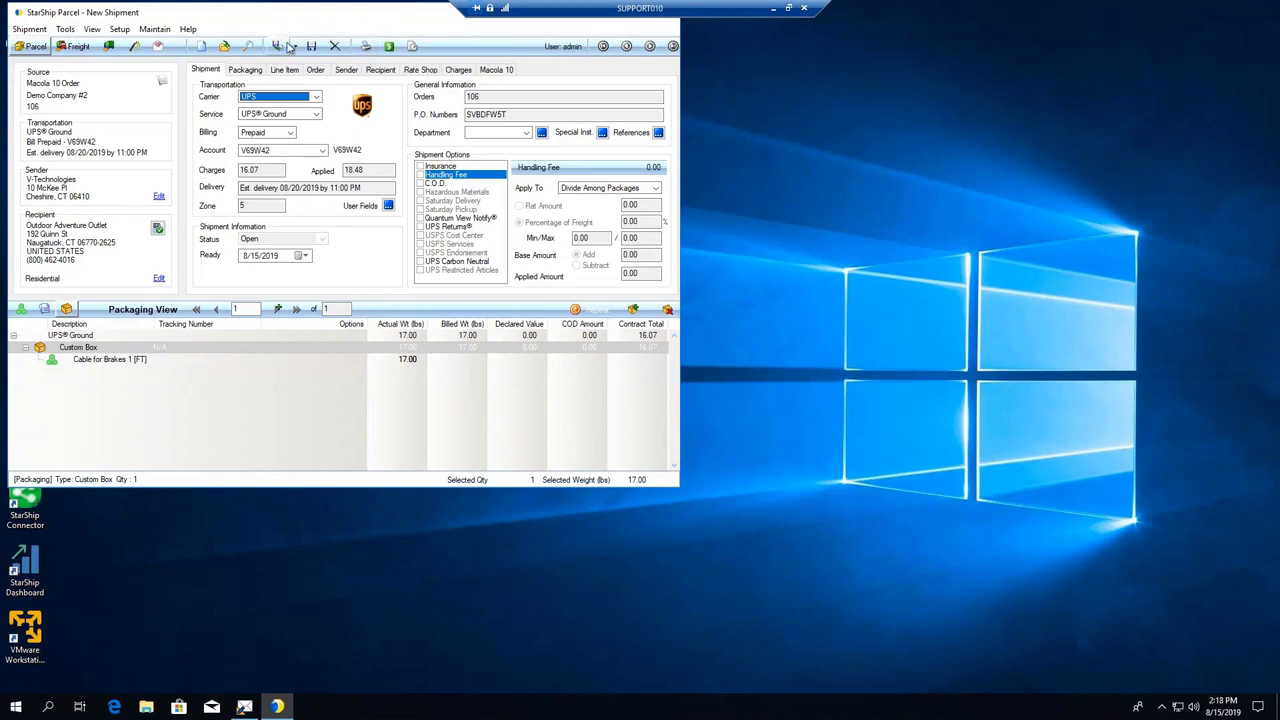
- Process the order 106 shipment with Ship/Process, leaving a blank new shipment form
click(29, 29)
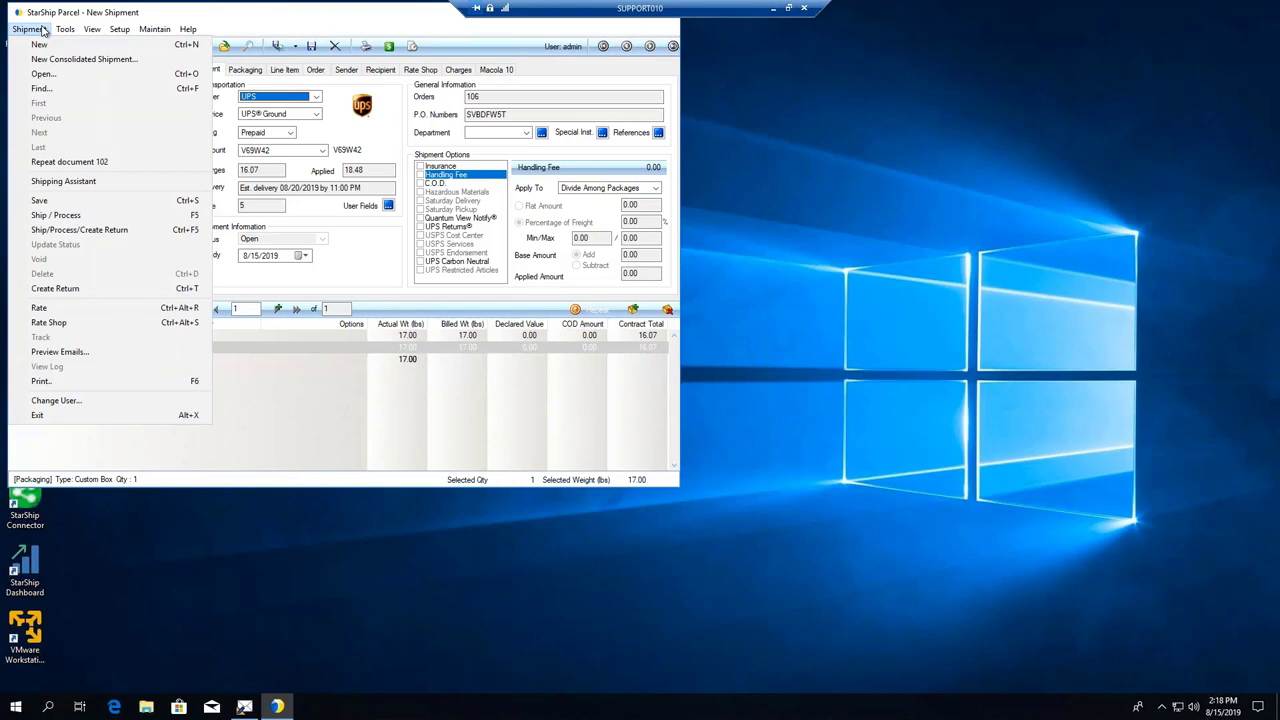
click(43, 30)
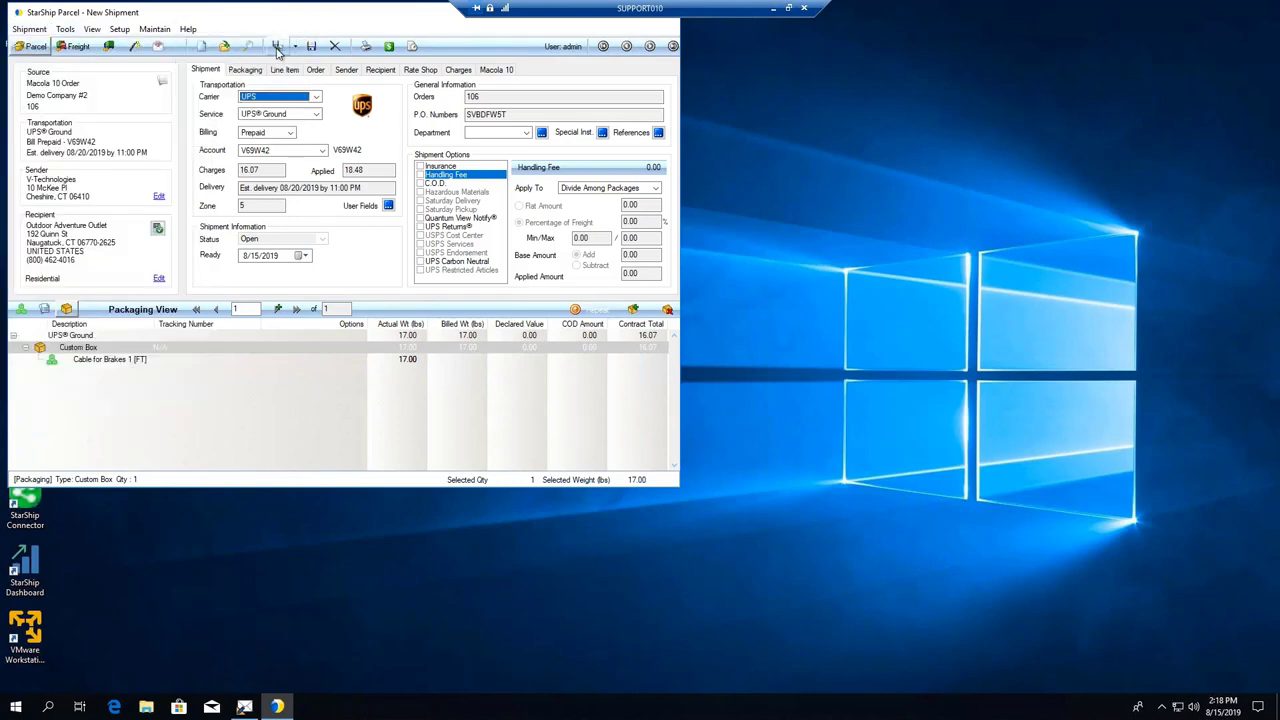
click(279, 46)
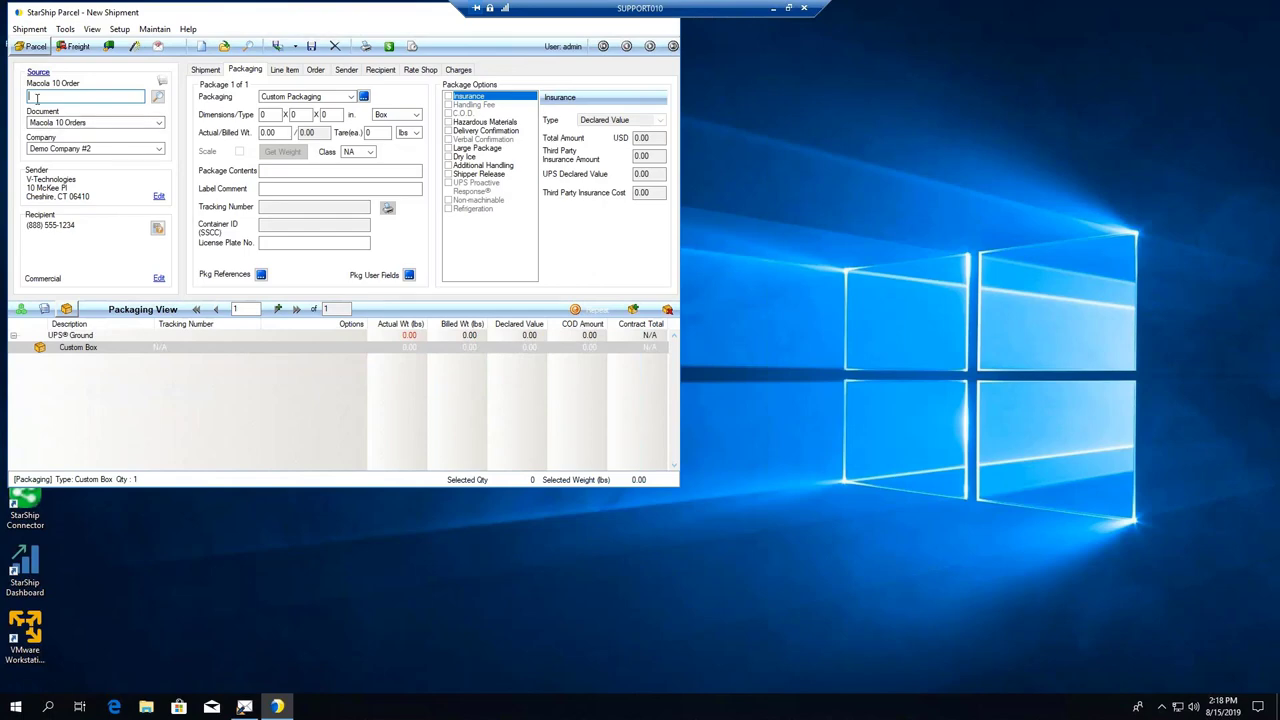
- Open order 106 in Macola 10 and read its header comments showing the 8/15/2019 StarShip shipment
click(773, 8)
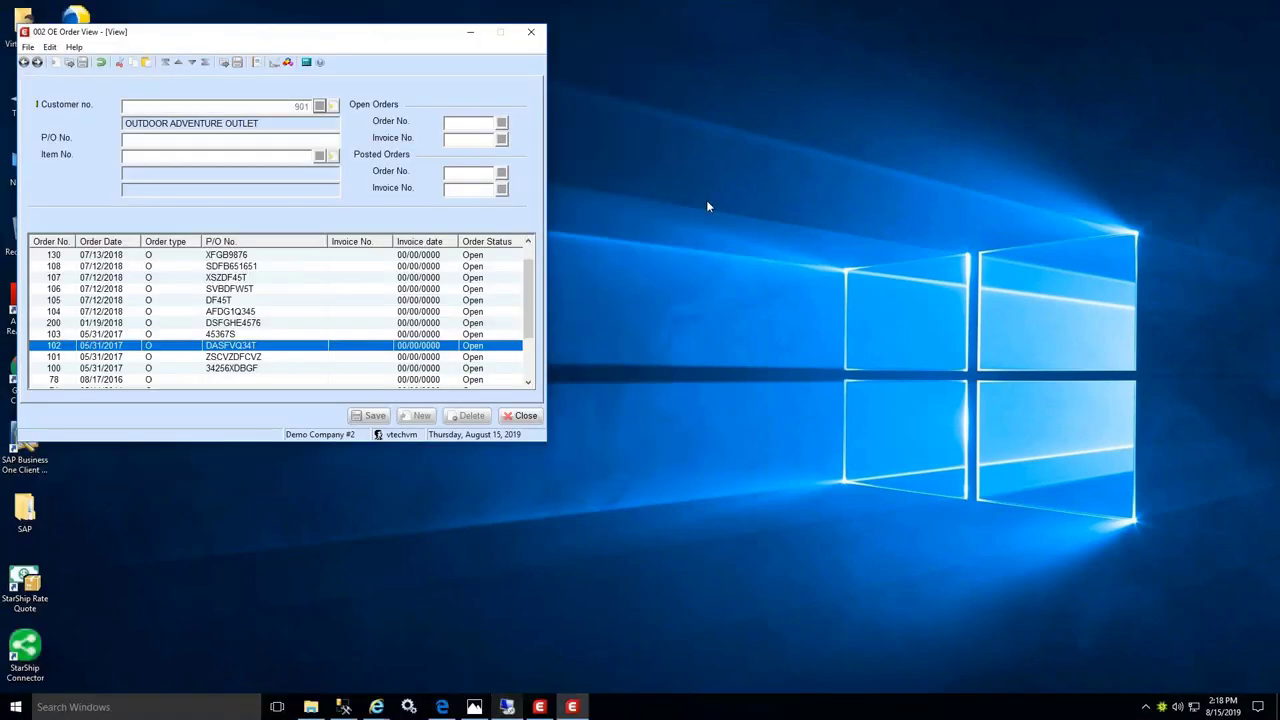
click(235, 294)
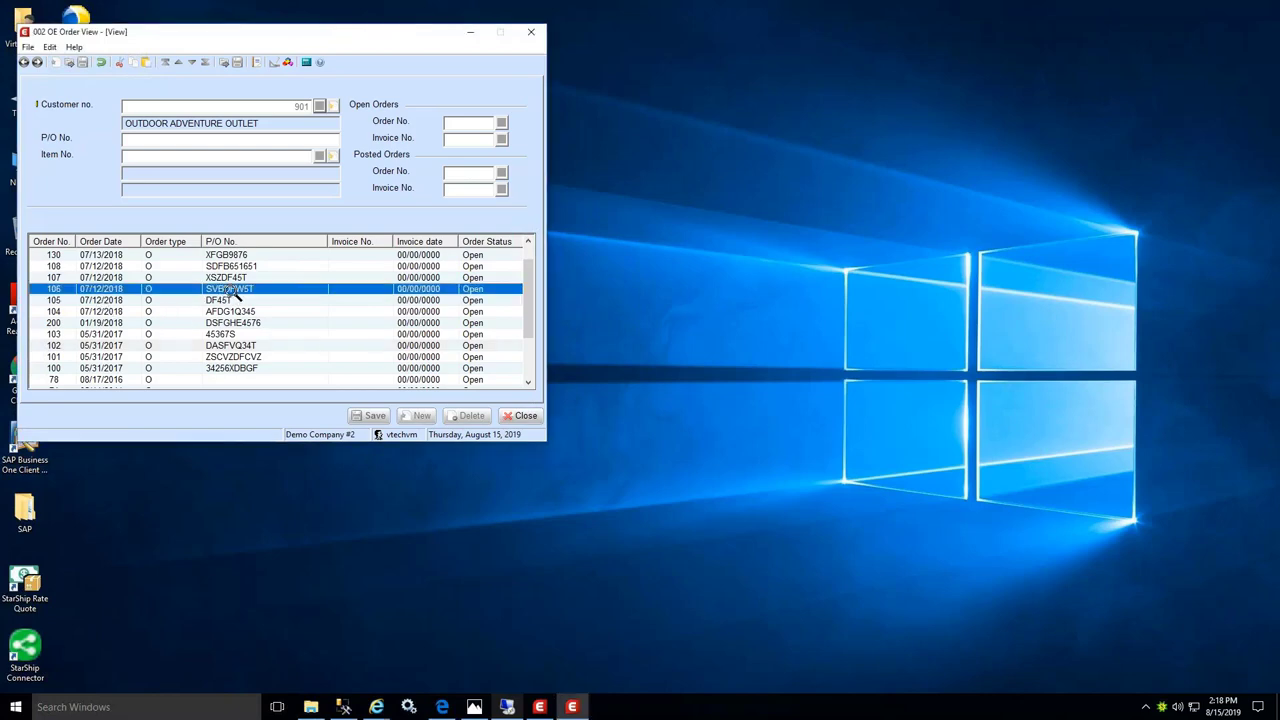
double_click(252, 292)
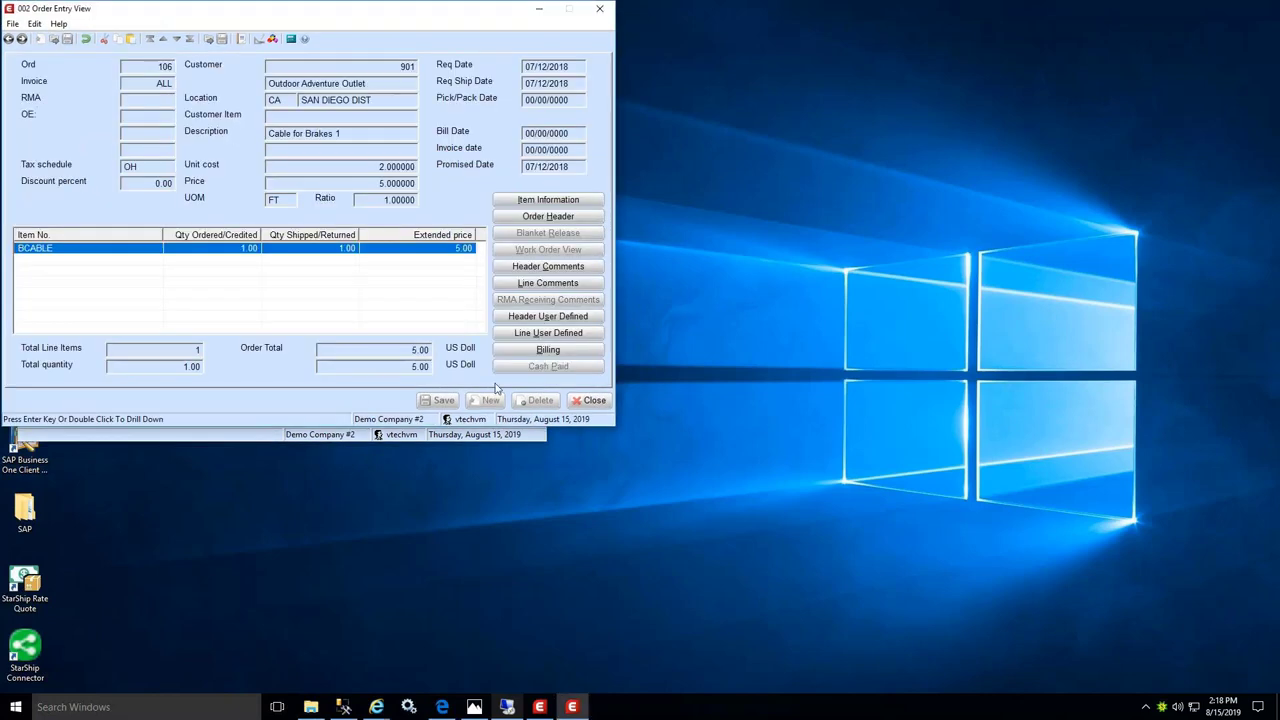
click(572, 267)
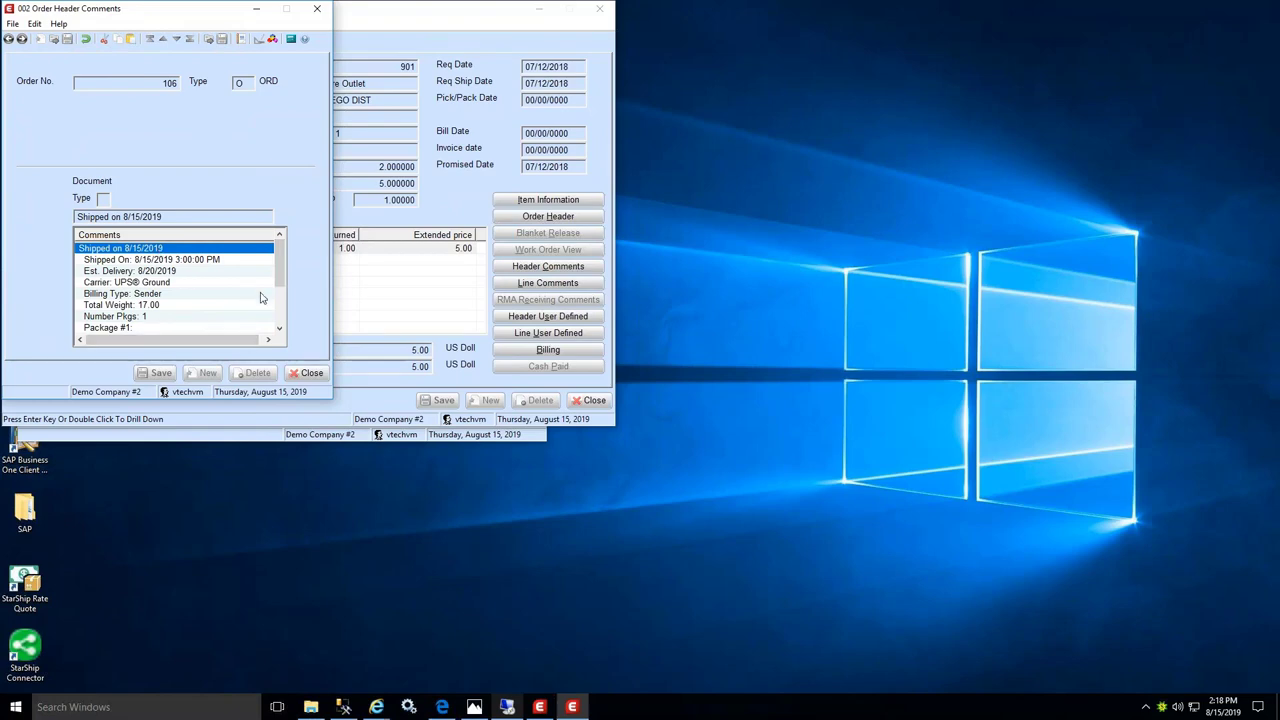
drag(280, 278, 279, 320)
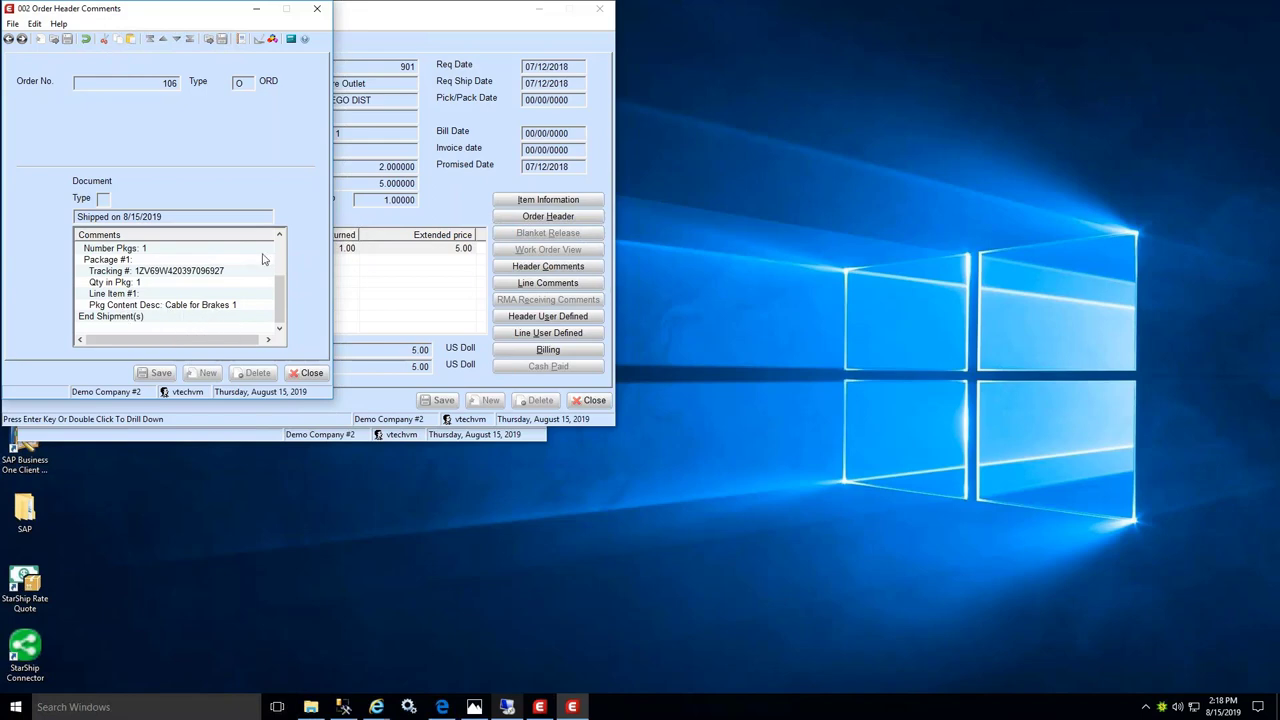
click(296, 374)
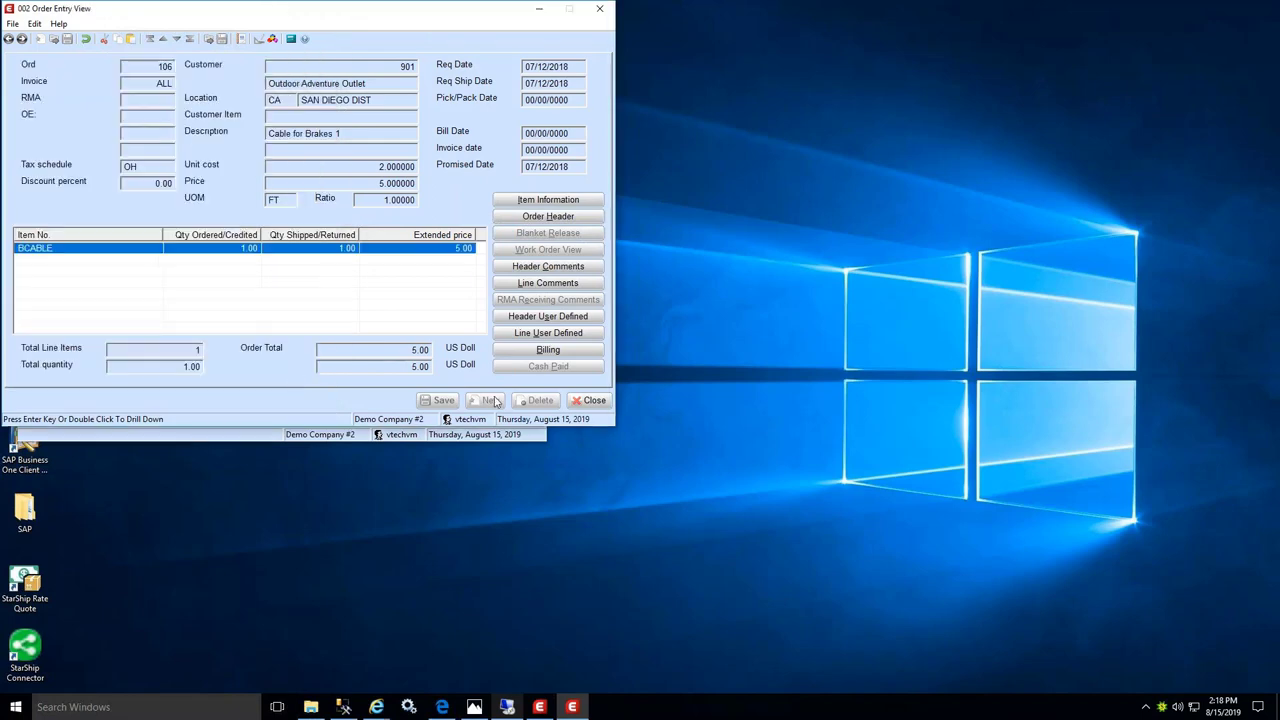
- Check order 106's billing and UPS shipping transaction with 18.48 freight, then close back to the order list
click(540, 355)
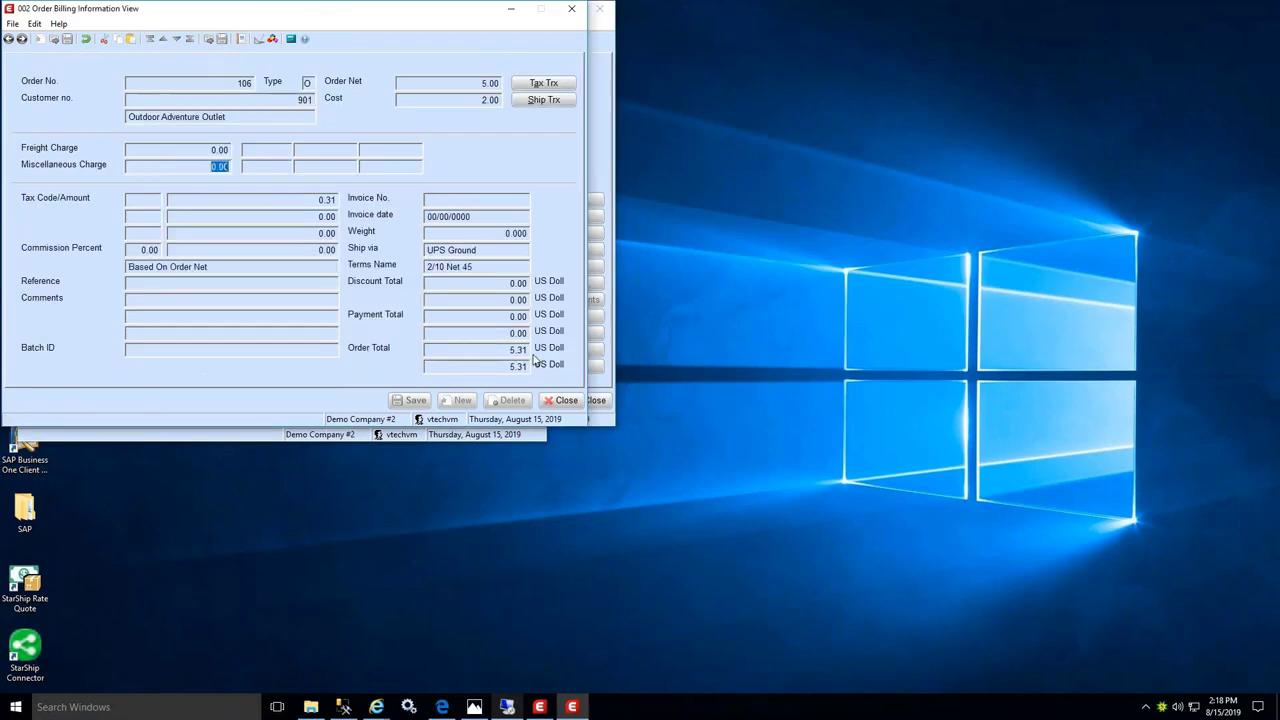
click(545, 100)
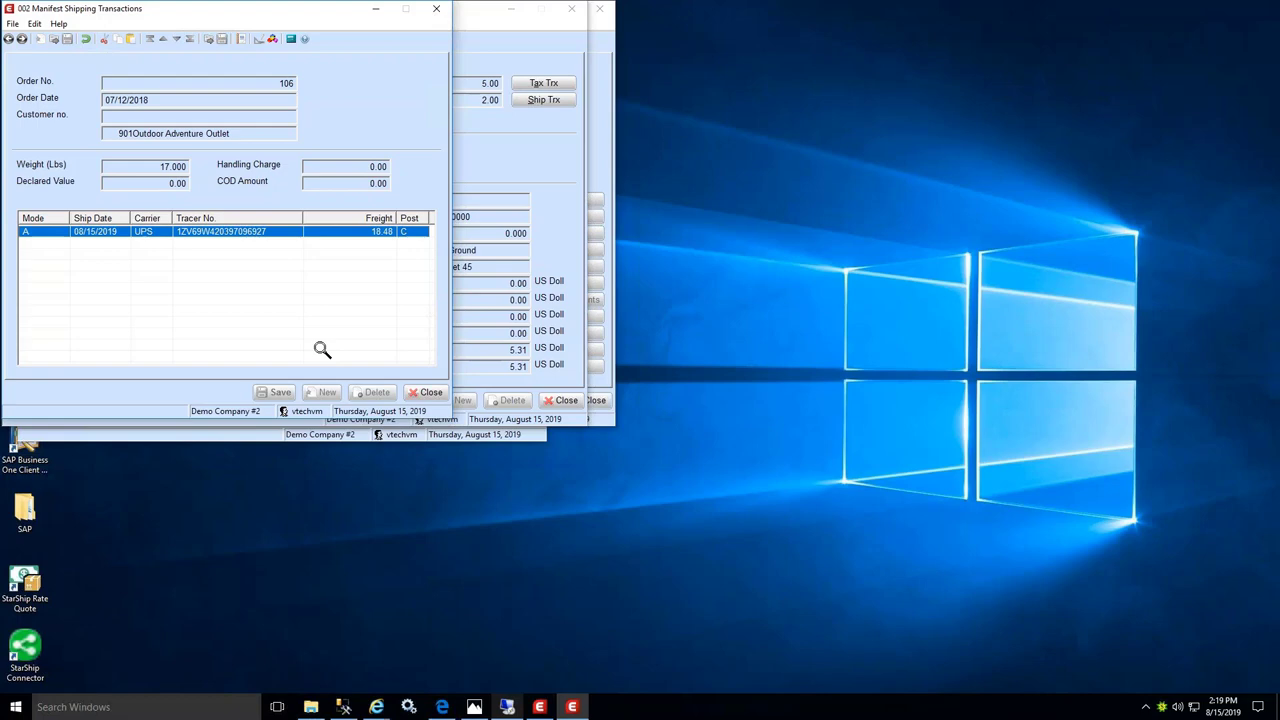
click(430, 393)
click(562, 400)
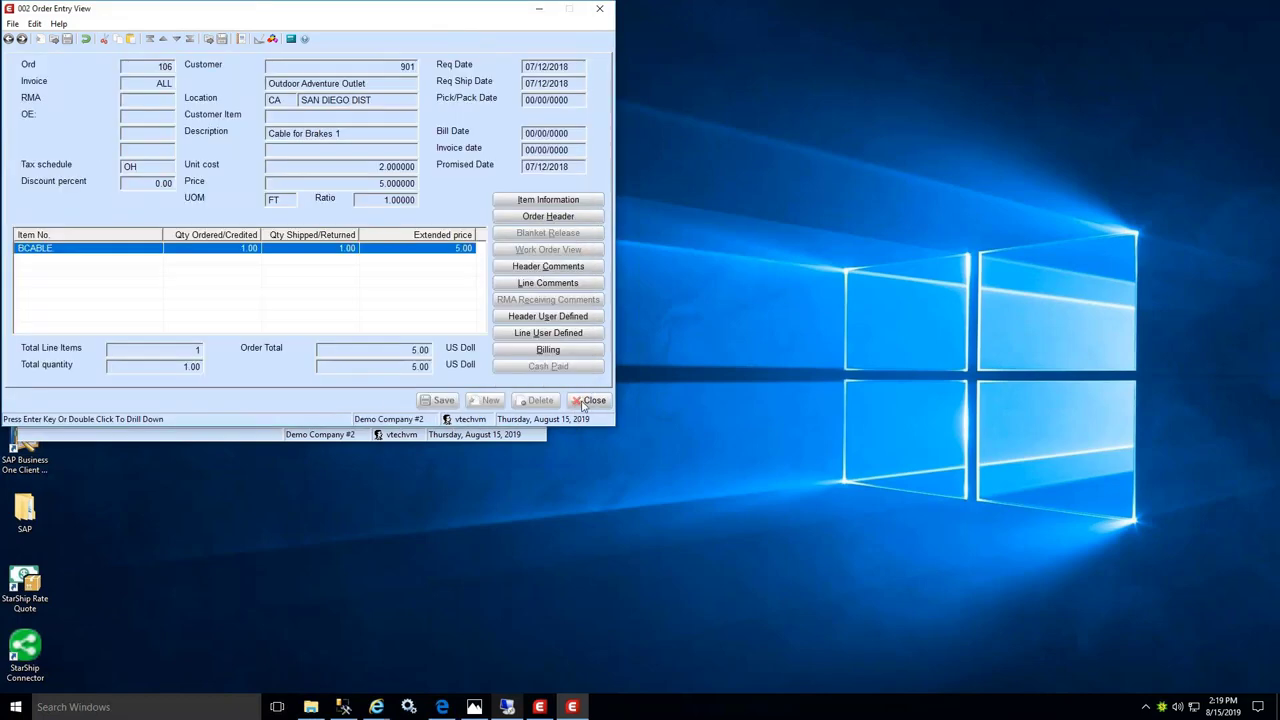
click(590, 400)
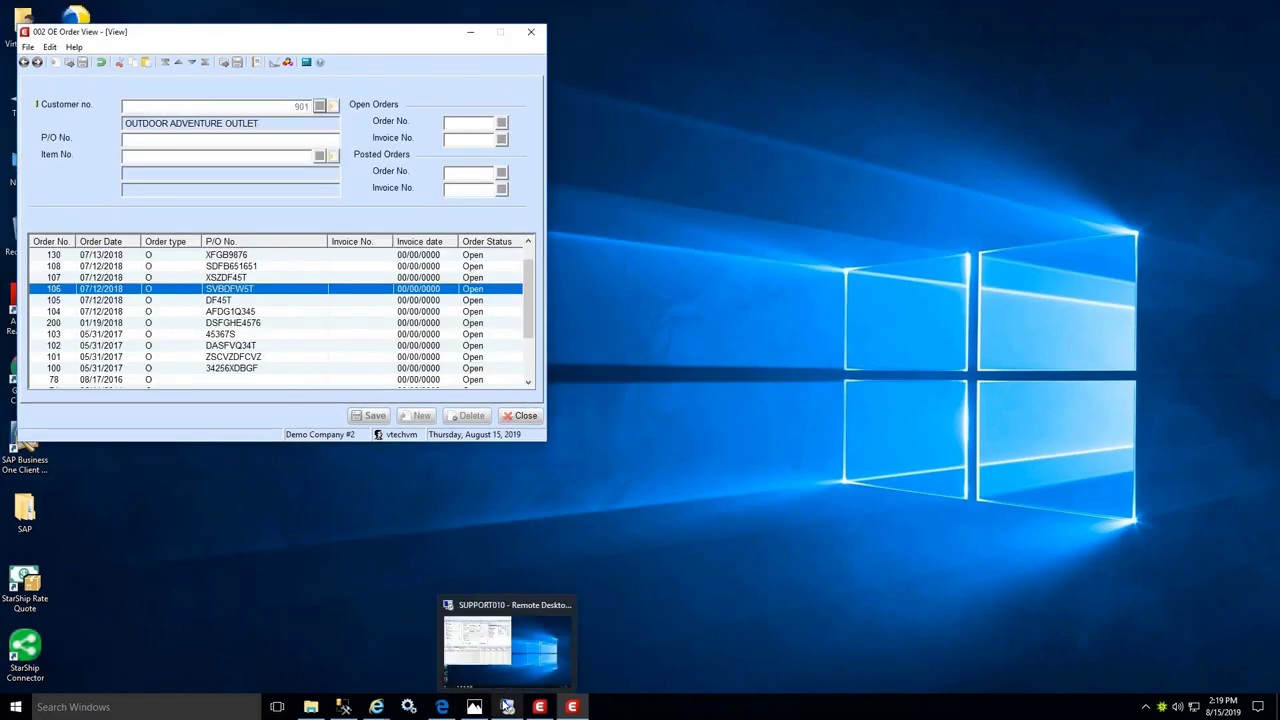
- Open inventory item 5-CONTRACTS in StarShip and inspect its Large Box packaging scenario without changes
click(507, 707)
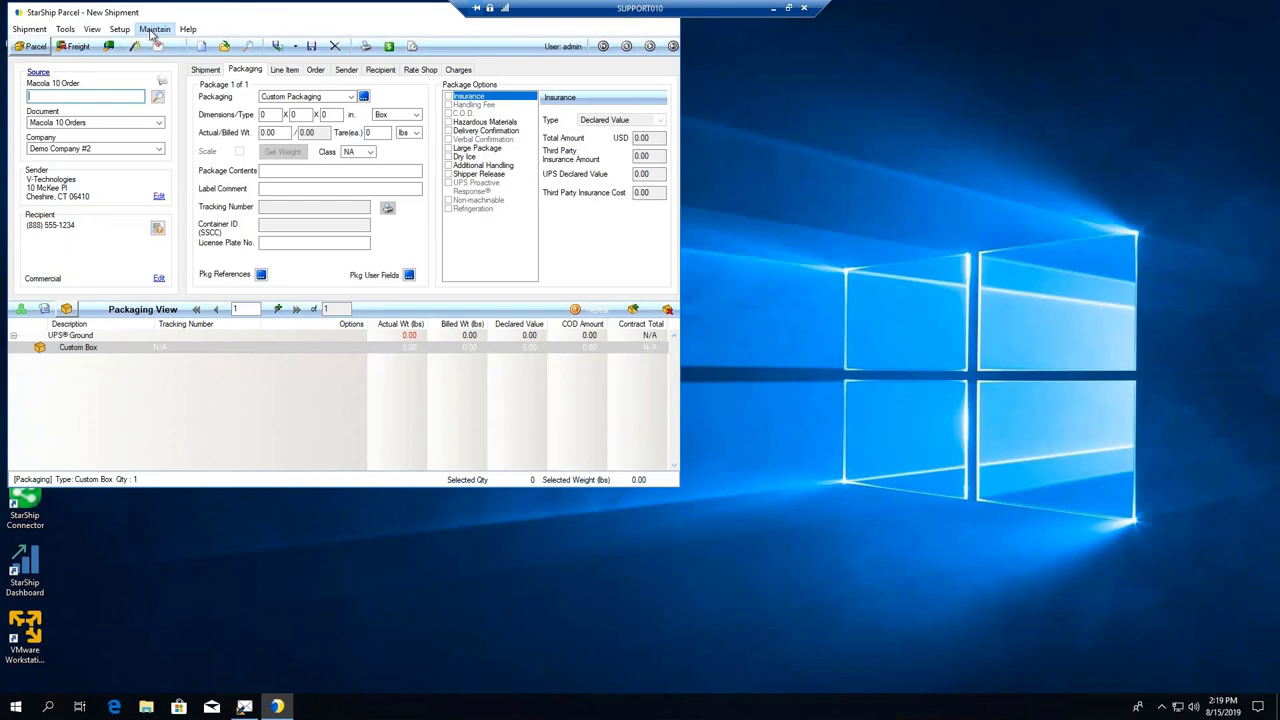
click(155, 29)
click(162, 48)
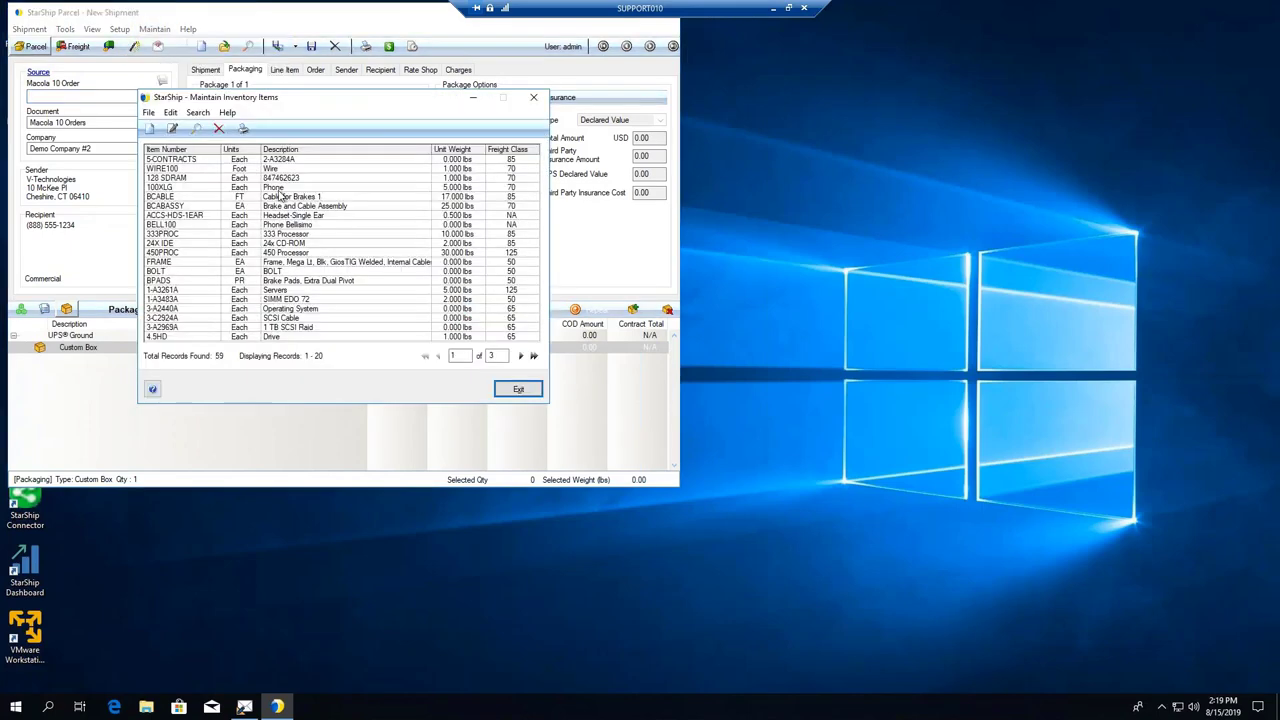
double_click(290, 160)
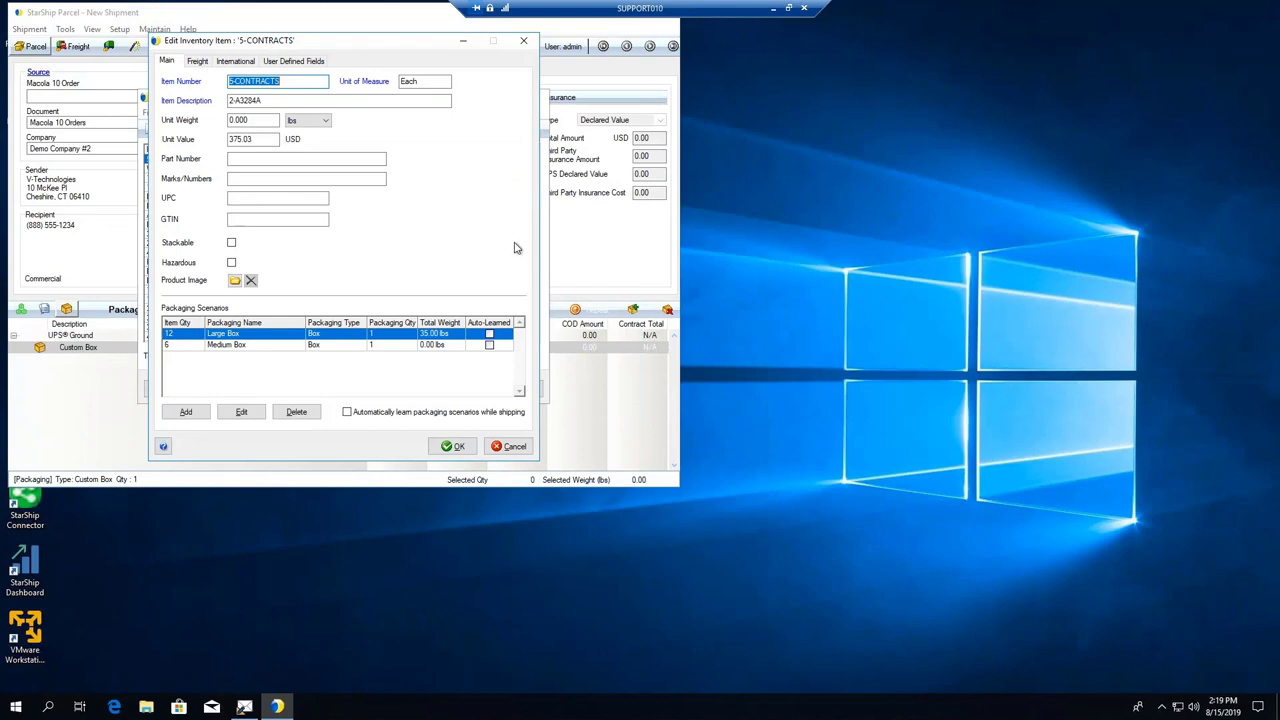
click(262, 120)
click(241, 411)
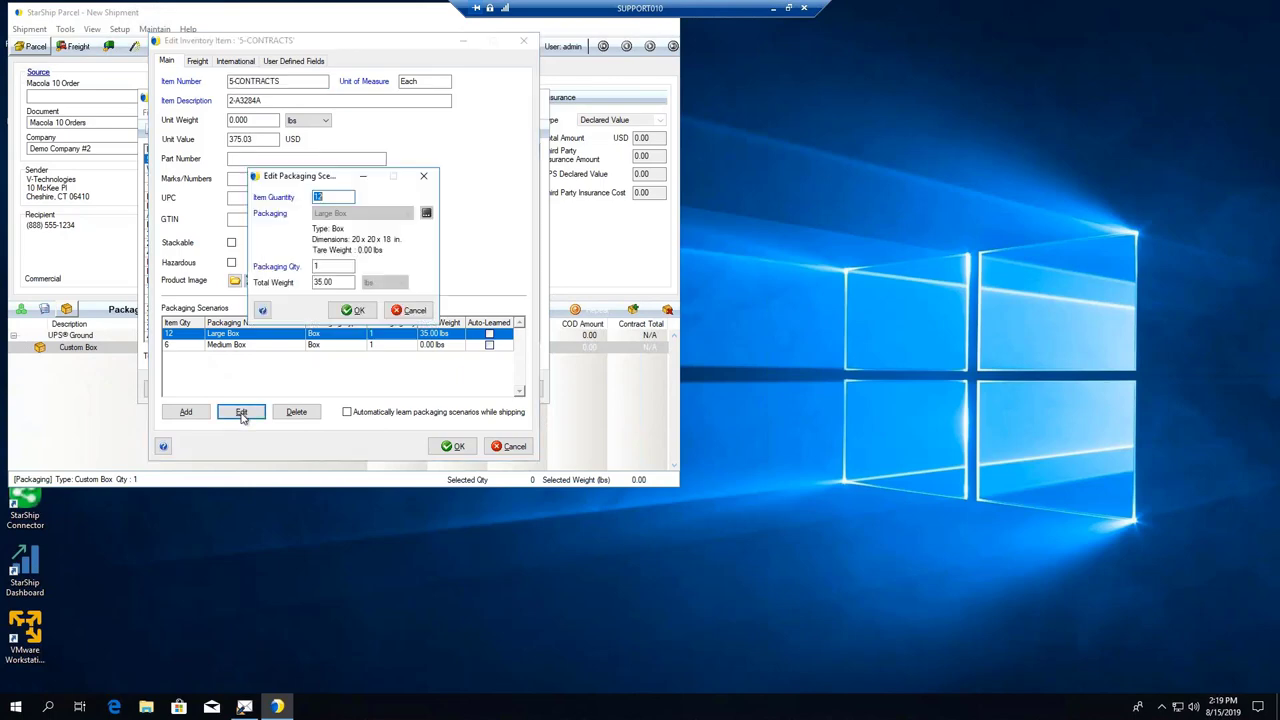
click(408, 311)
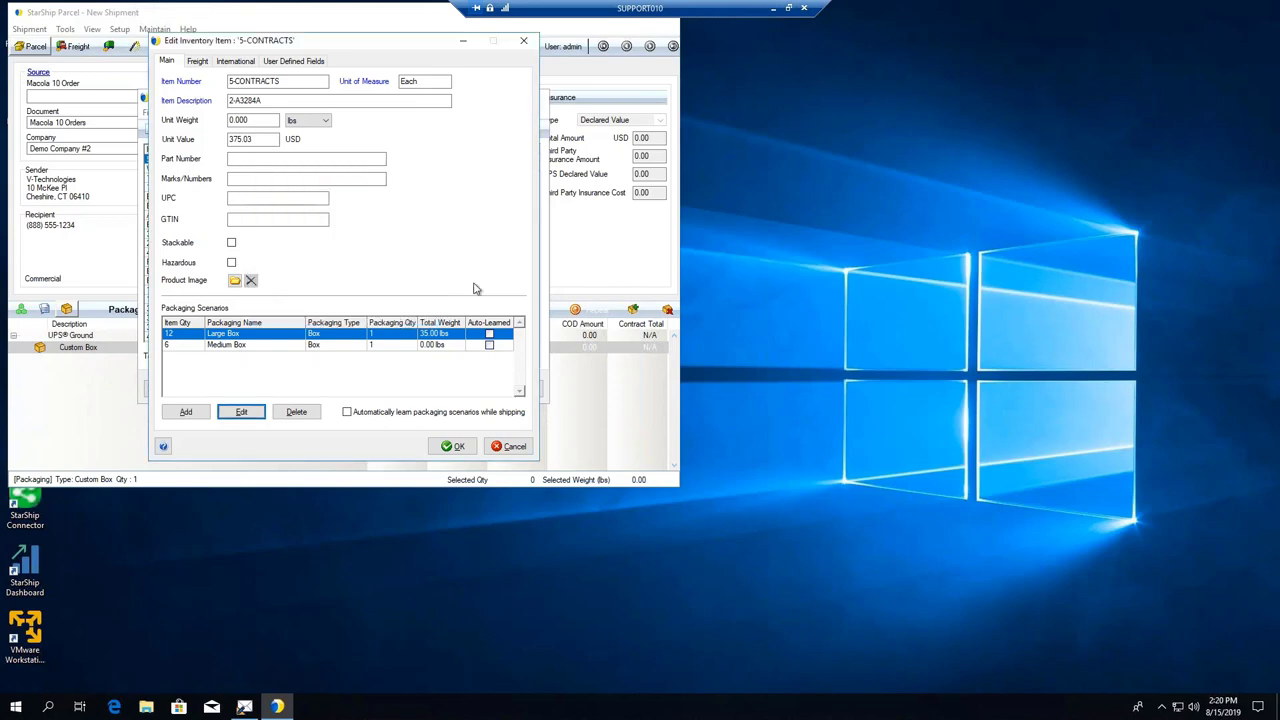
click(197, 61)
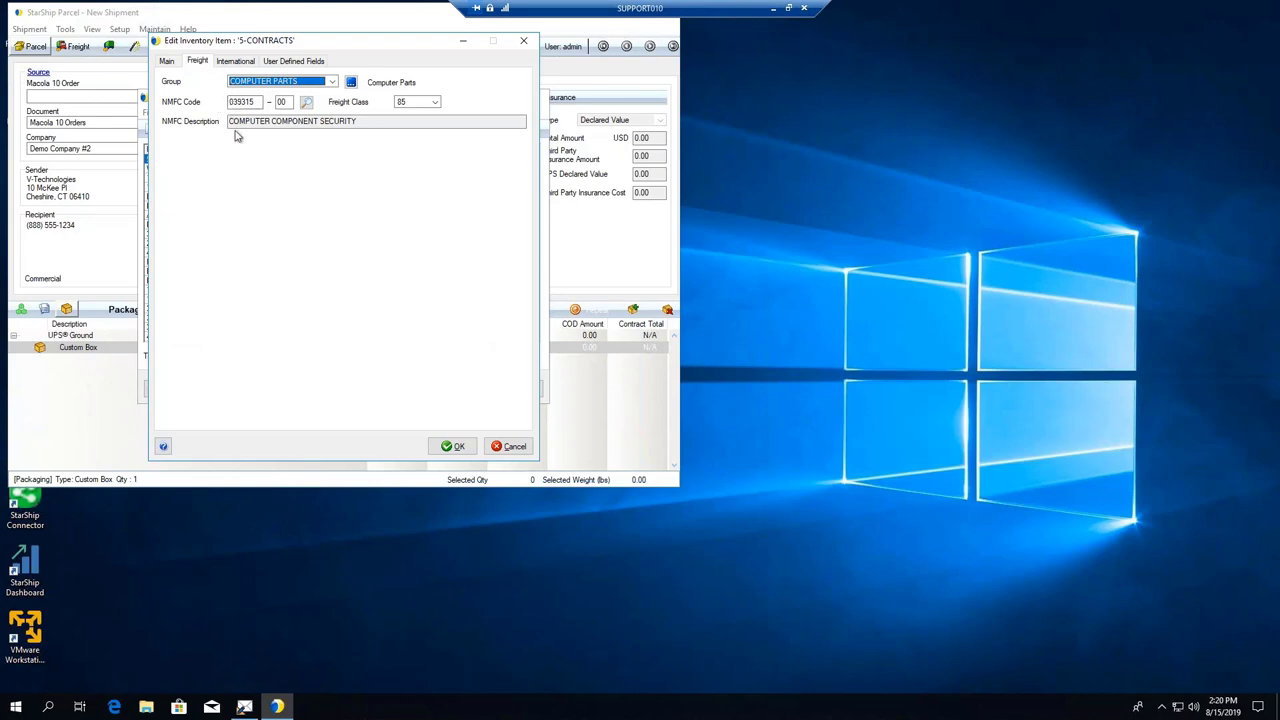
click(435, 102)
click(435, 102)
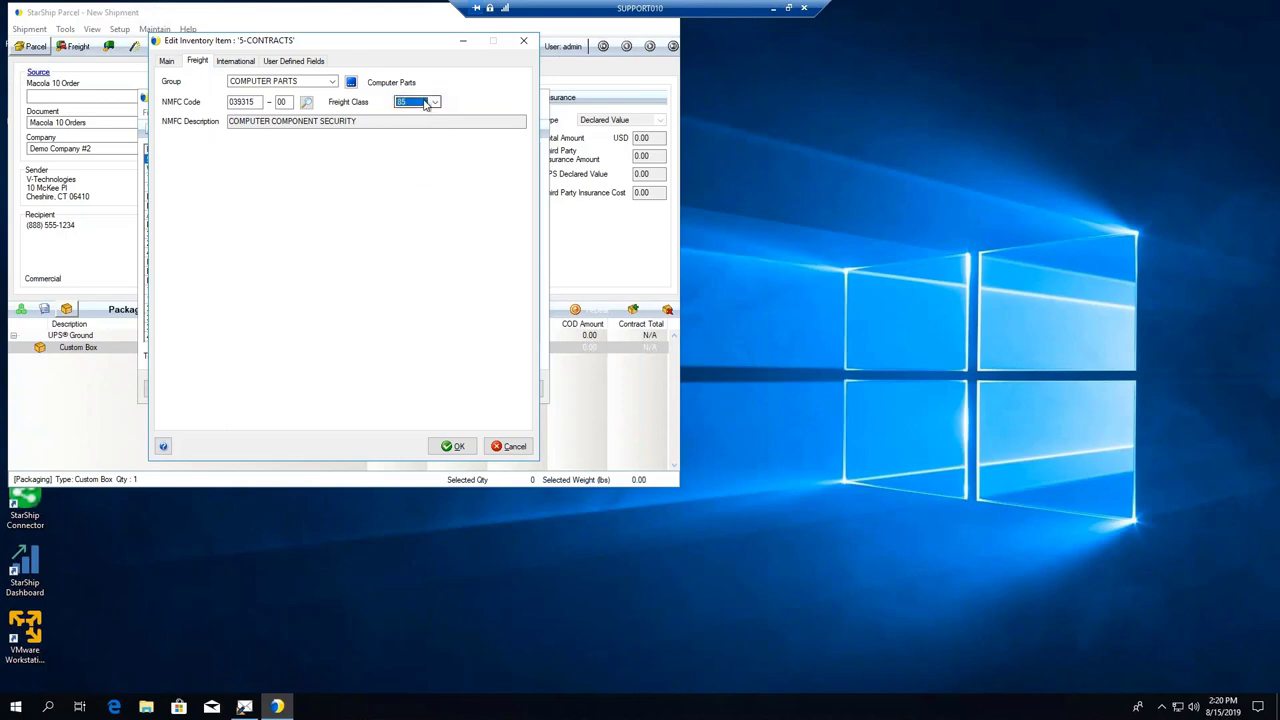
click(237, 62)
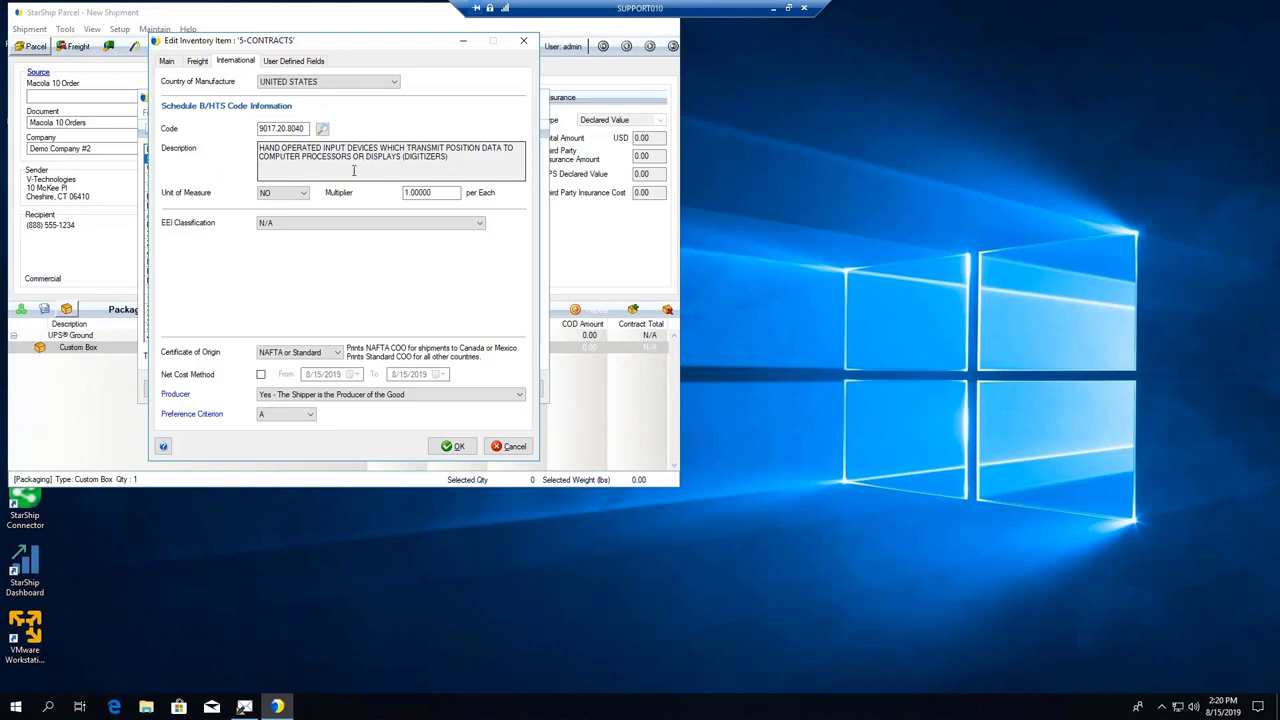
click(479, 224)
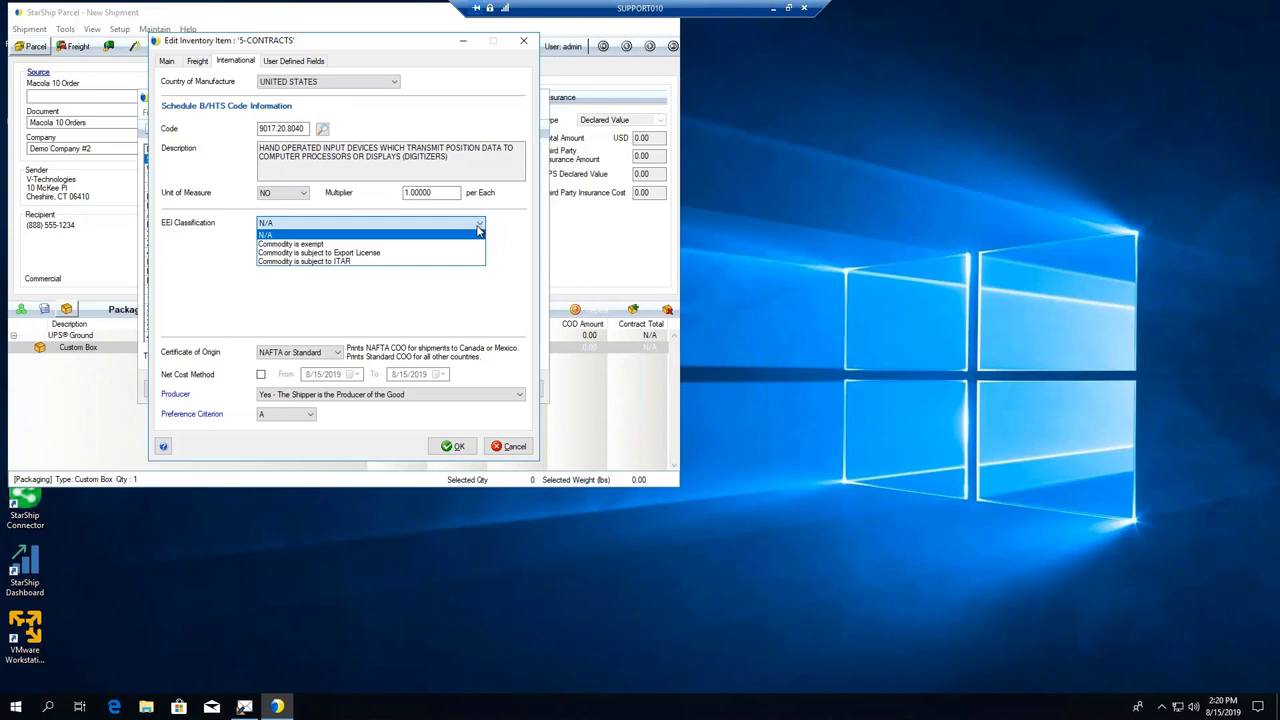
click(505, 233)
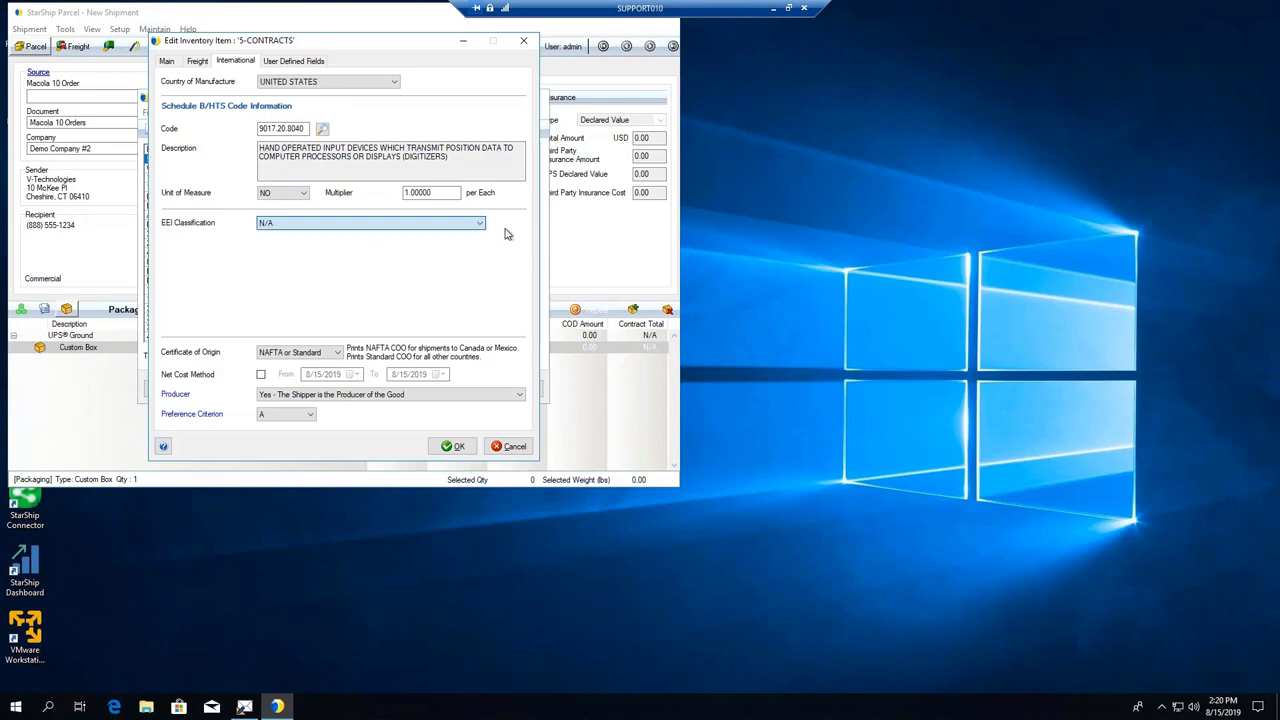
click(340, 353)
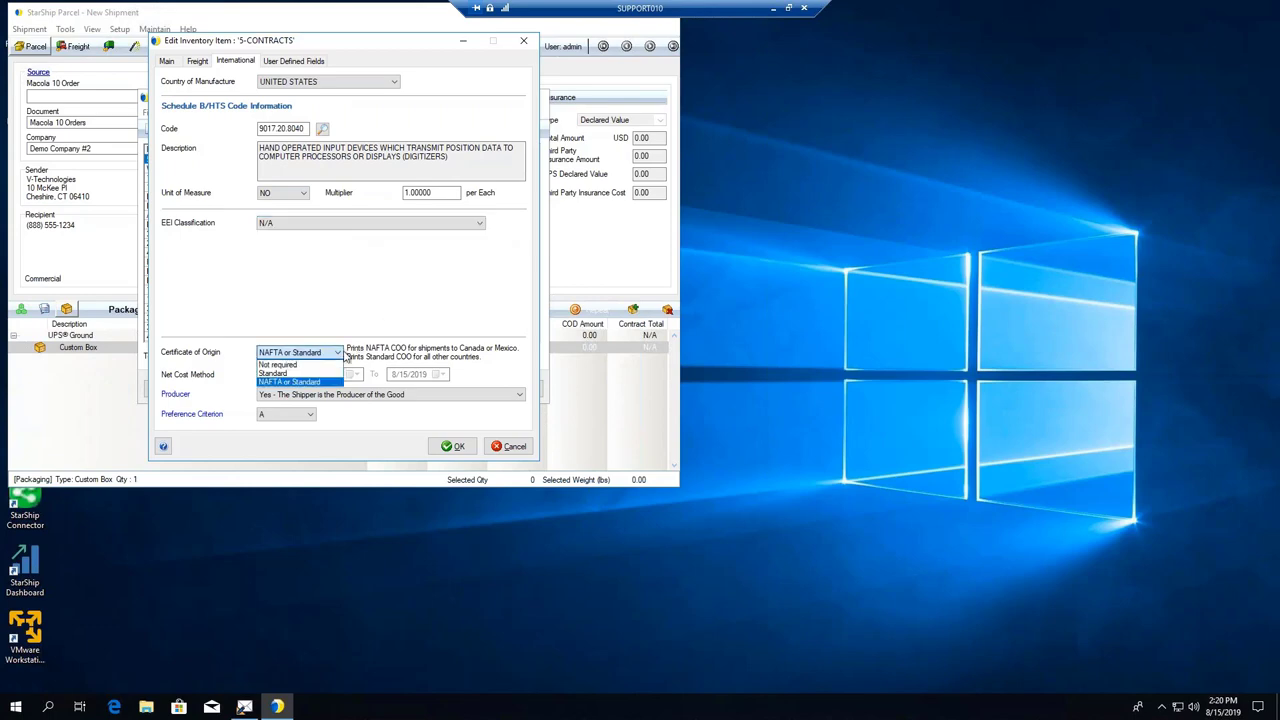
click(370, 314)
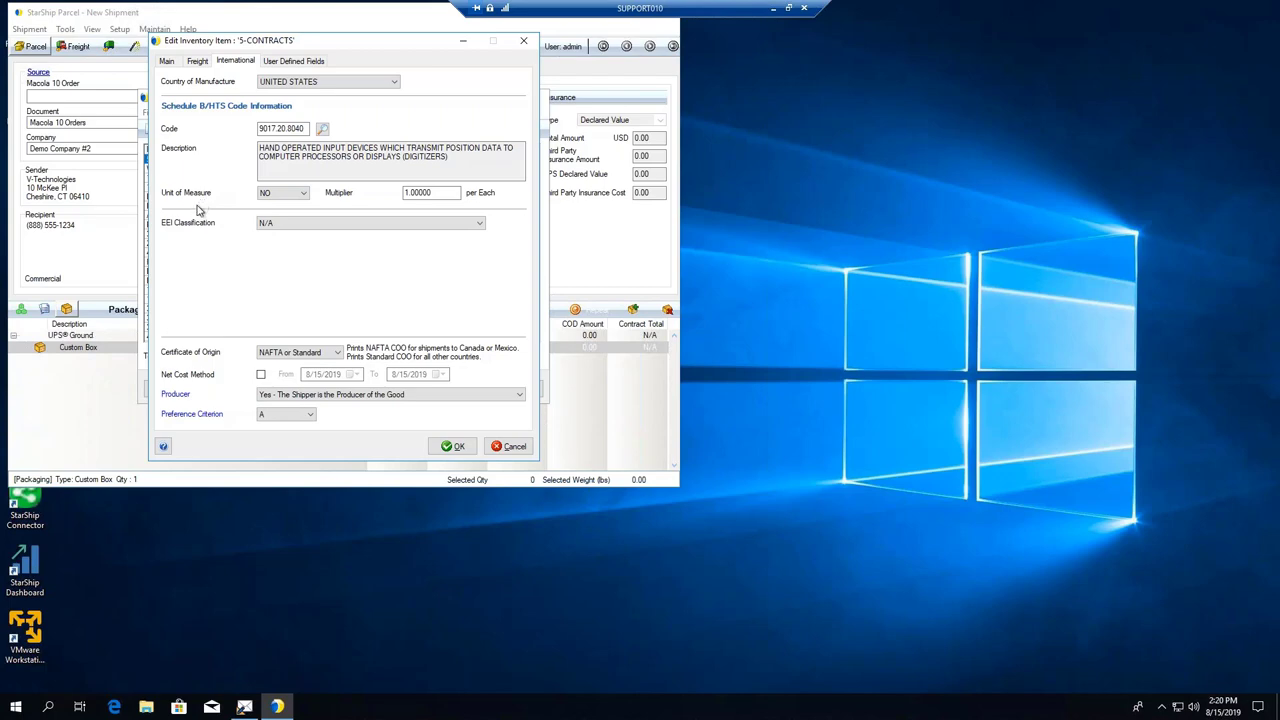
click(167, 62)
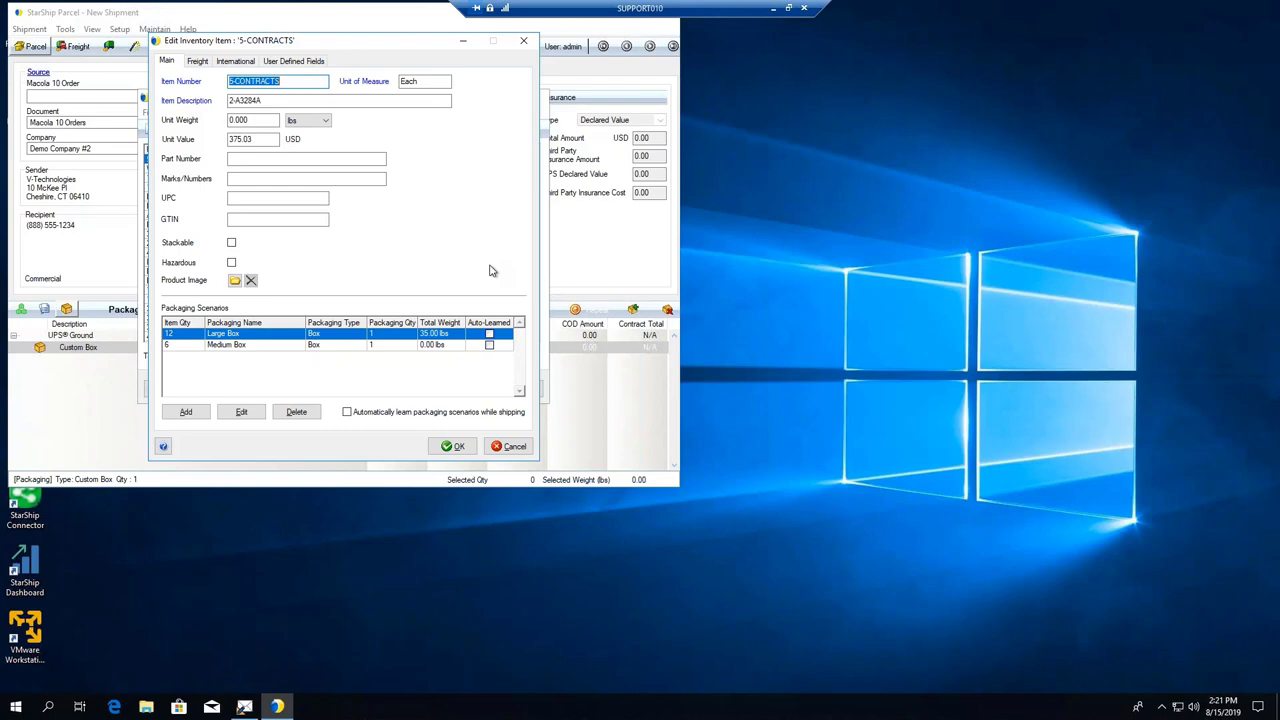
- Load Macola order 102 into a new freight shipment and expand all items in the packaging tree
click(518, 450)
click(518, 390)
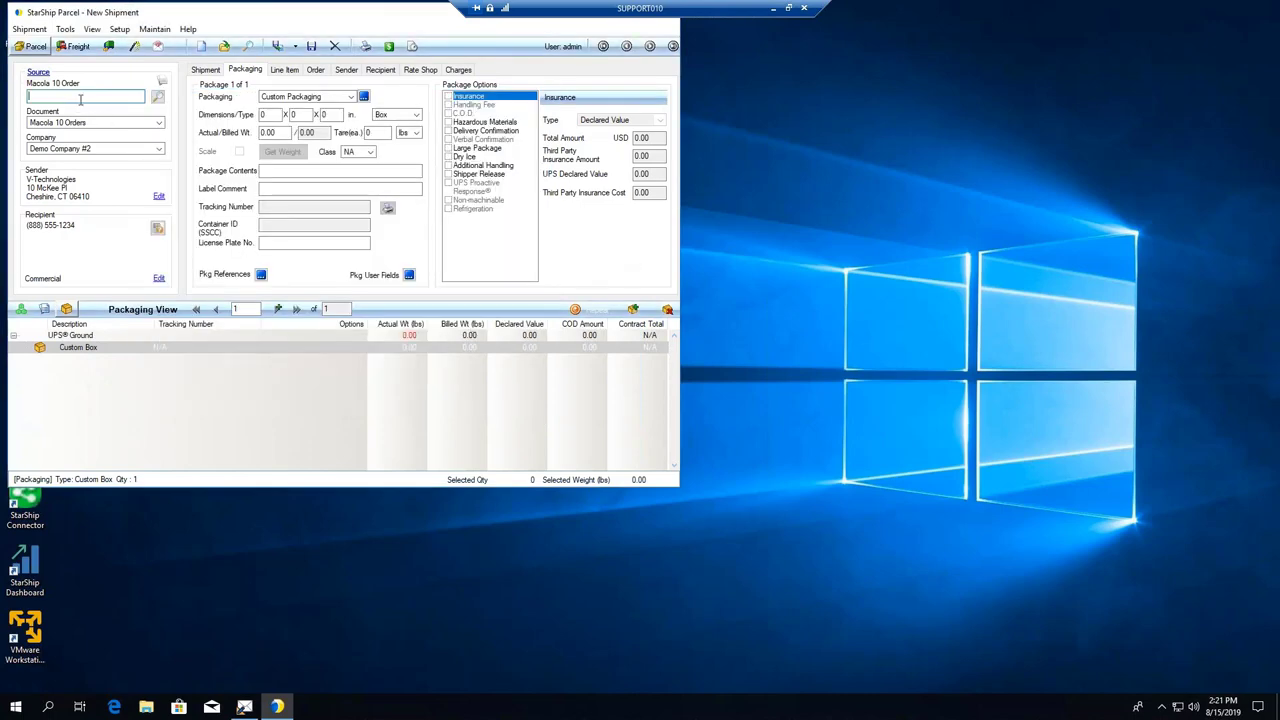
text(102)
key(Return)
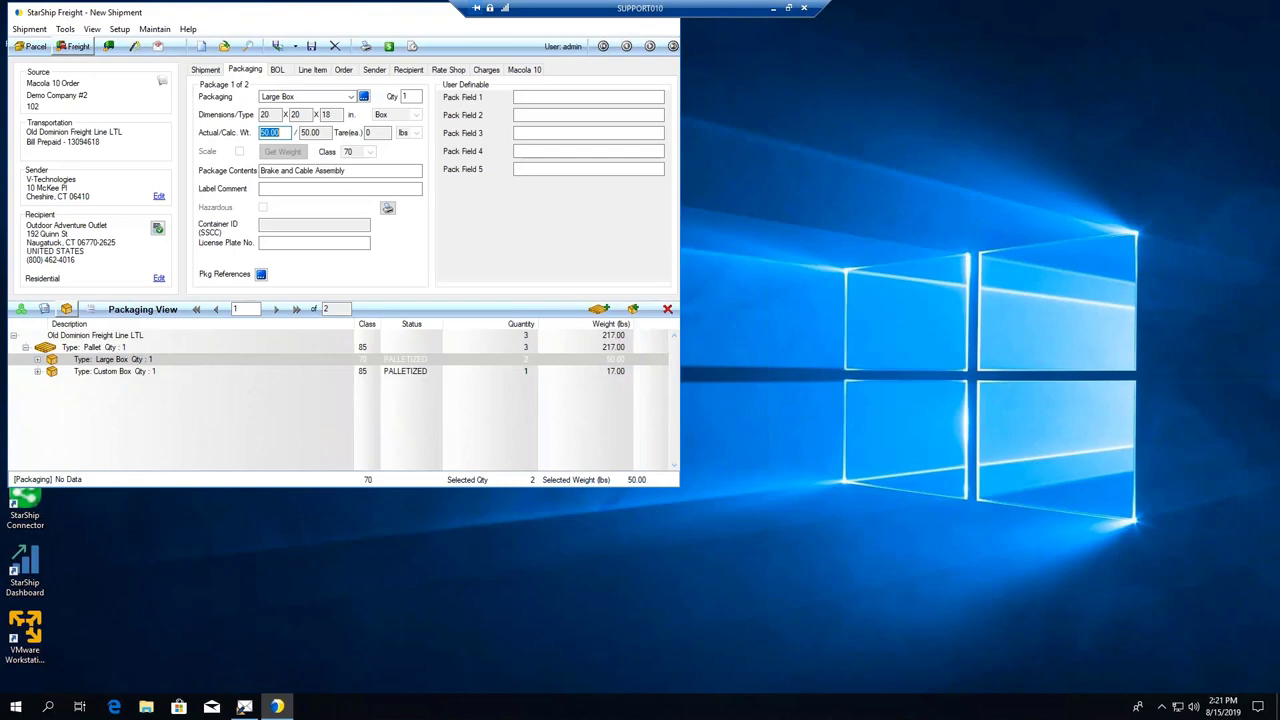
right_click(105, 360)
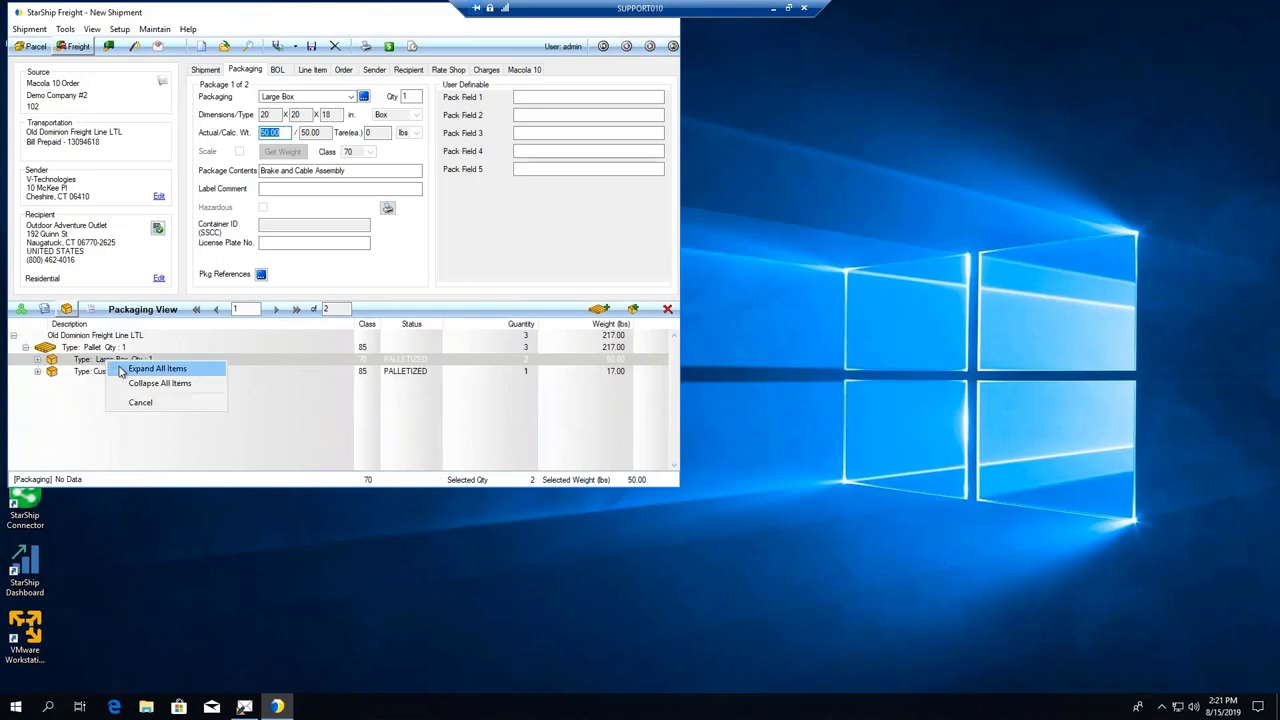
click(183, 372)
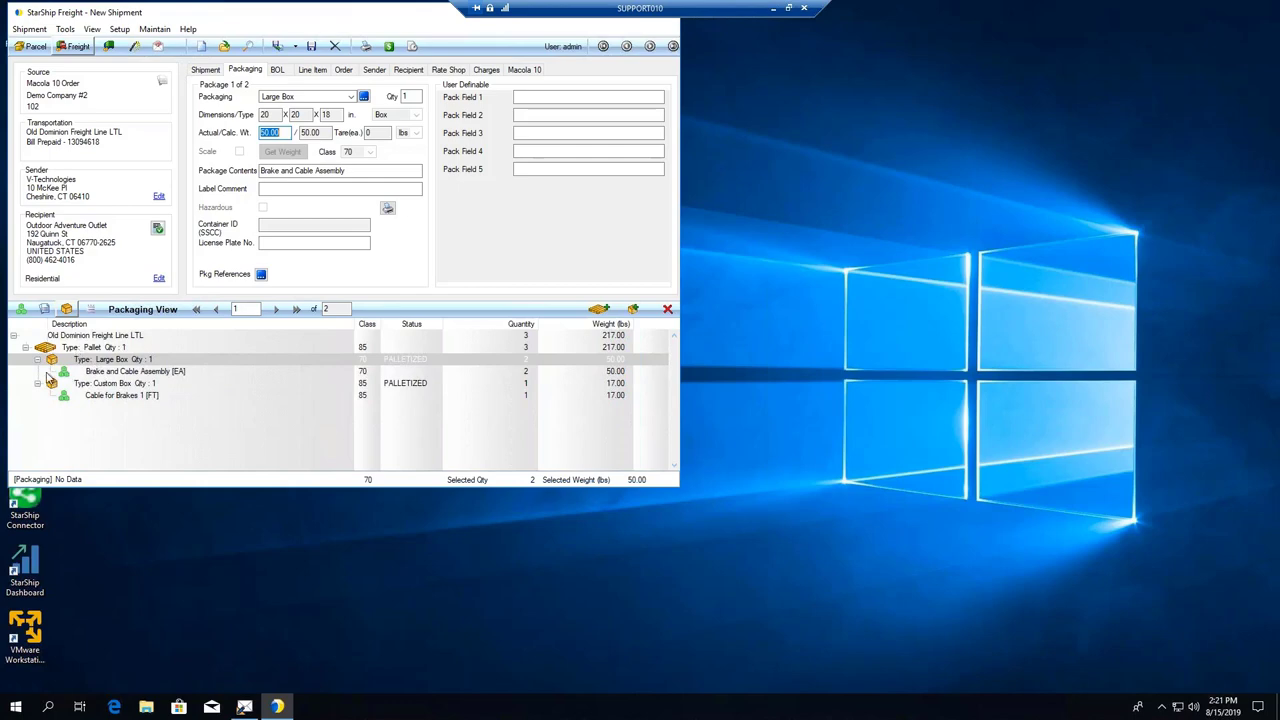
- Keep Old Dominion Freight as carrier and compare LTL rate quotes, from Ross Express at 156.81 upward
click(206, 70)
click(318, 97)
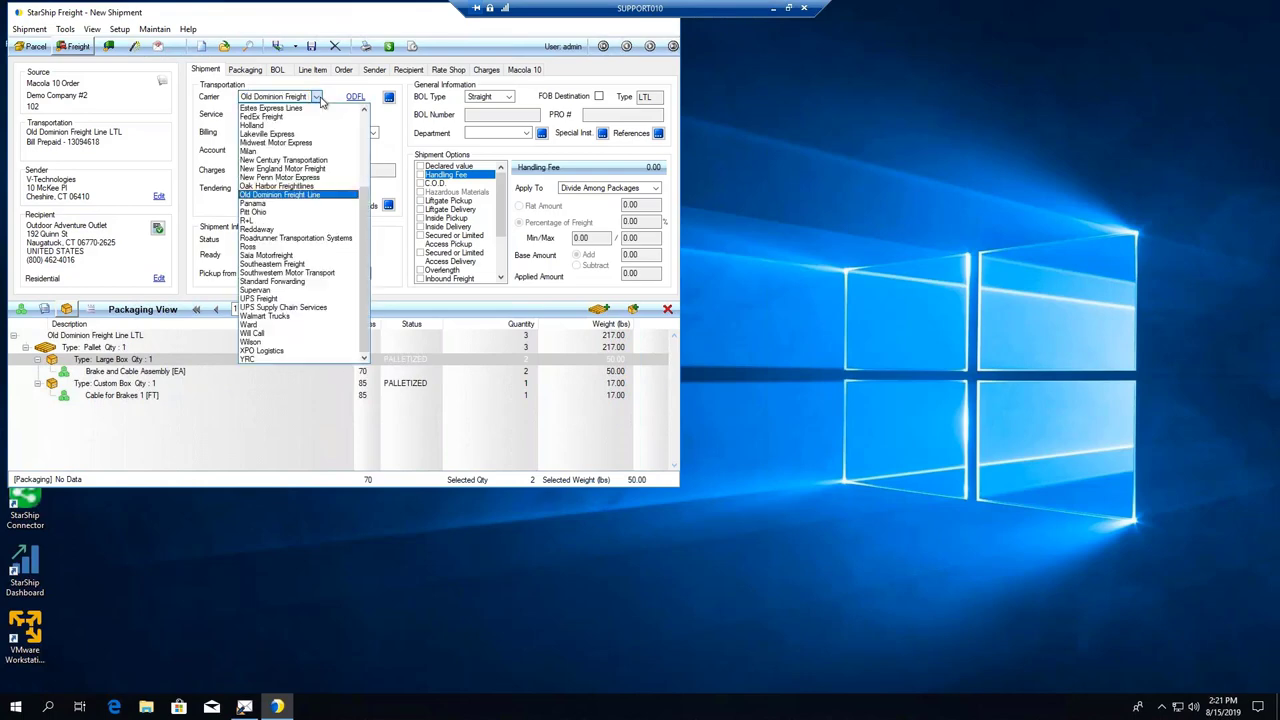
click(319, 99)
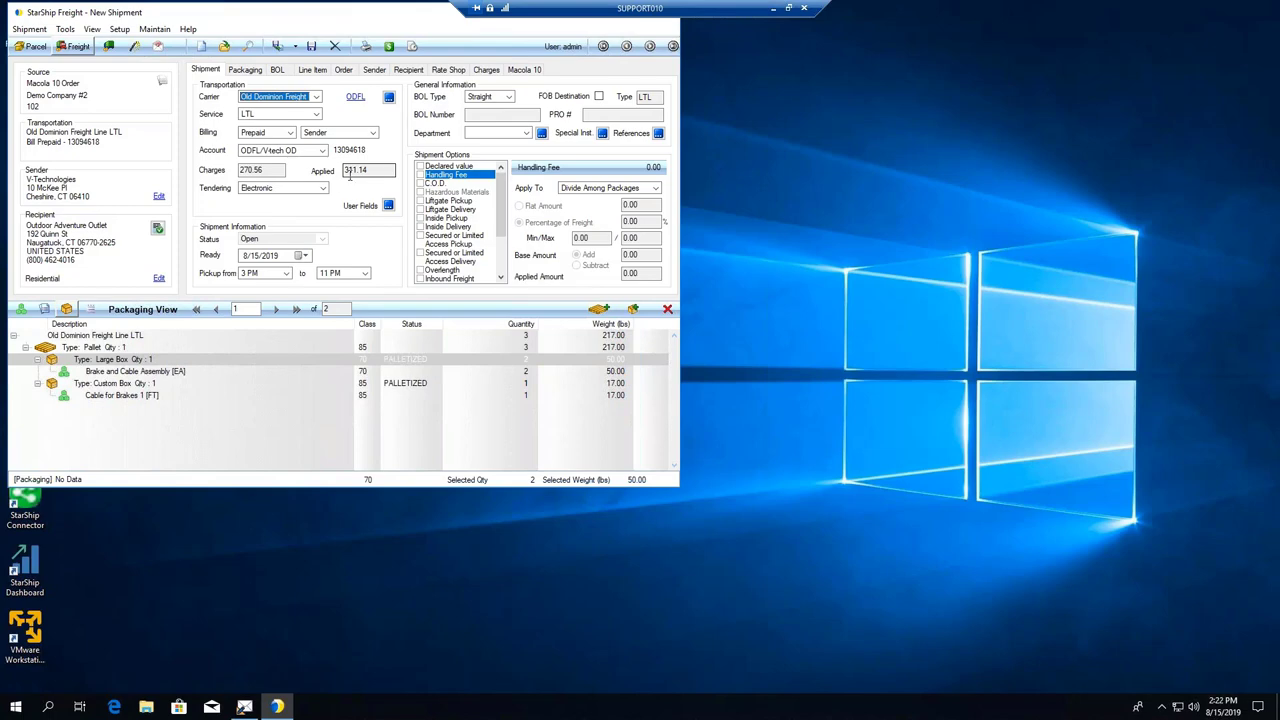
click(256, 171)
click(446, 74)
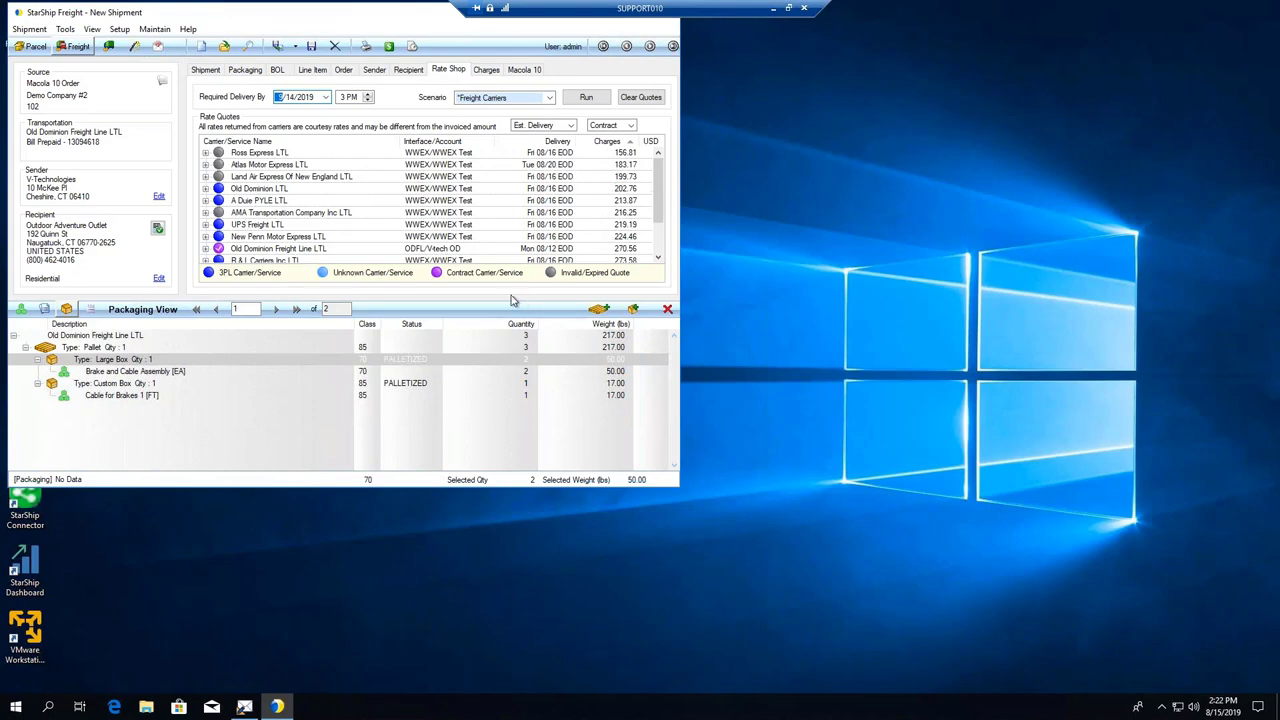
- Review the shipment details, the Brake and Cable Assembly line item and the bill of lading
click(206, 69)
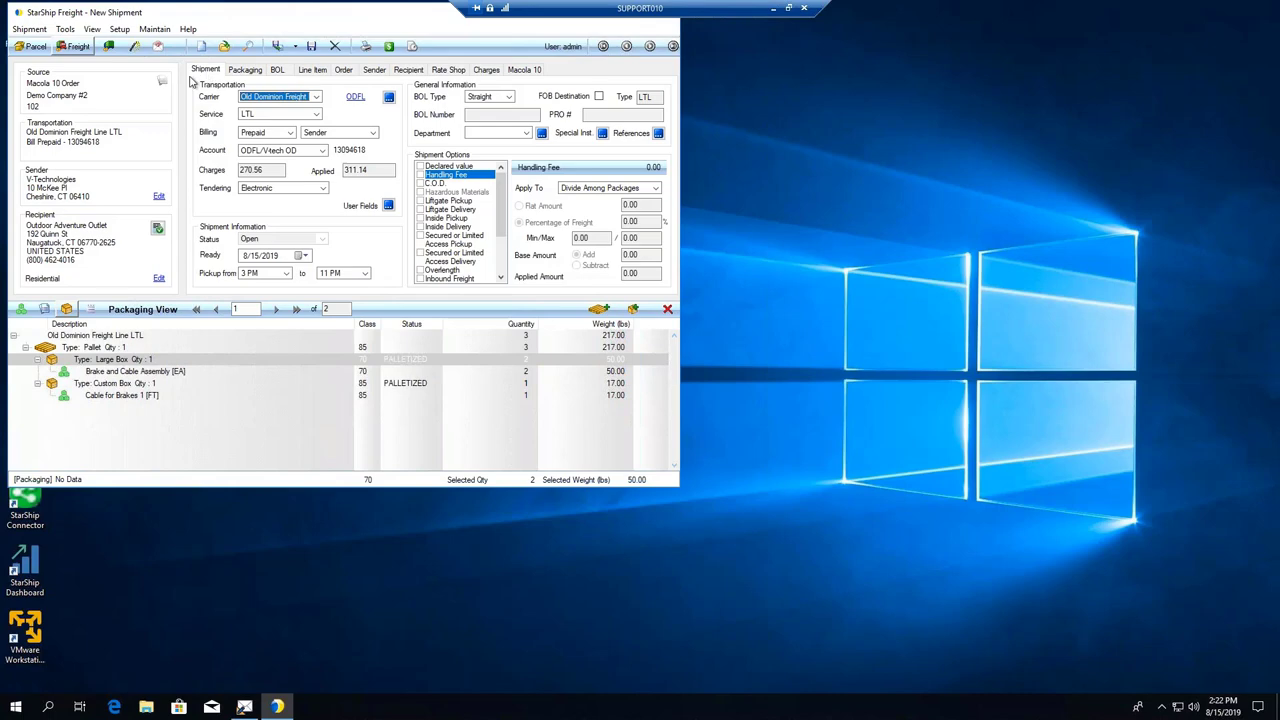
click(320, 71)
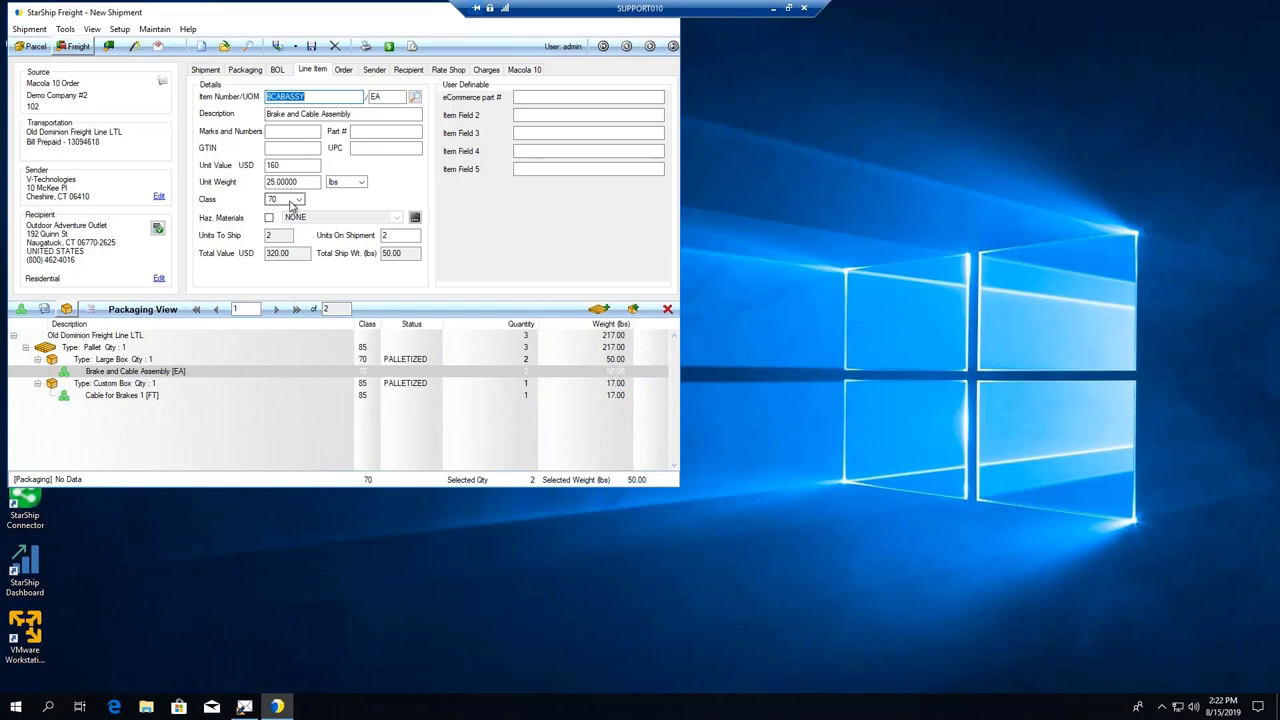
click(277, 69)
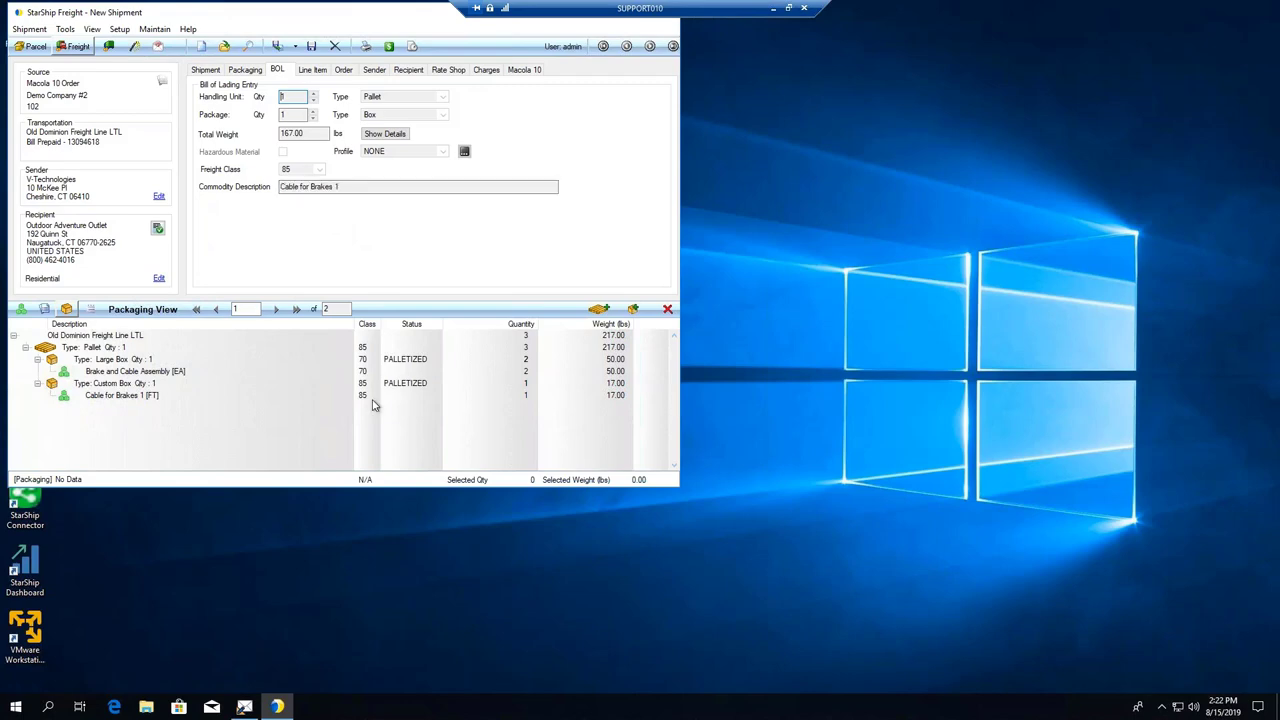
scroll(276, 97, down, 1)
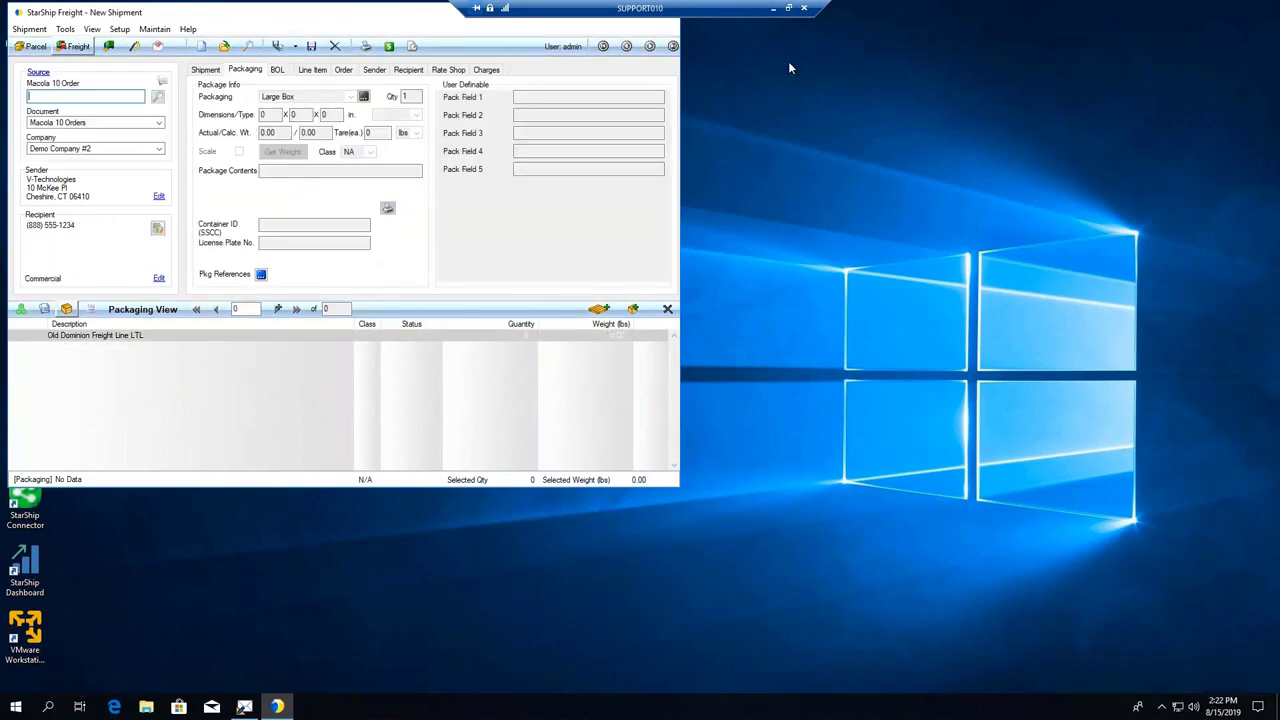
- Open order 102 in Macola 10 and read its StarShip shipment header comments
click(775, 9)
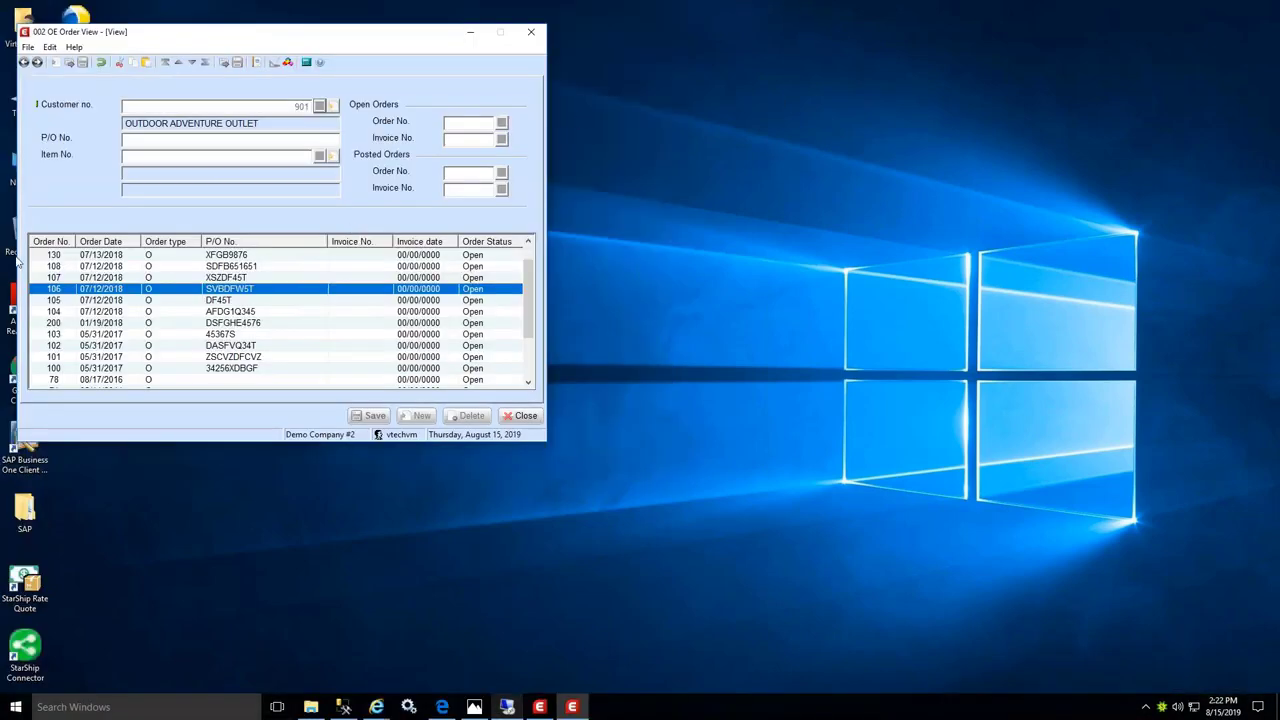
double_click(75, 346)
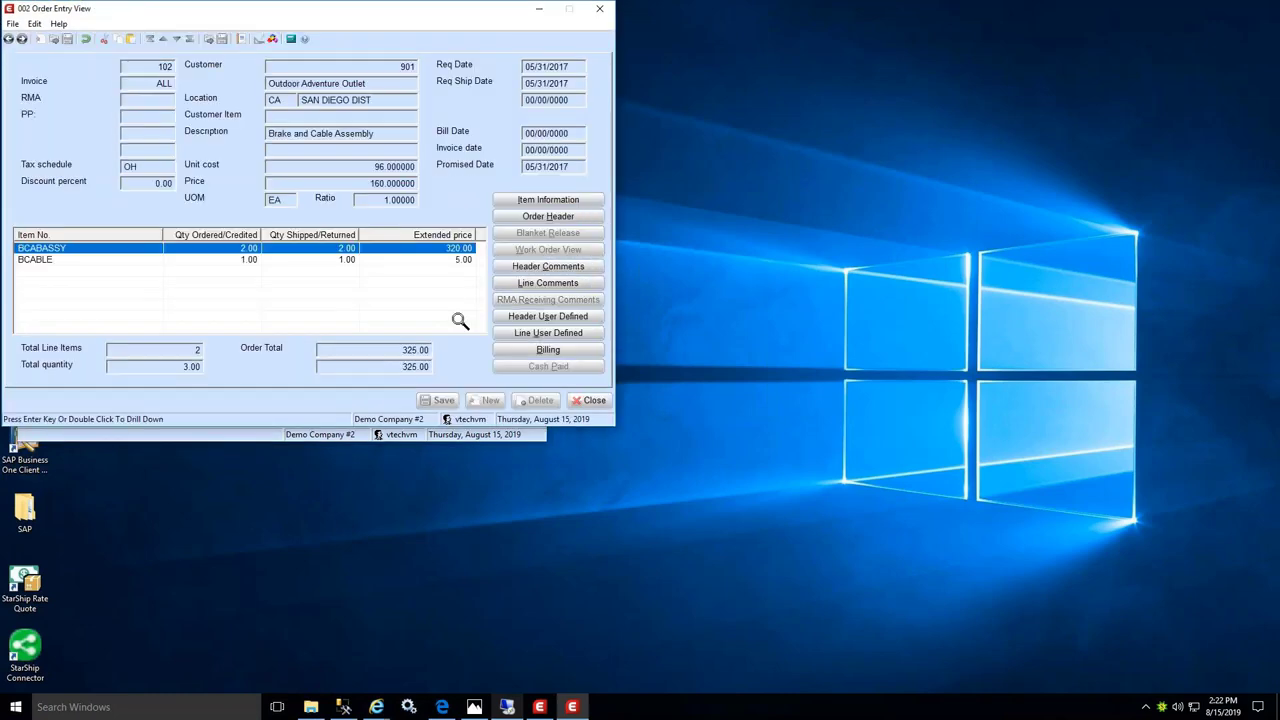
click(563, 266)
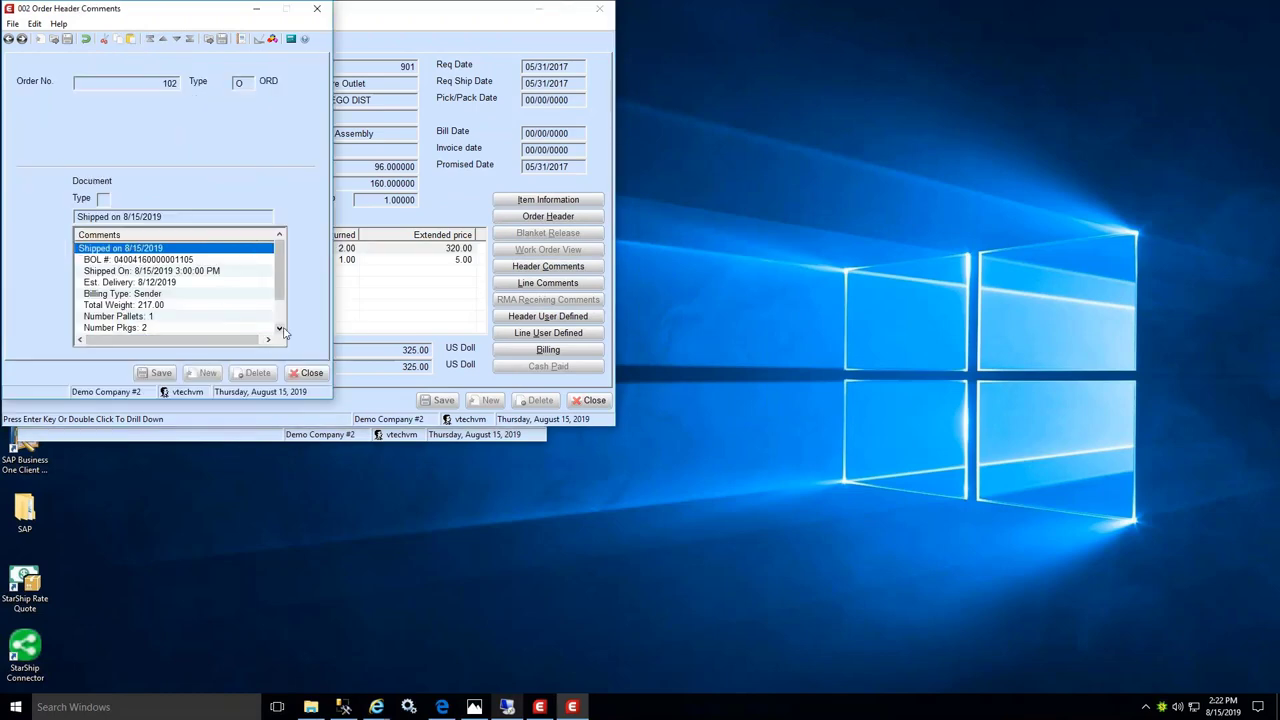
click(280, 330)
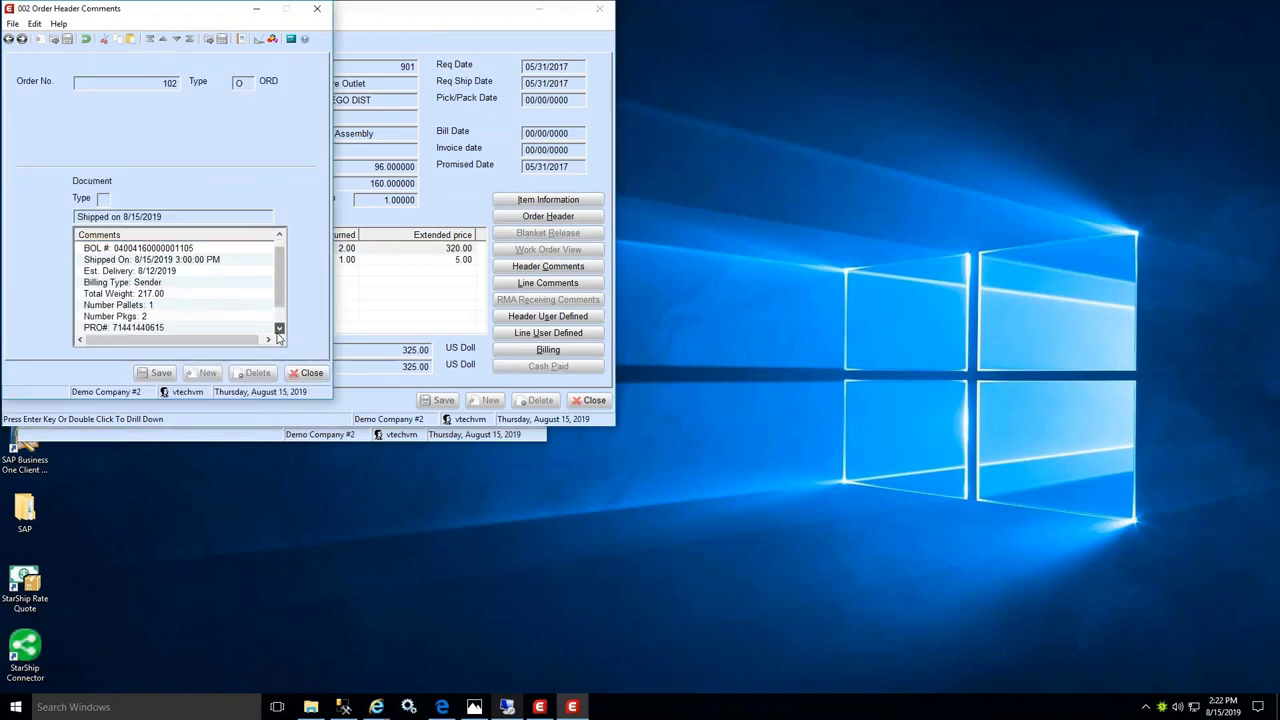
click(279, 330)
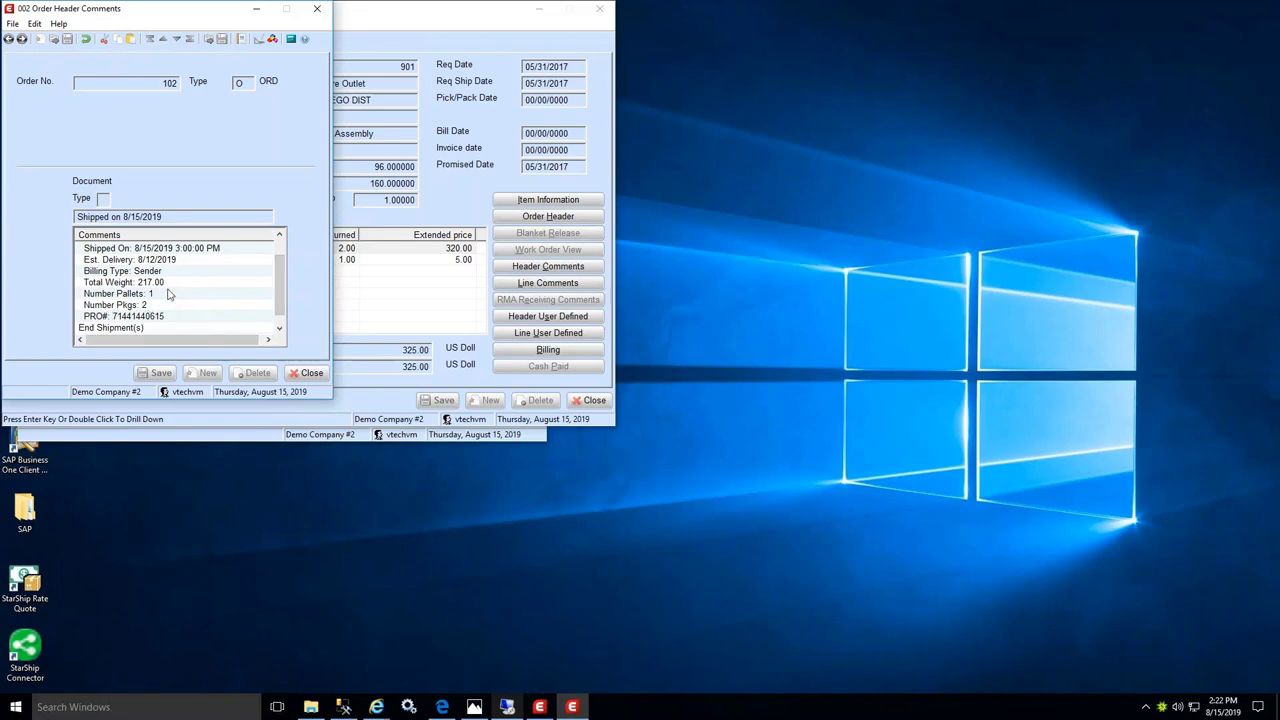
click(305, 376)
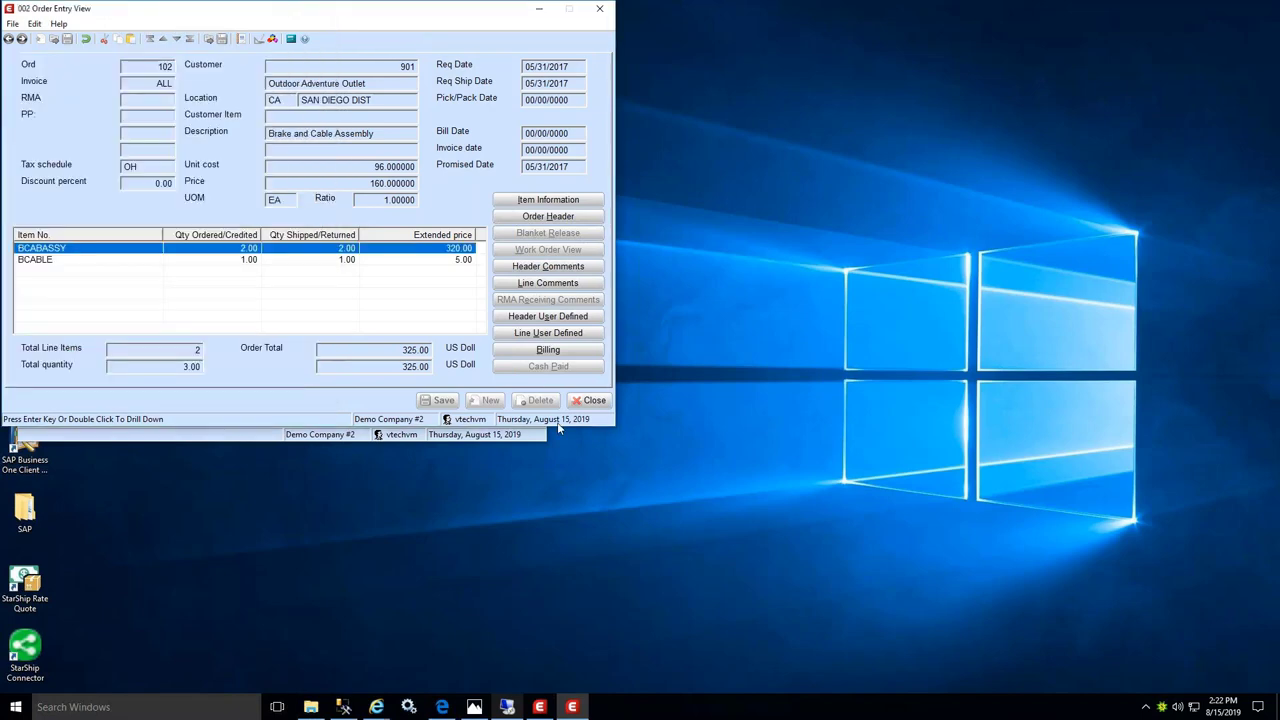
- Check order 102's Old Dominion manifest transaction with 311.14 freight, then close back to the order list
click(573, 352)
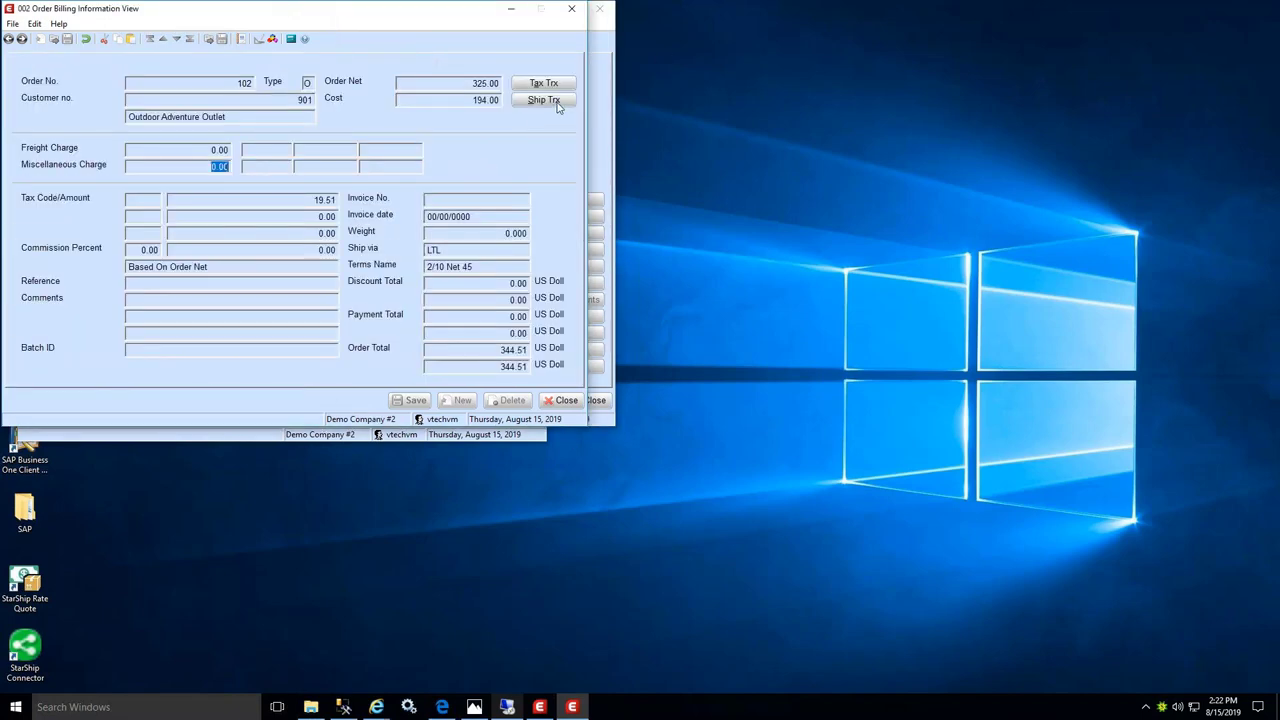
click(555, 104)
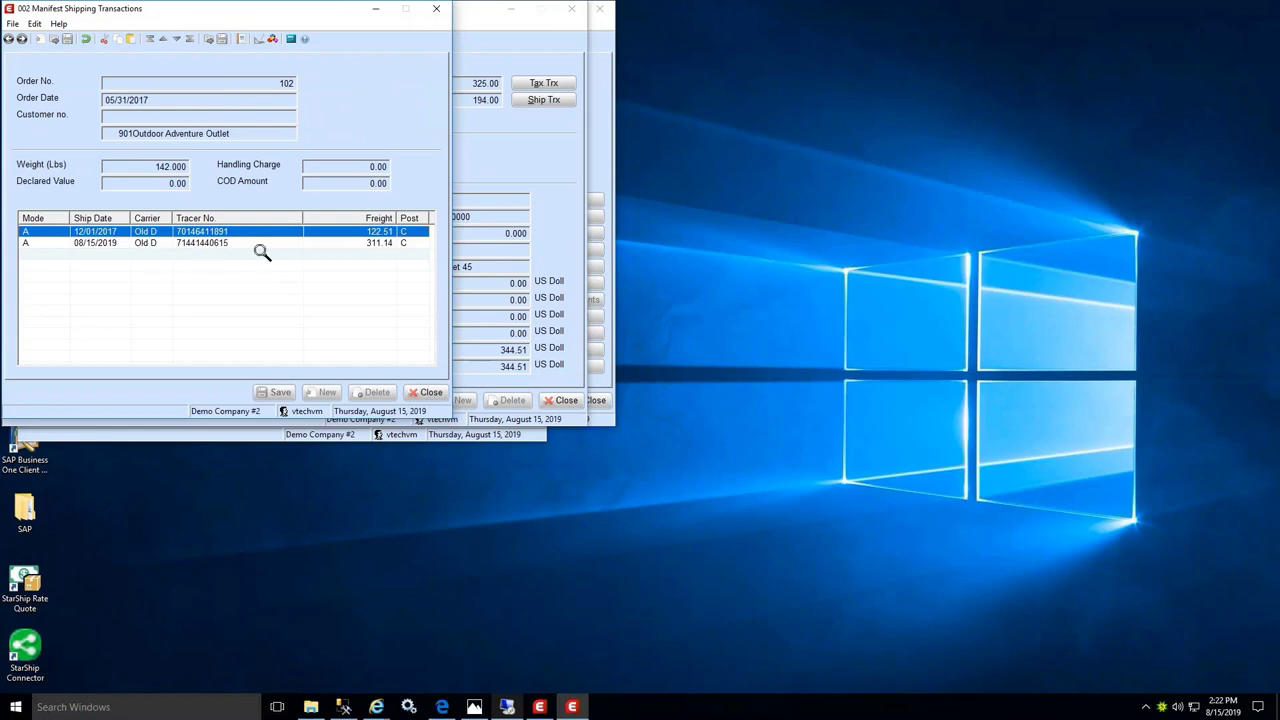
click(429, 393)
click(562, 401)
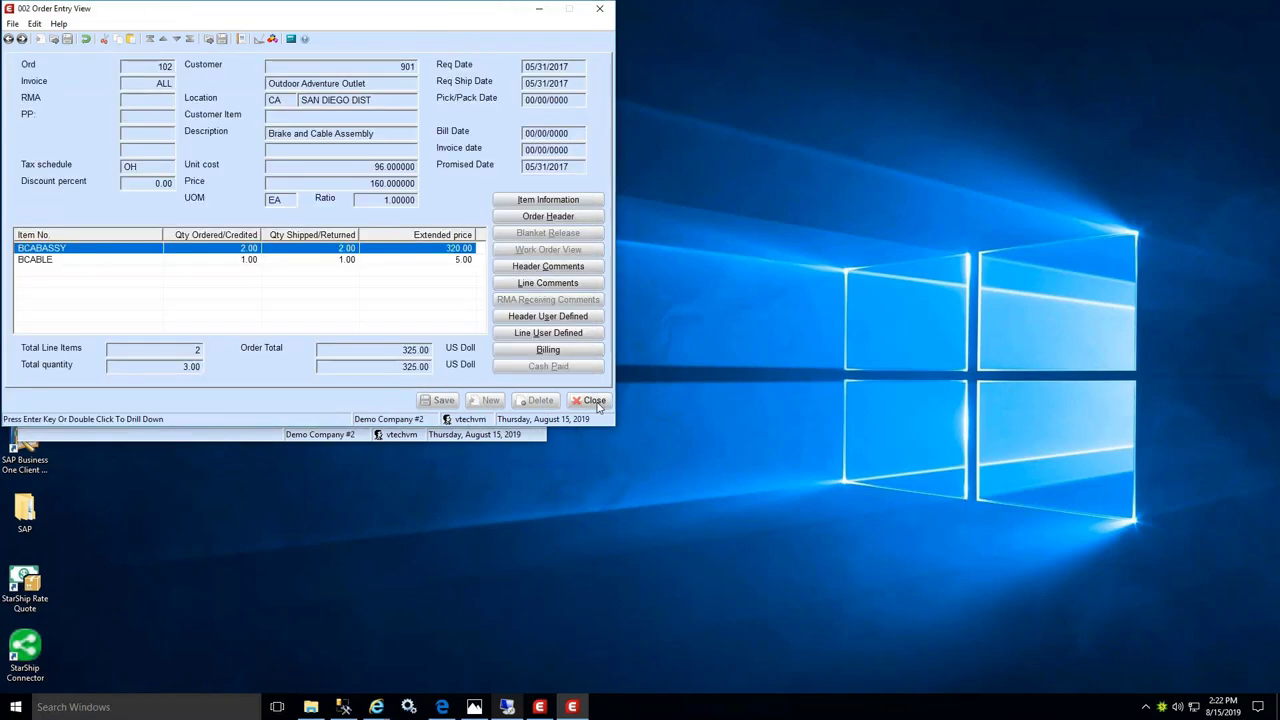
click(596, 401)
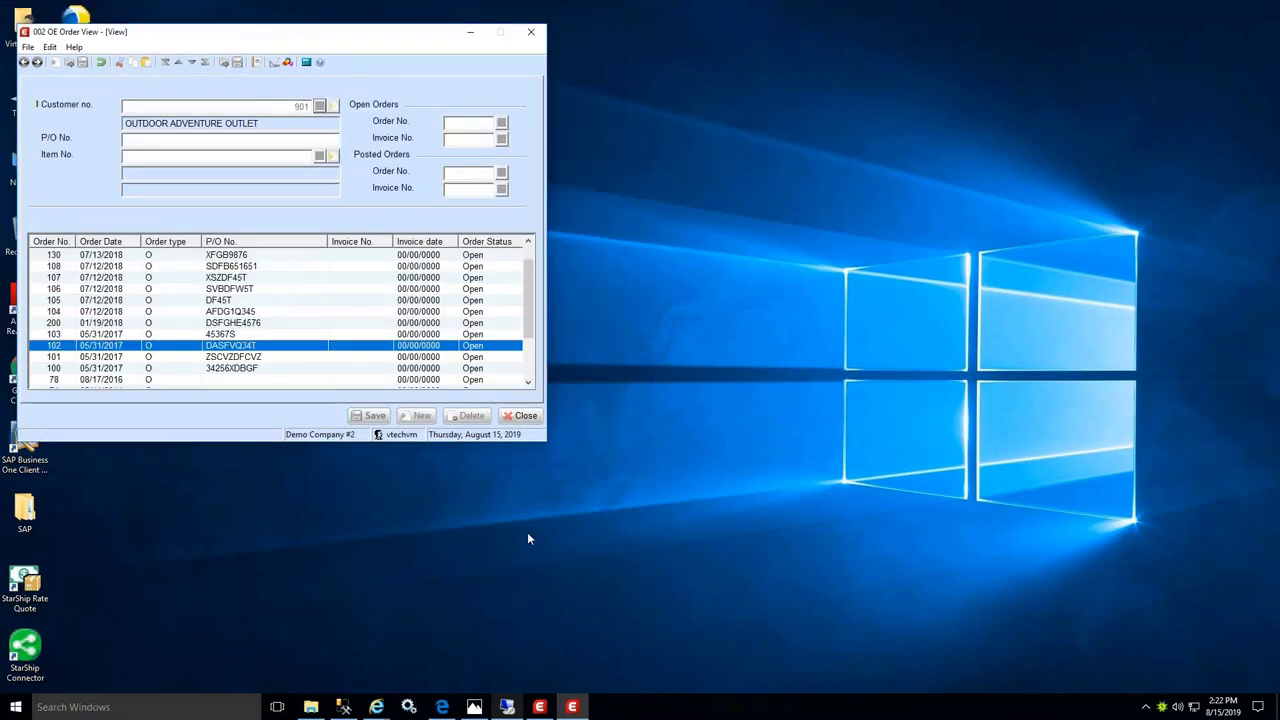
- Review the FedEx Freight, StarShip and Master bill of lading PDFs in Edge
click(441, 707)
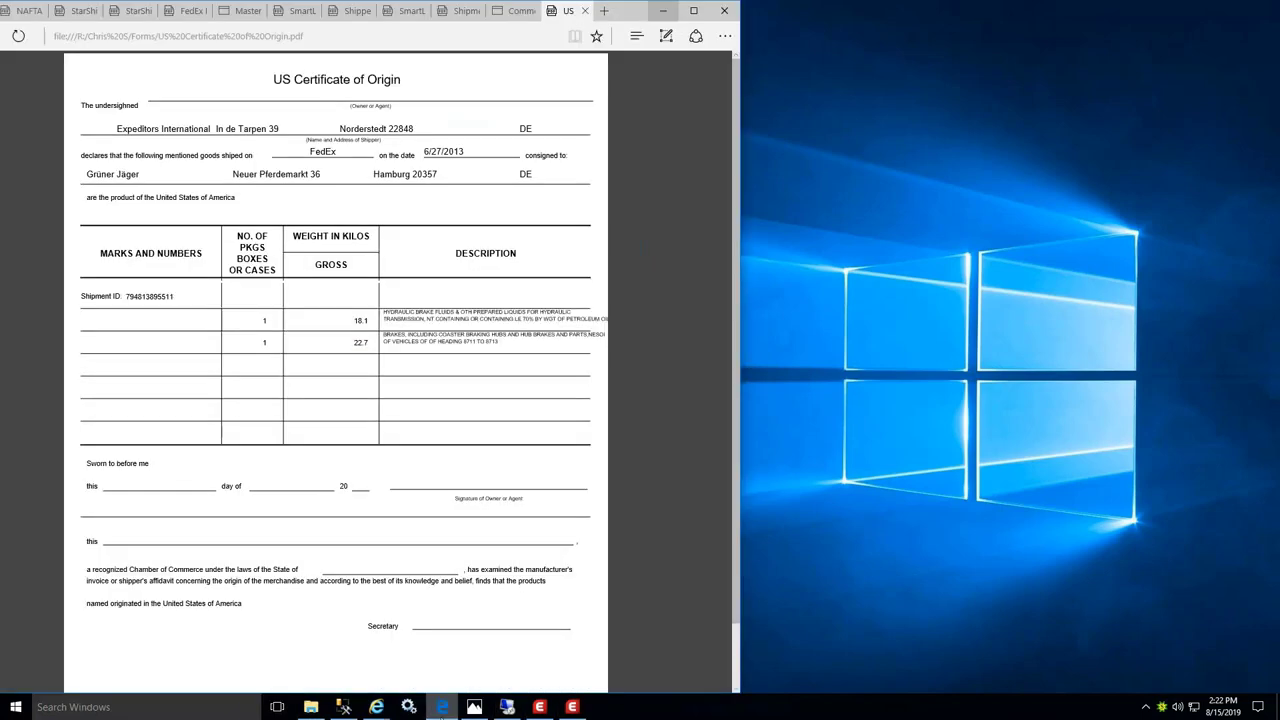
click(189, 11)
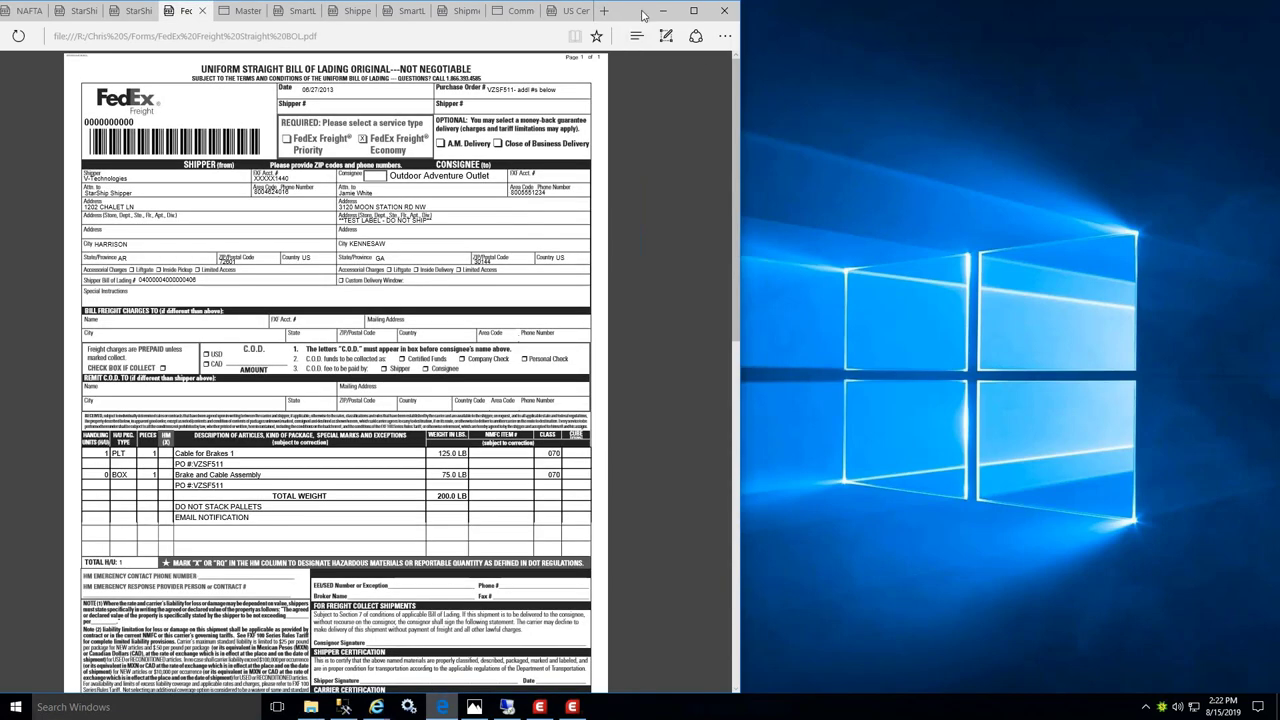
drag(643, 14, 728, 14)
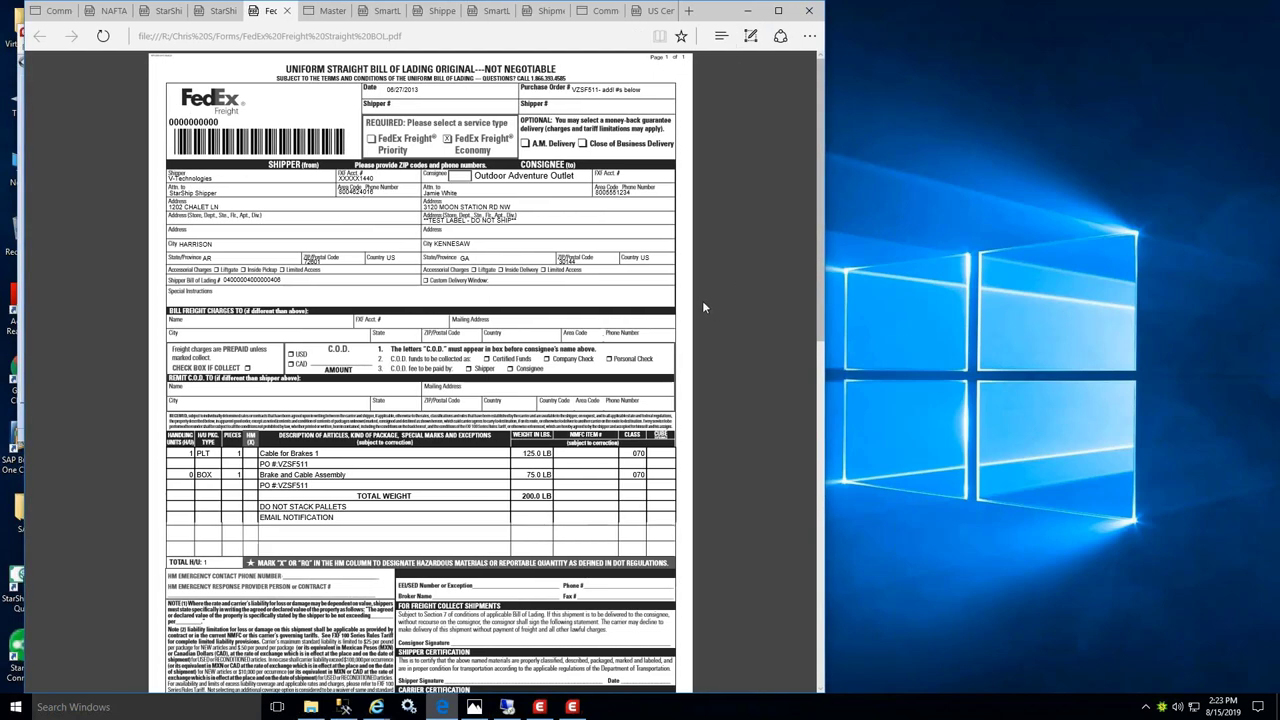
click(166, 10)
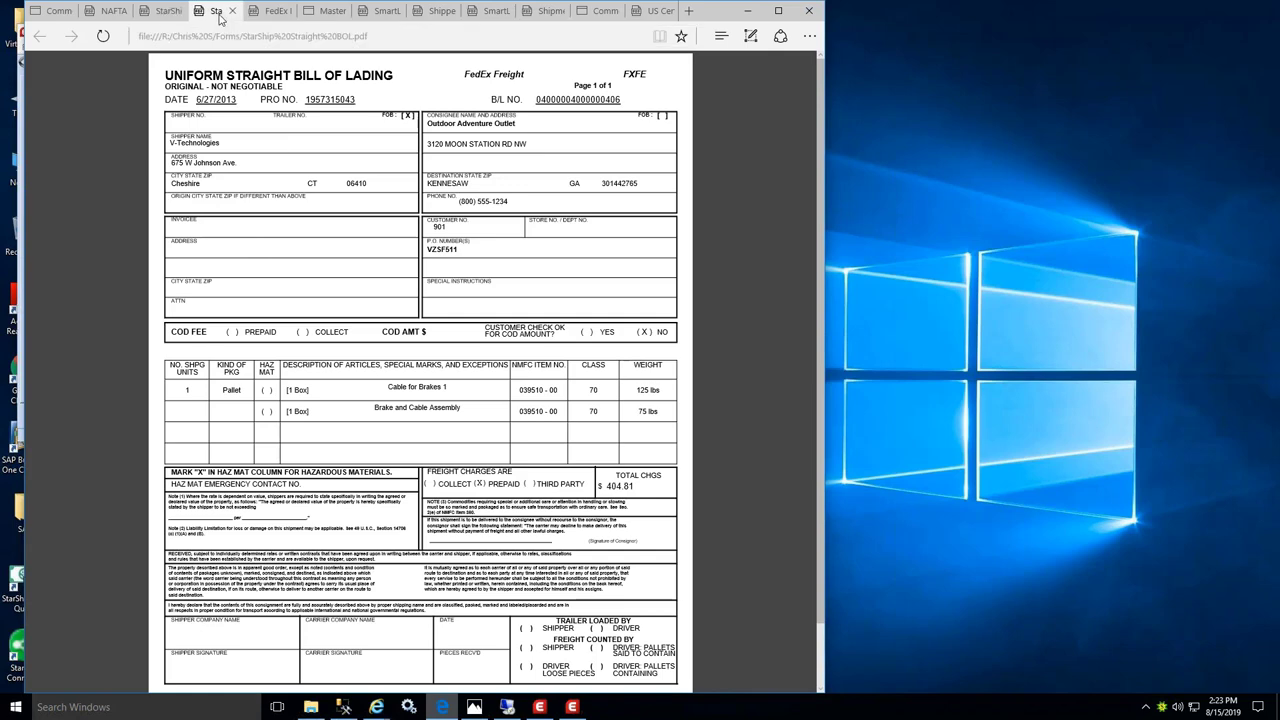
click(215, 11)
click(330, 11)
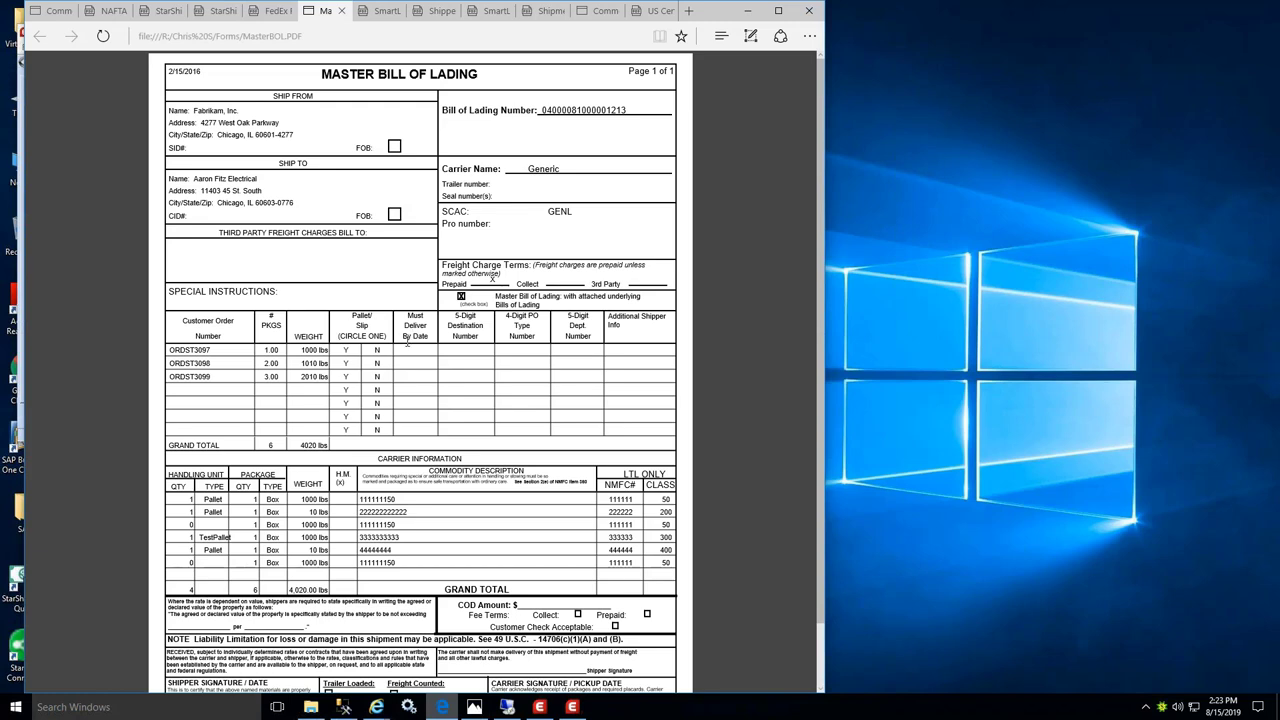
- Review the Commercial Invoice and NAFTA Certificate of Origin PDFs, then minimize Edge
click(50, 11)
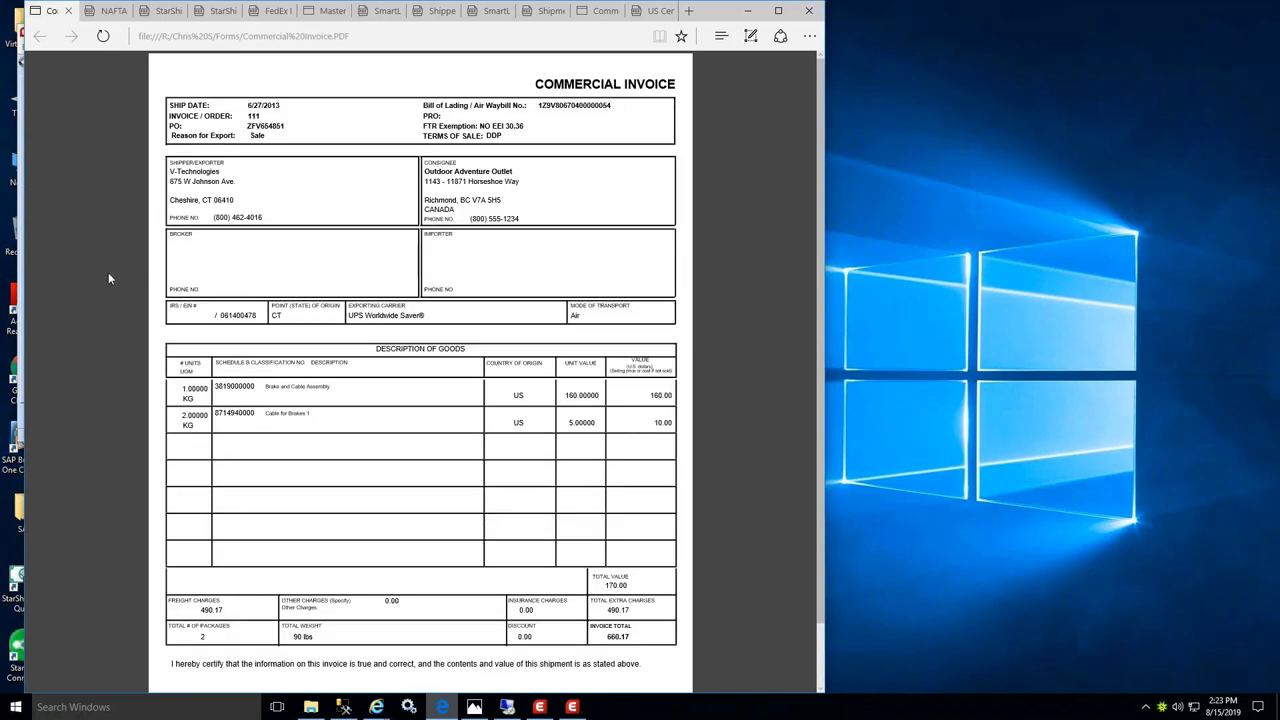
click(110, 12)
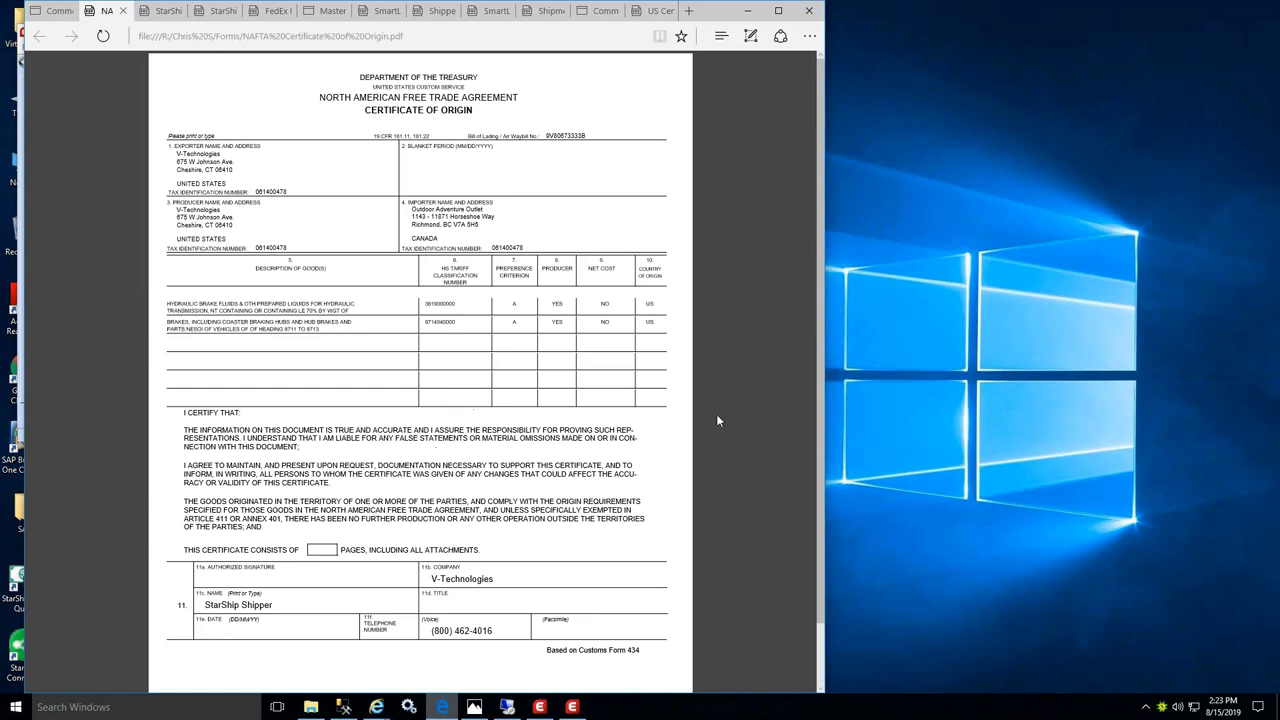
click(751, 12)
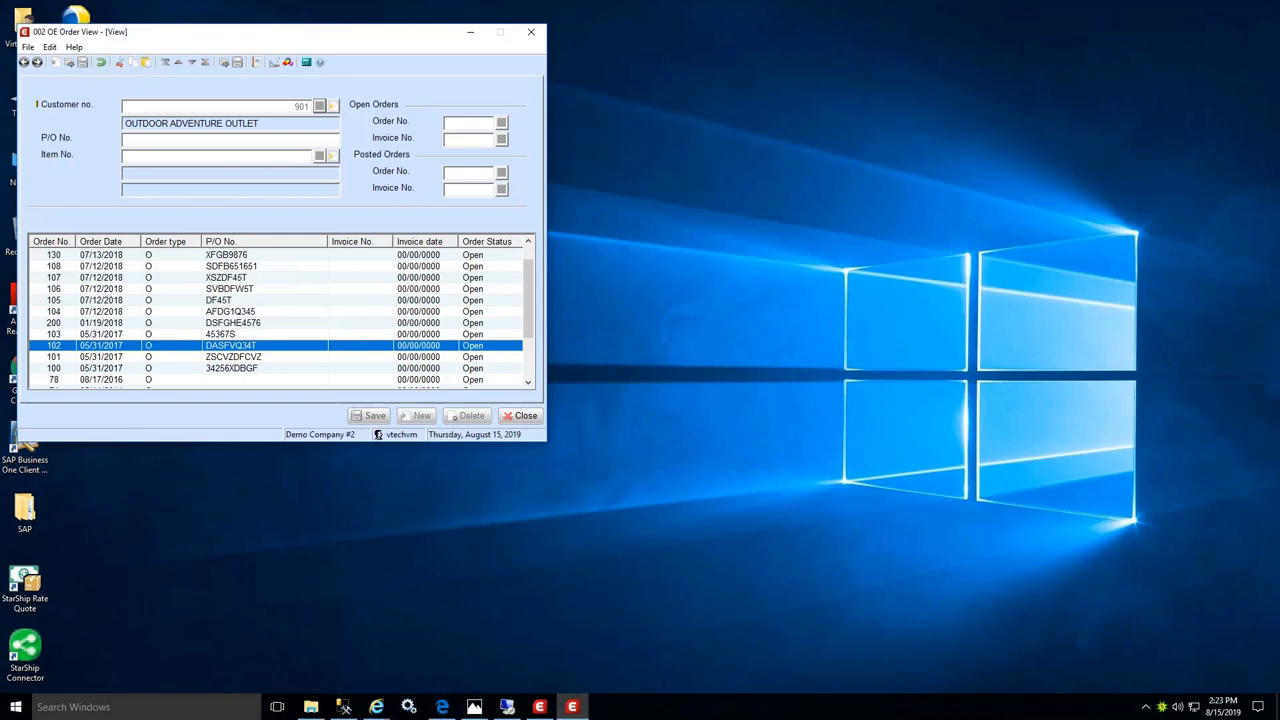
- Bring up the Ship Notification - Parcel template in the eNotify Template Designer
click(507, 707)
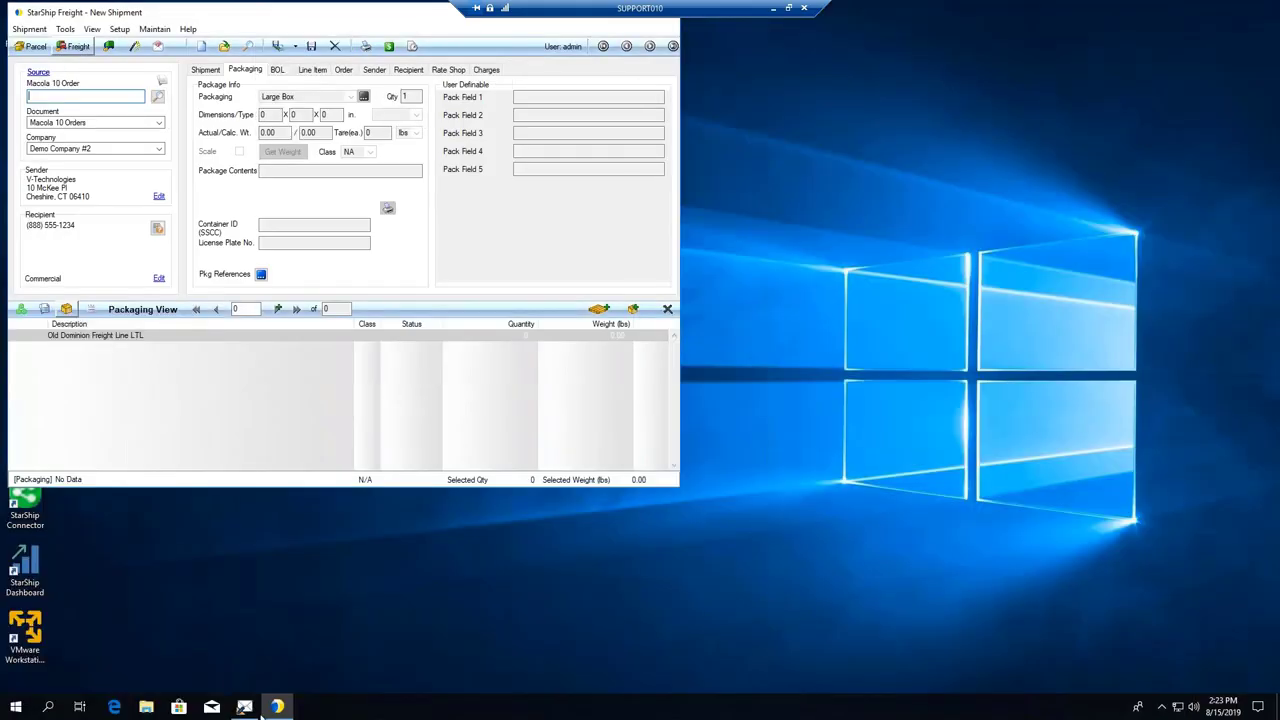
click(244, 707)
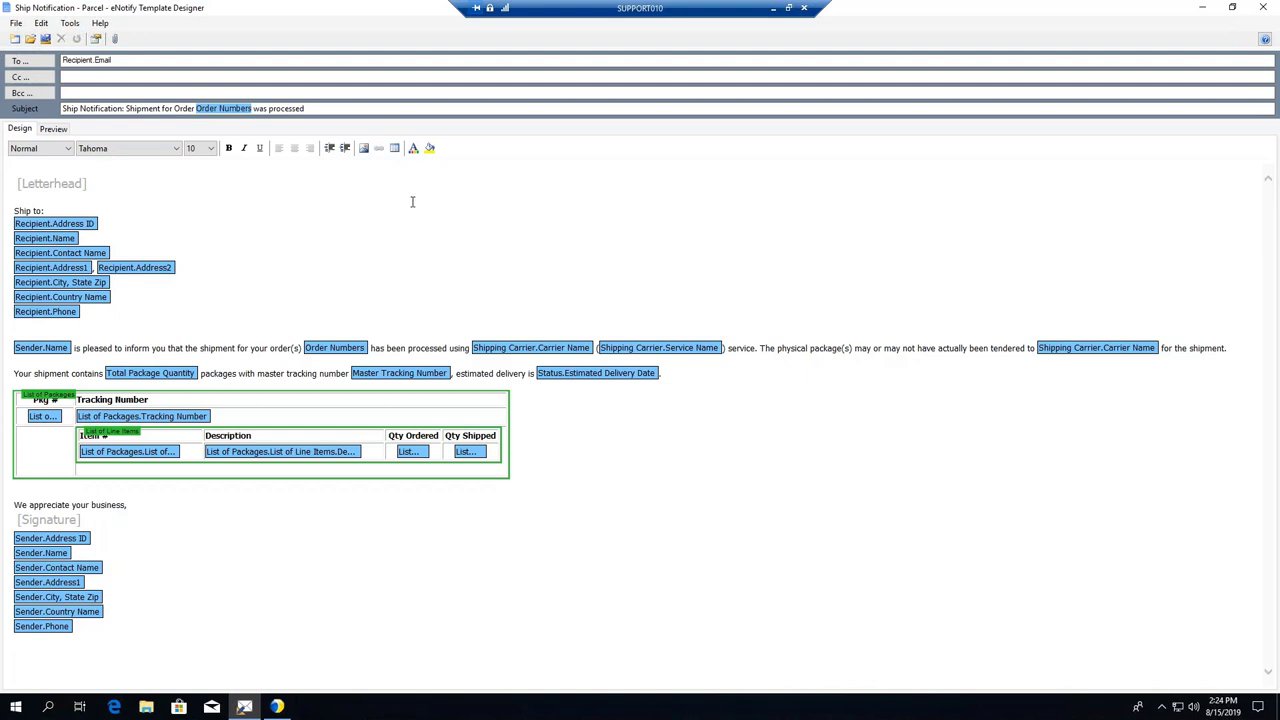
click(114, 38)
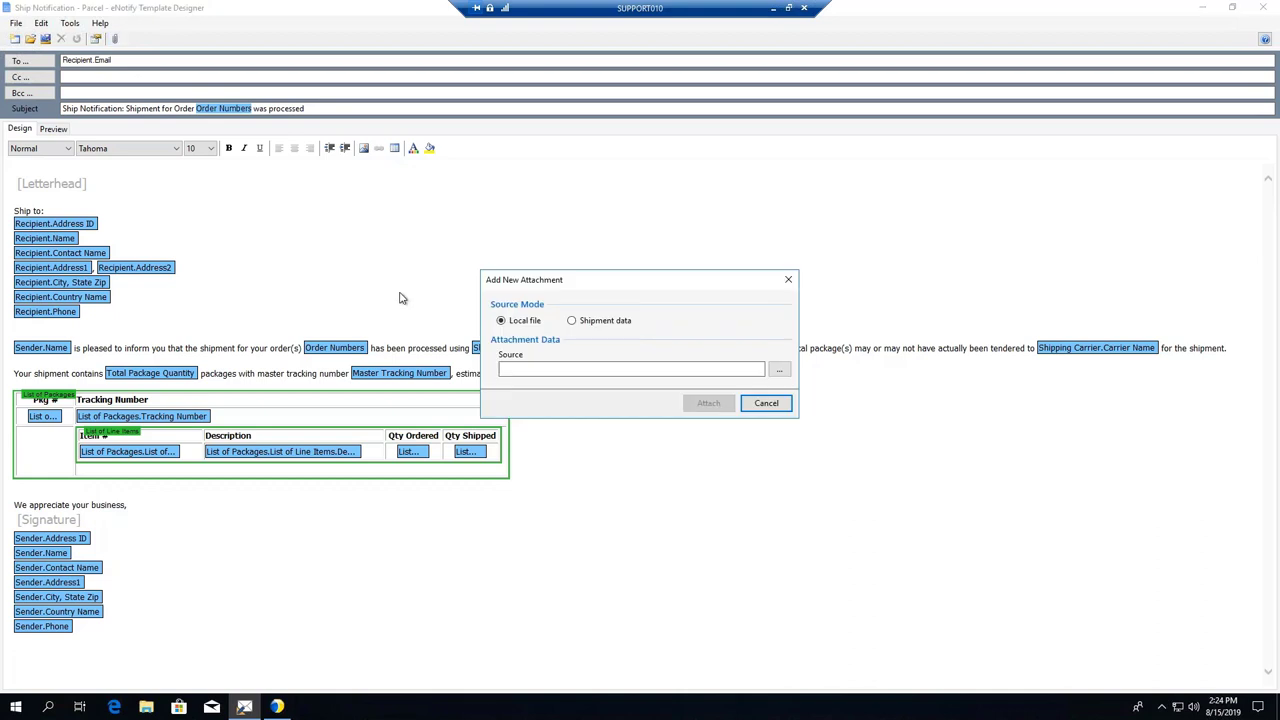
drag(677, 276, 306, 188)
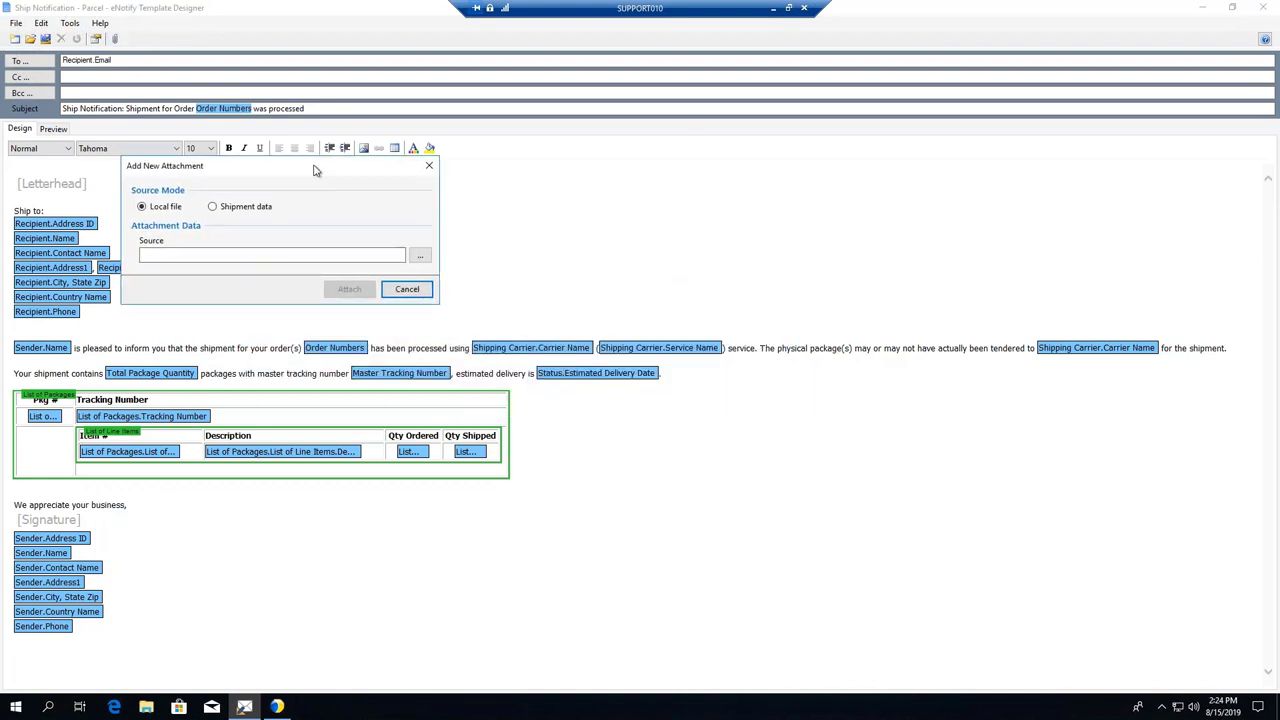
click(222, 210)
click(400, 257)
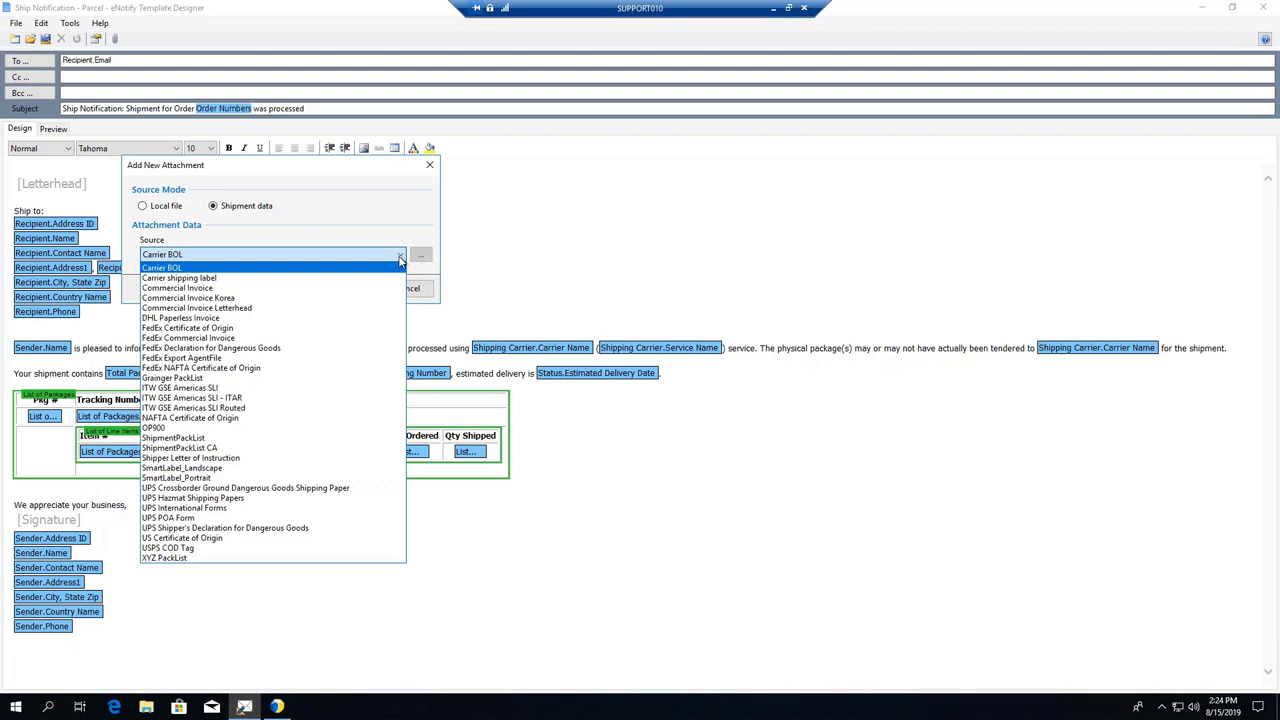
click(426, 294)
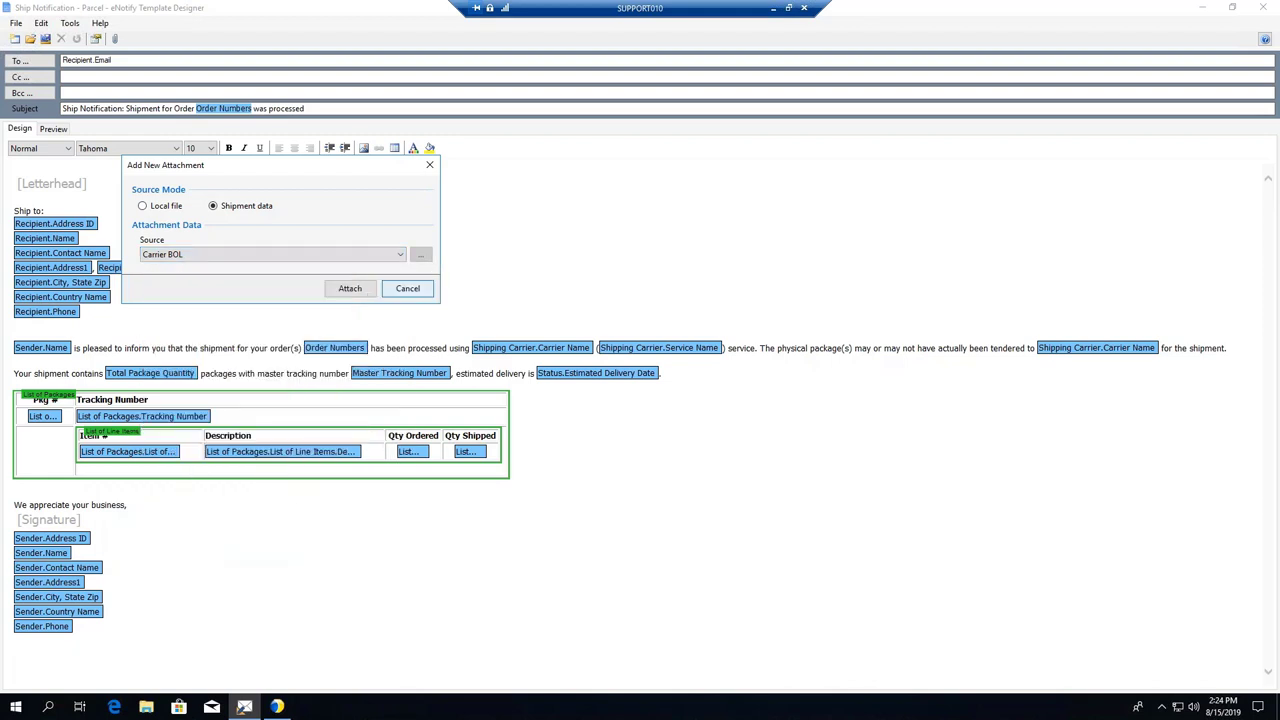
click(426, 293)
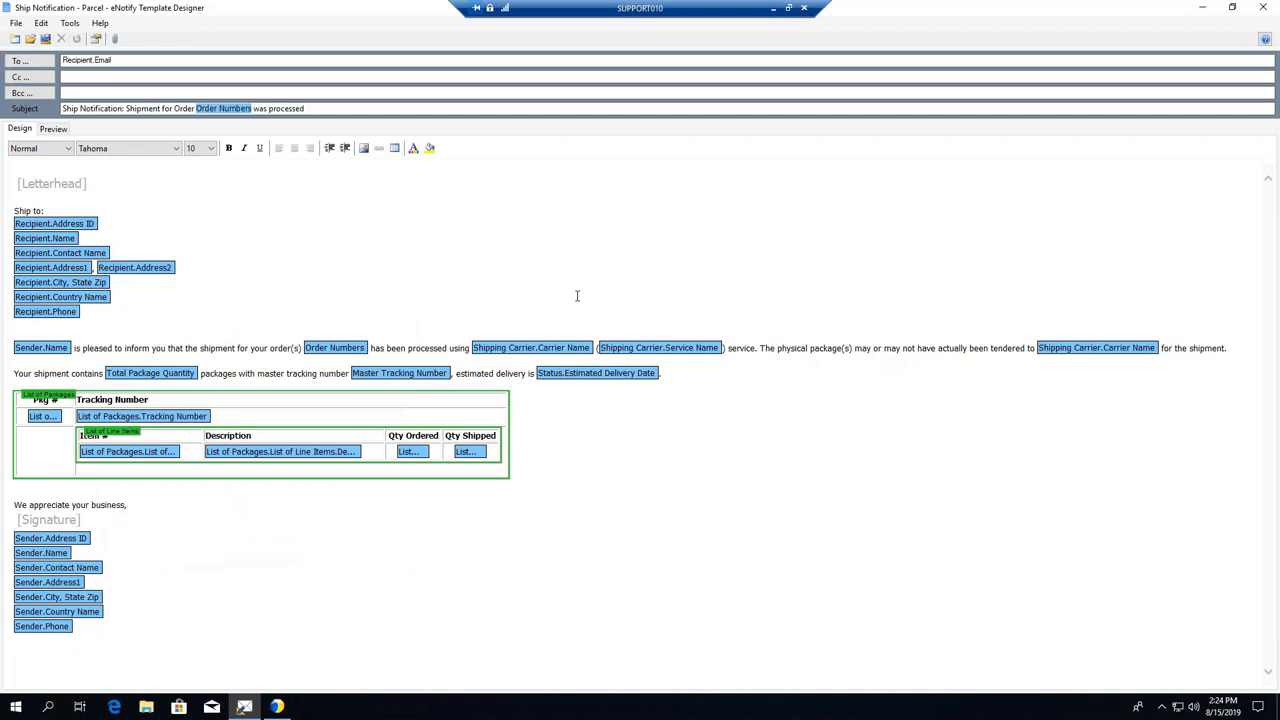
- Minimize the Template Designer and remote session to return to the local Internet Explorer windows
click(1206, 8)
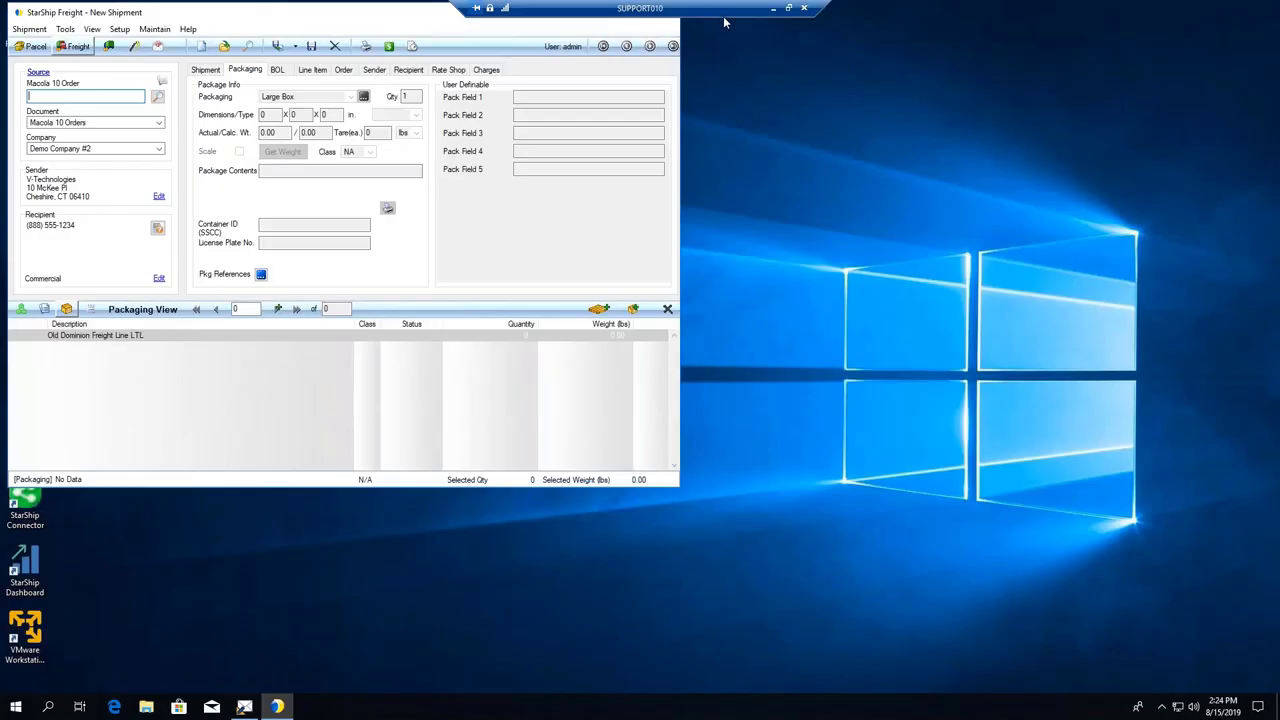
click(774, 10)
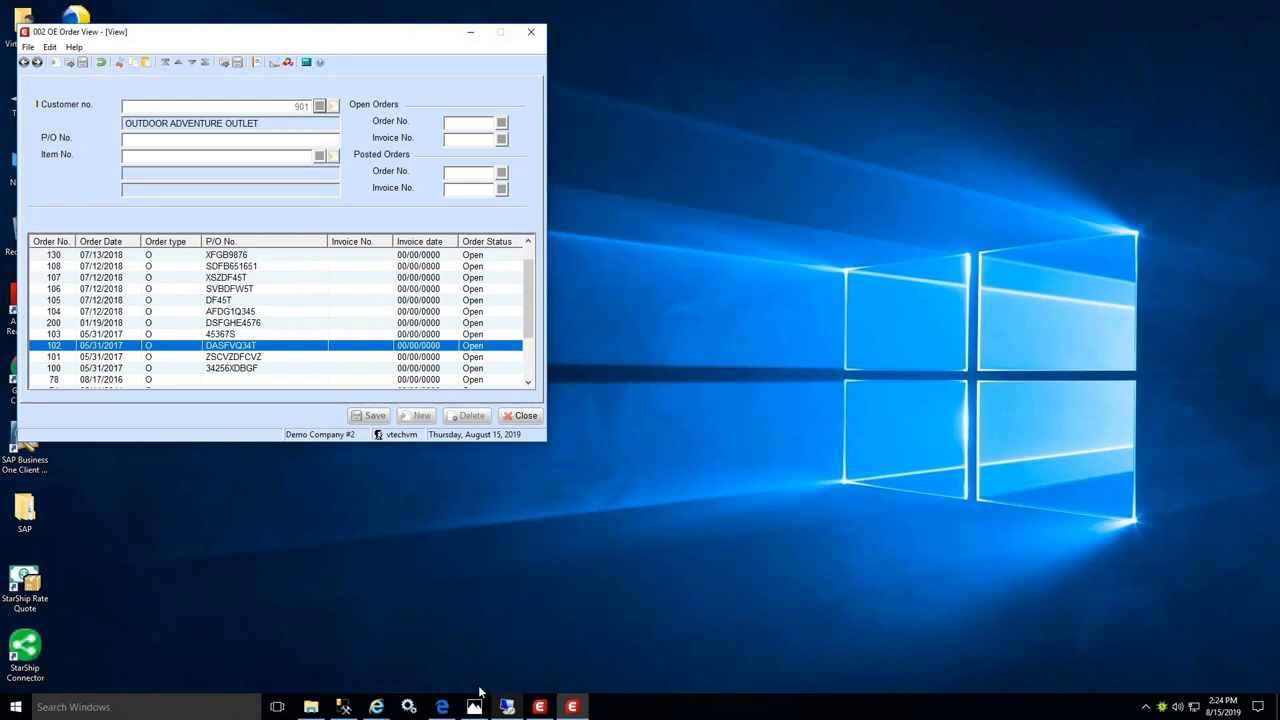
click(377, 707)
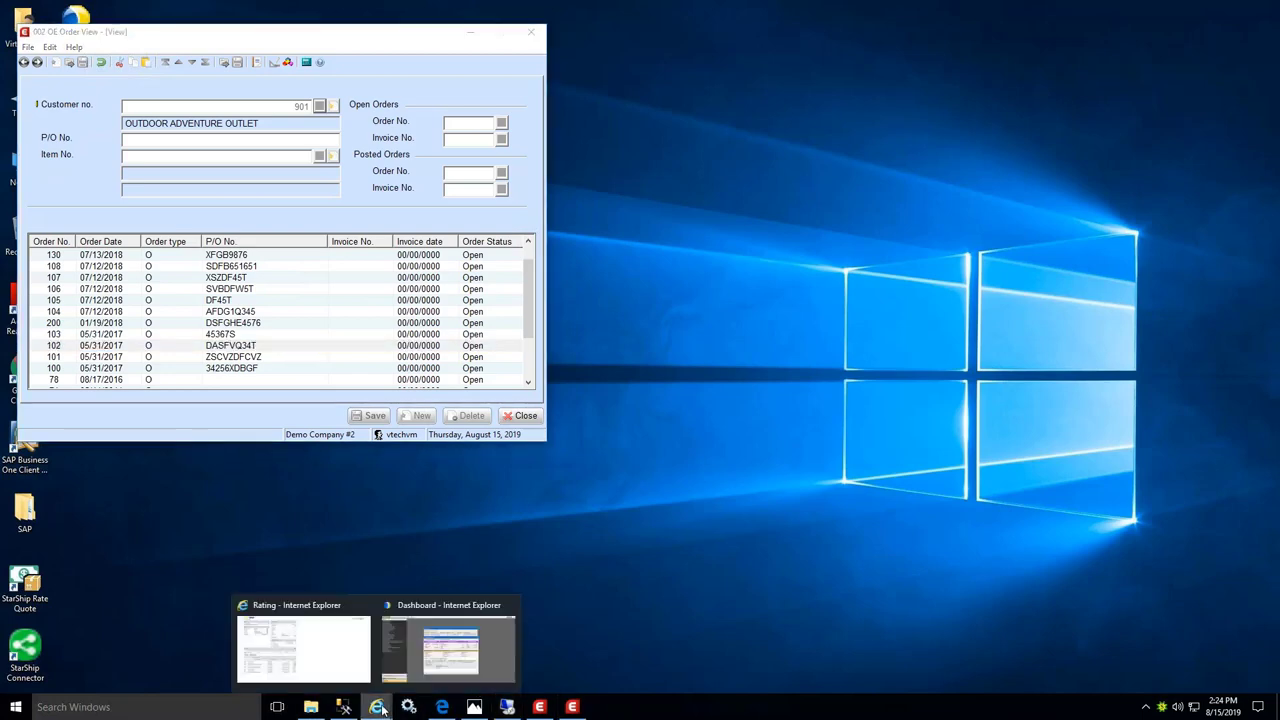
- Review StarShip carrier rate quotes for a 10 lb box to 90210, then view the Dashboard
click(360, 645)
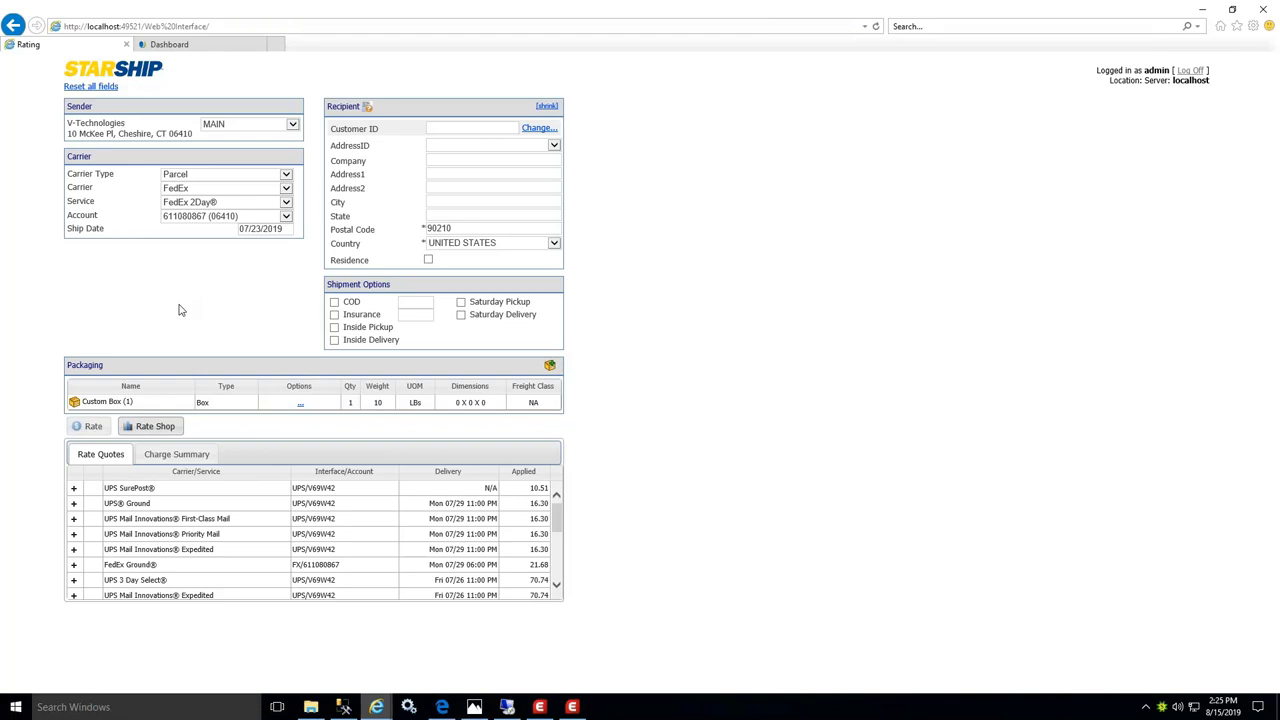
click(220, 46)
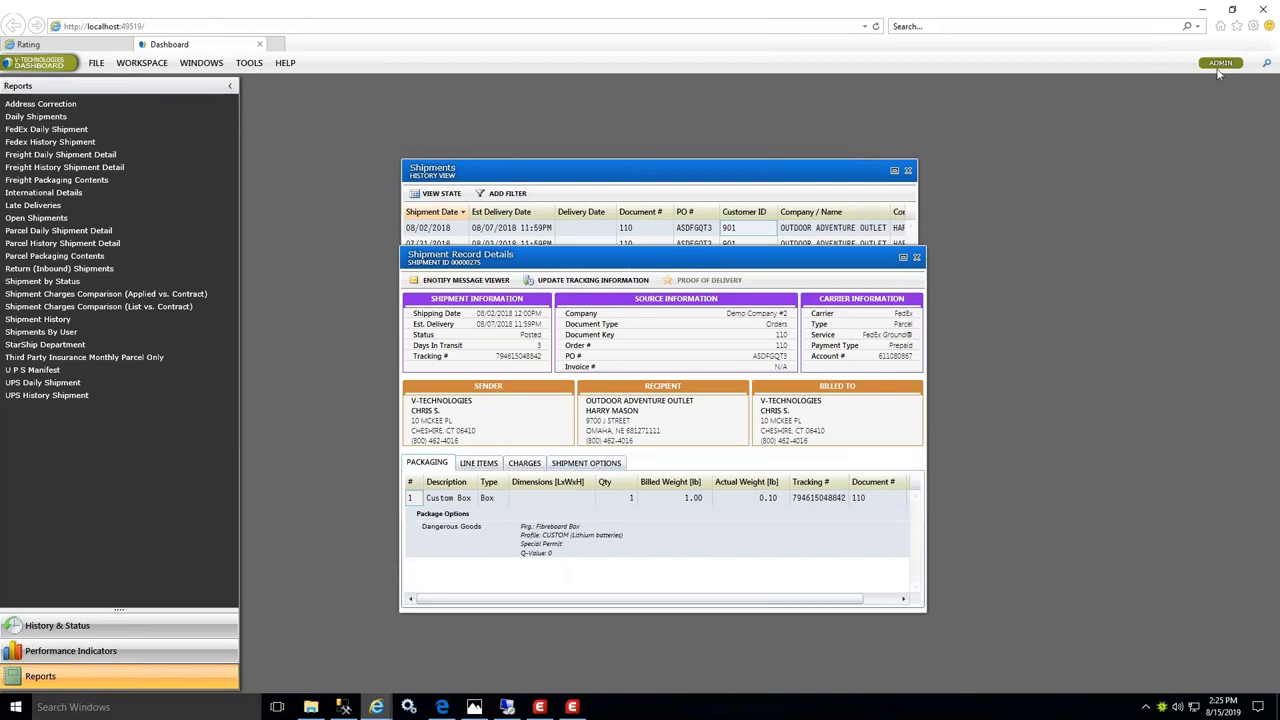
click(1268, 65)
click(760, 357)
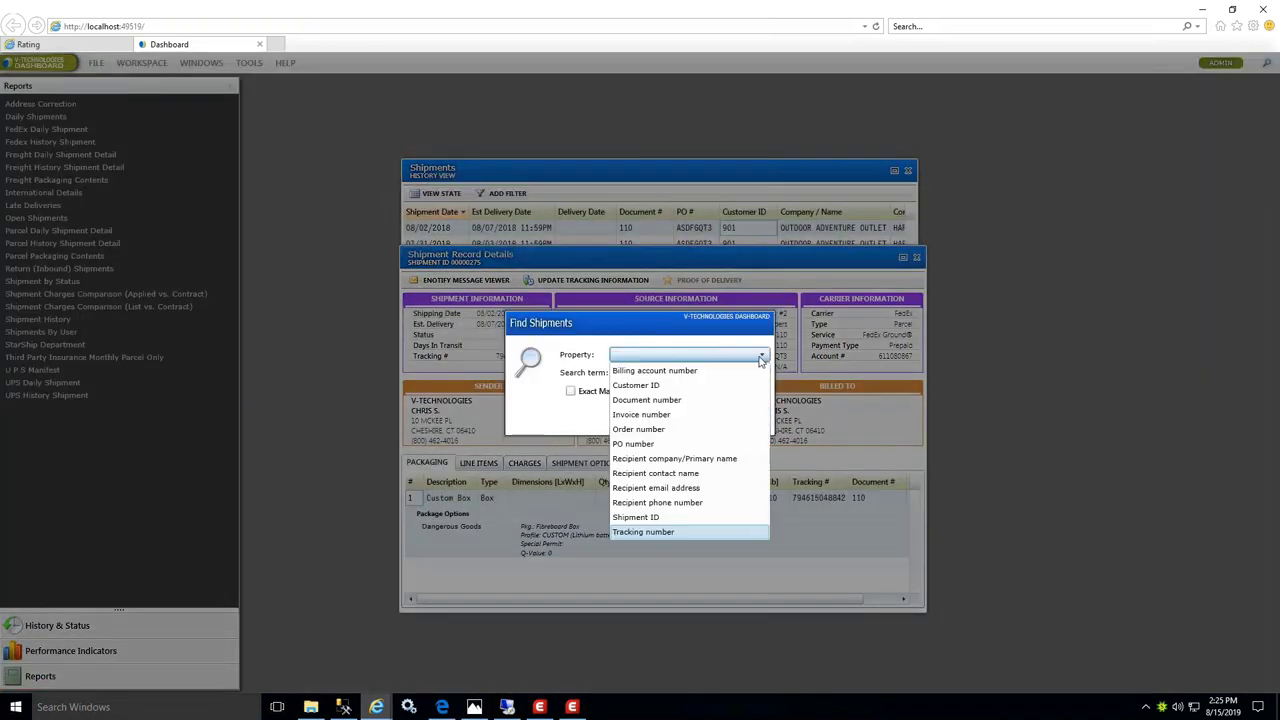
click(712, 345)
click(743, 424)
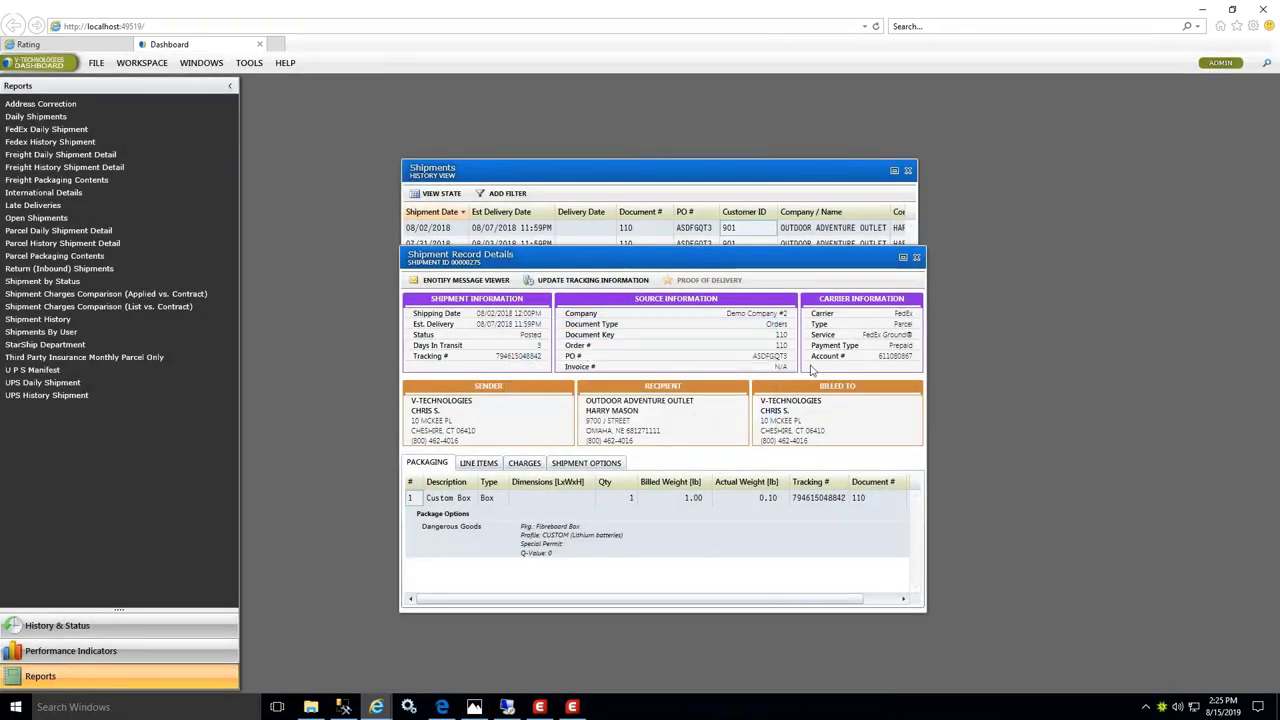
click(499, 529)
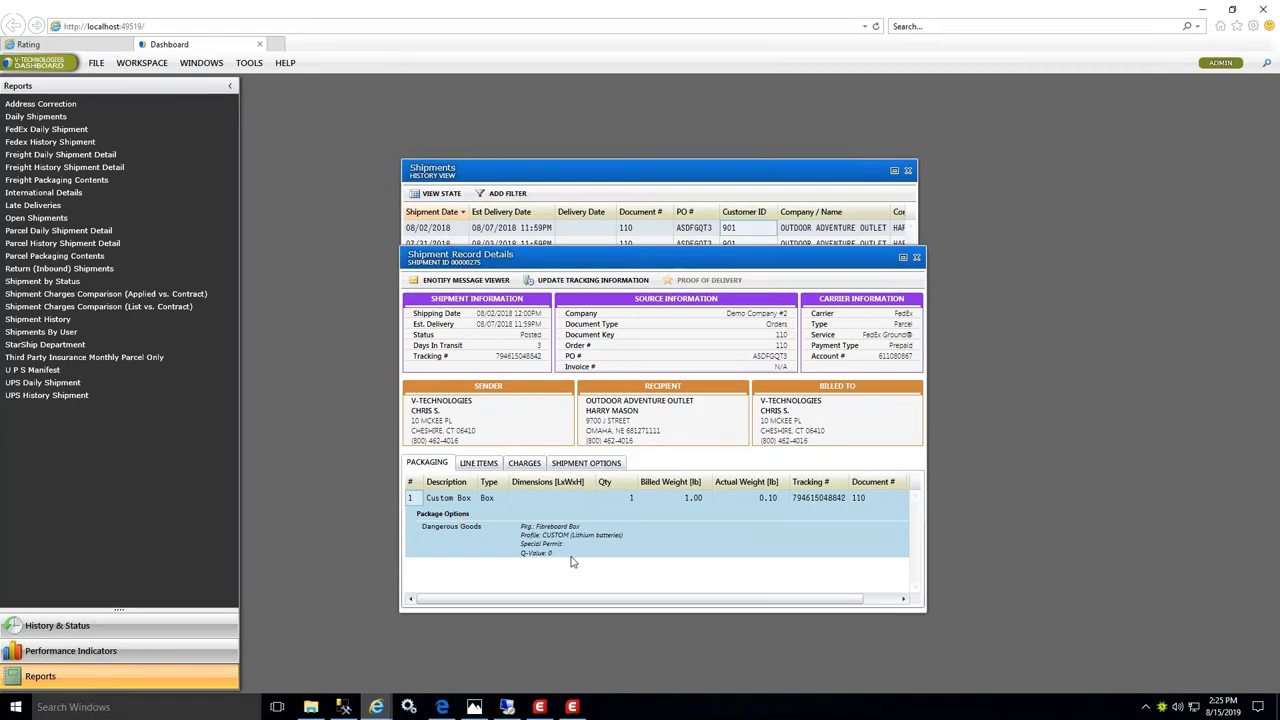
click(479, 464)
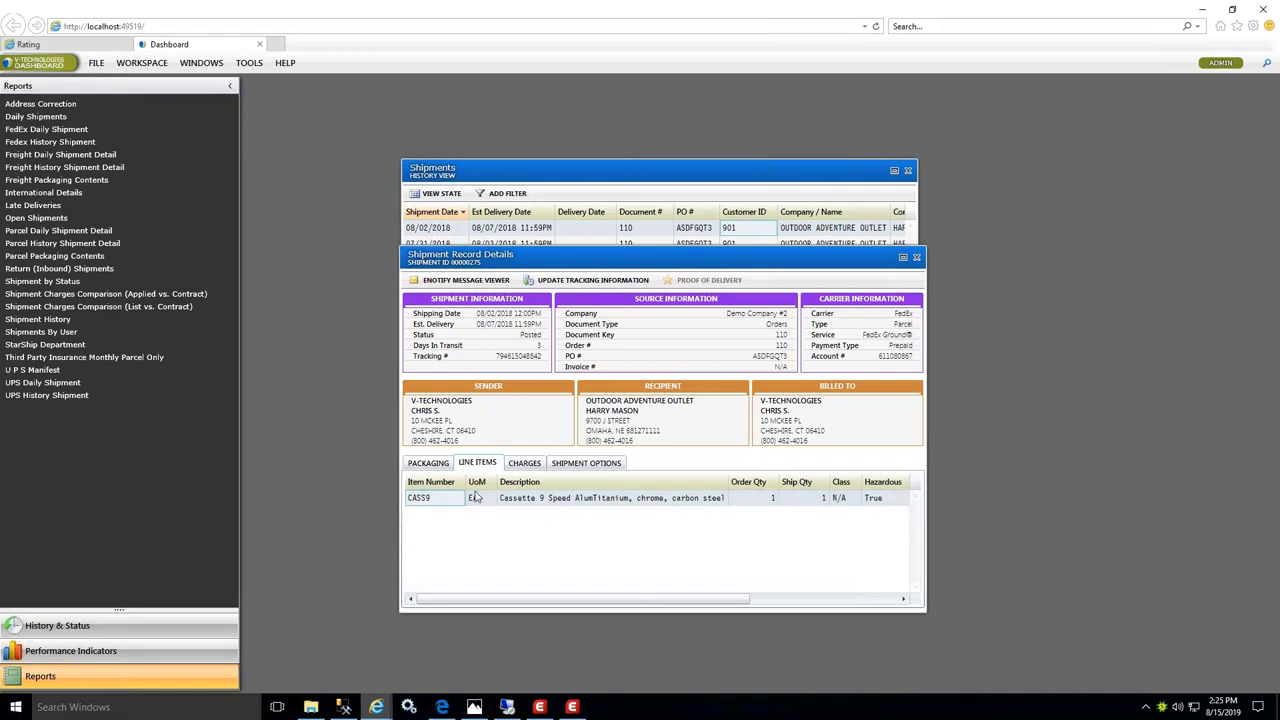
click(522, 464)
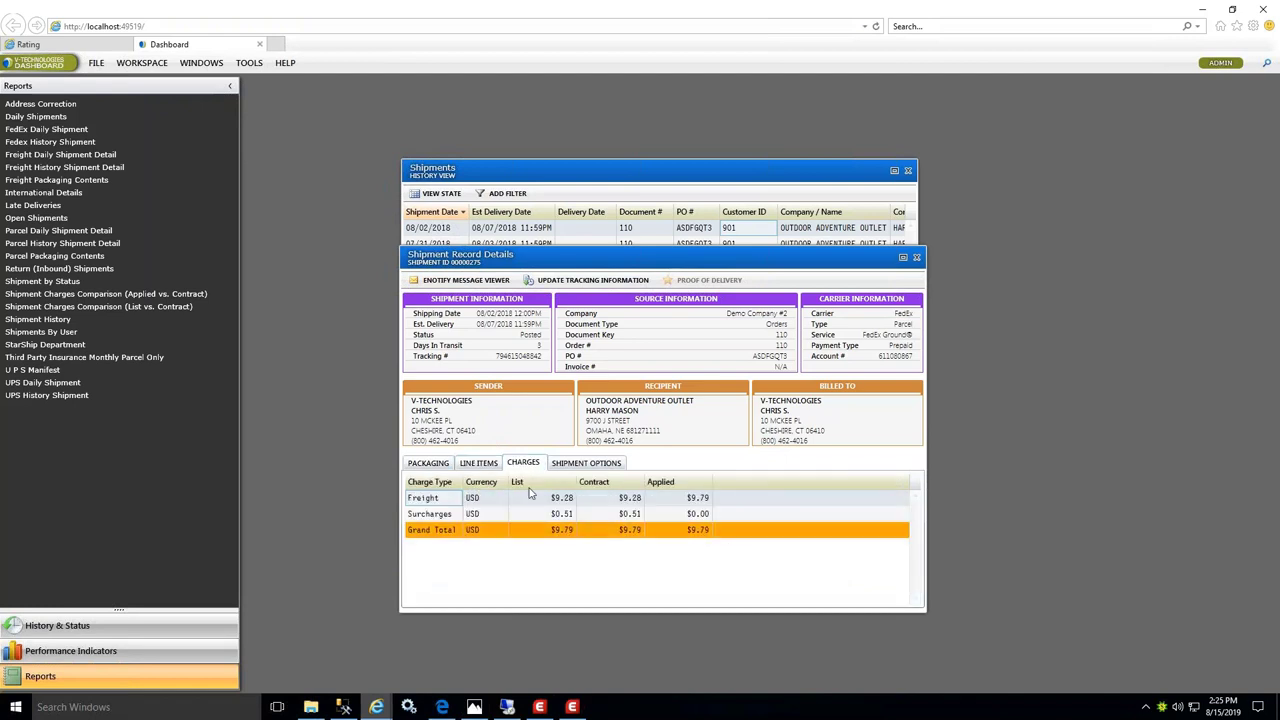
click(585, 463)
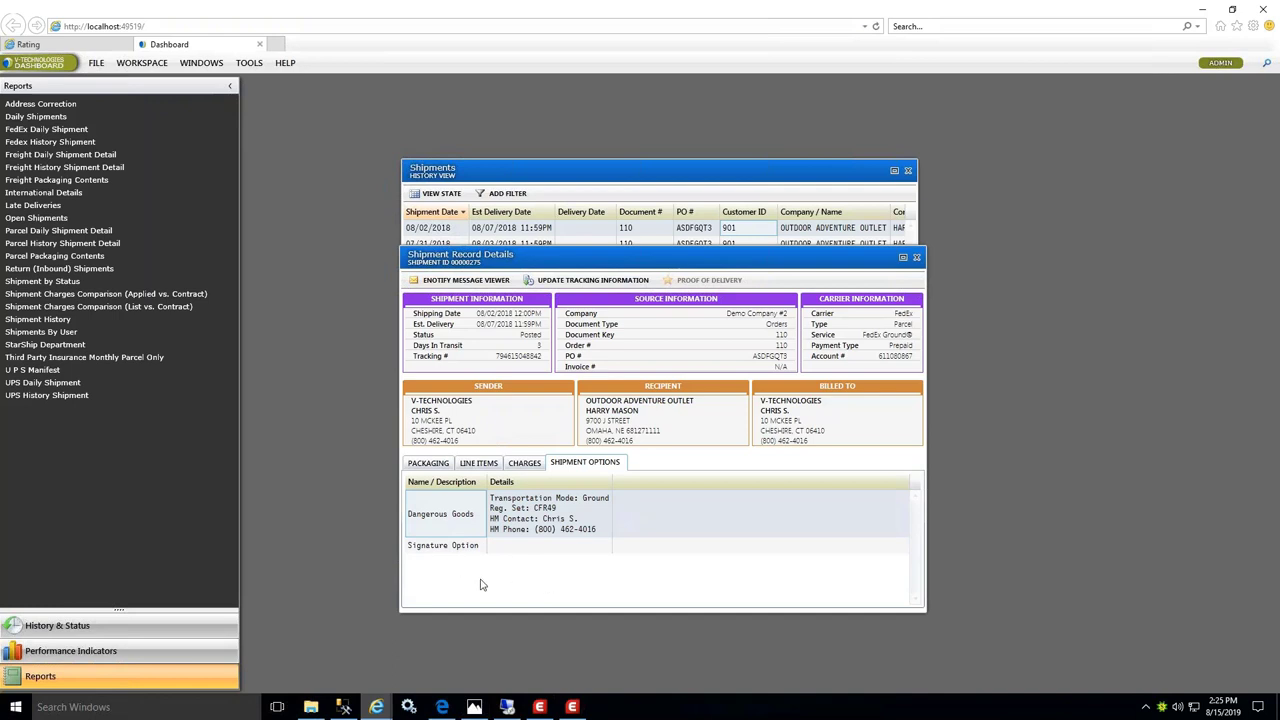
click(427, 466)
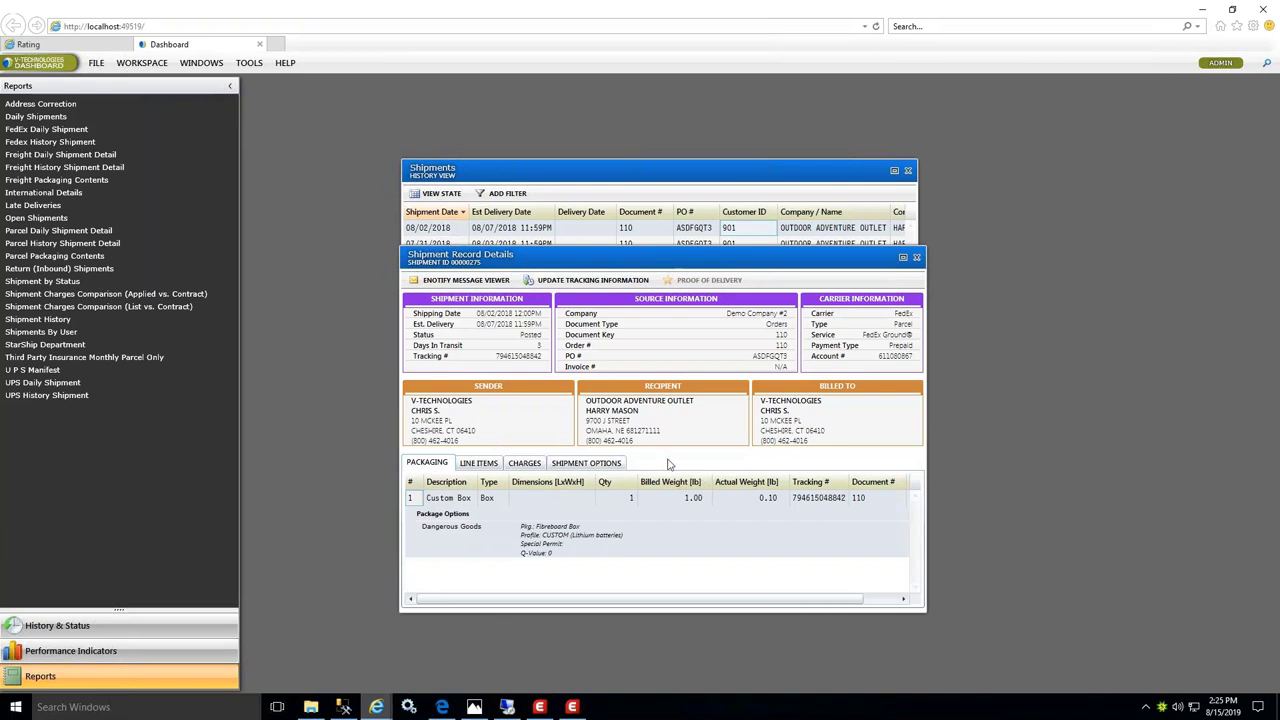